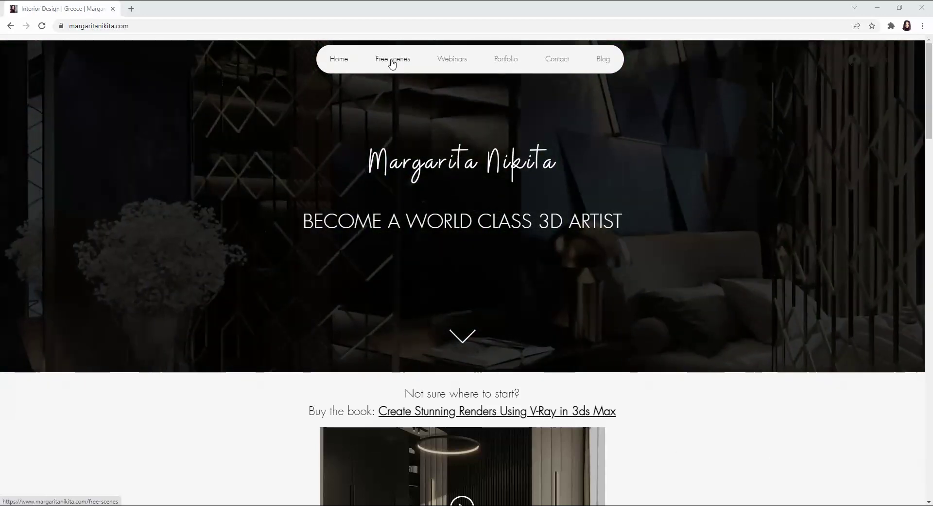
- Download Studio Lighting VRay Corona.rar by requesting the green-and-yellow armchair scene from the free scenes page with the contact e-mail
left_click(392, 62)
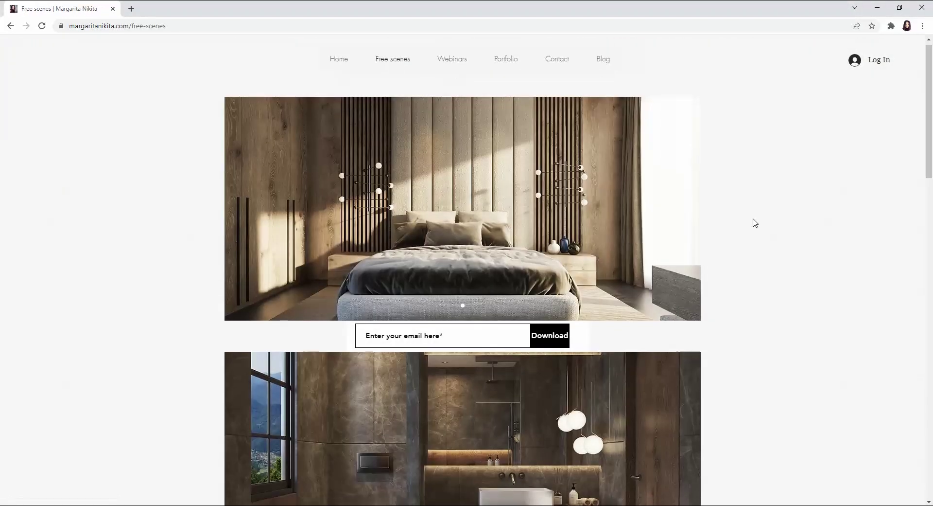
scroll(756, 222, "down", 20)
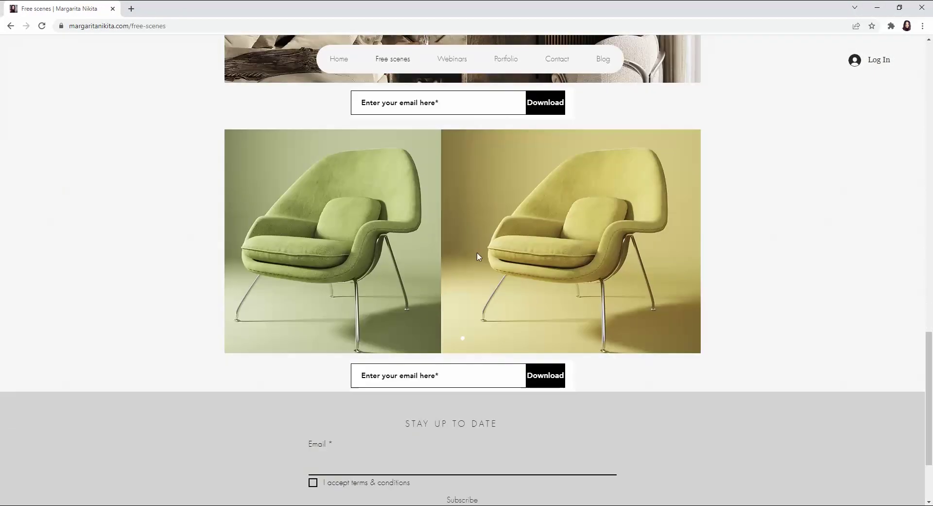
left_click(429, 380)
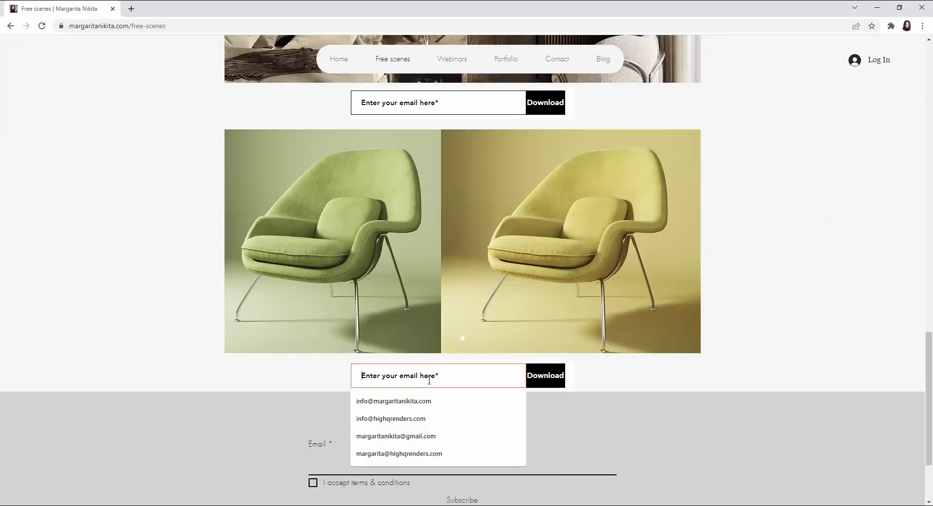
left_click(443, 403)
left_click(548, 379)
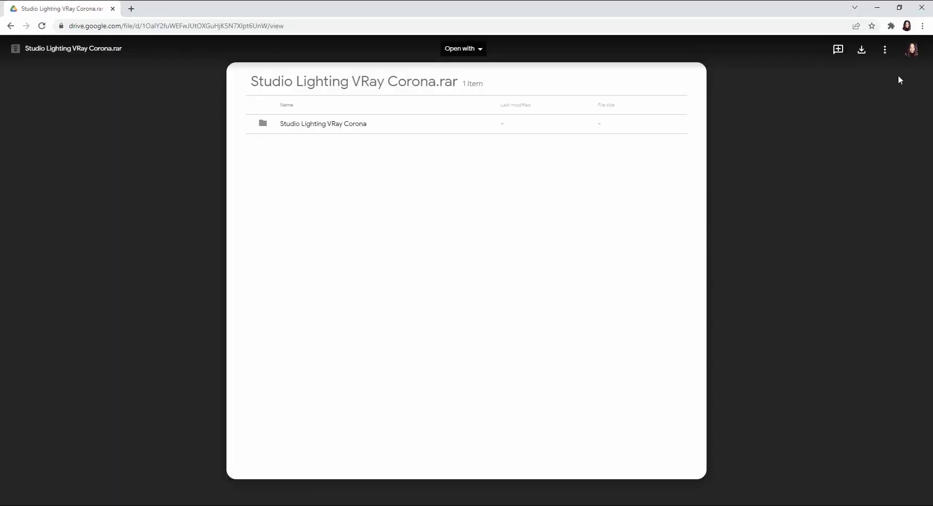
left_click(862, 49)
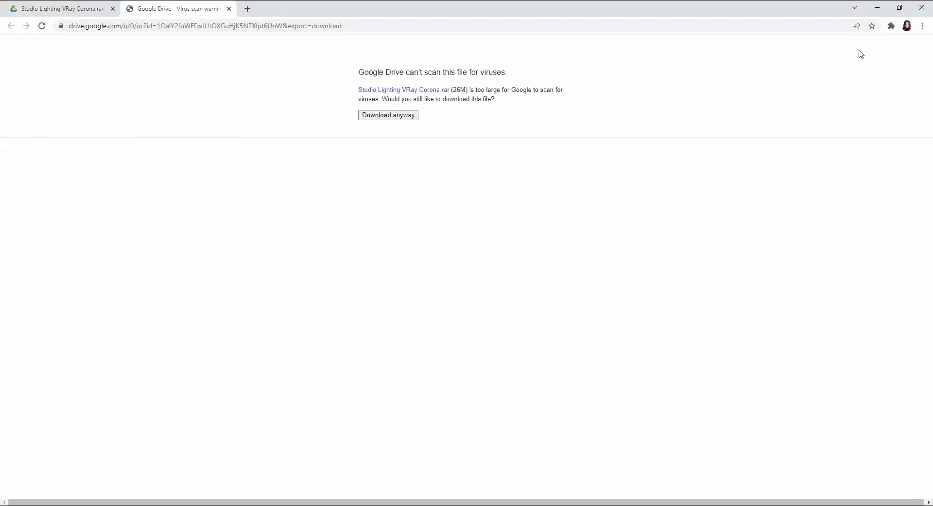
left_click(400, 120)
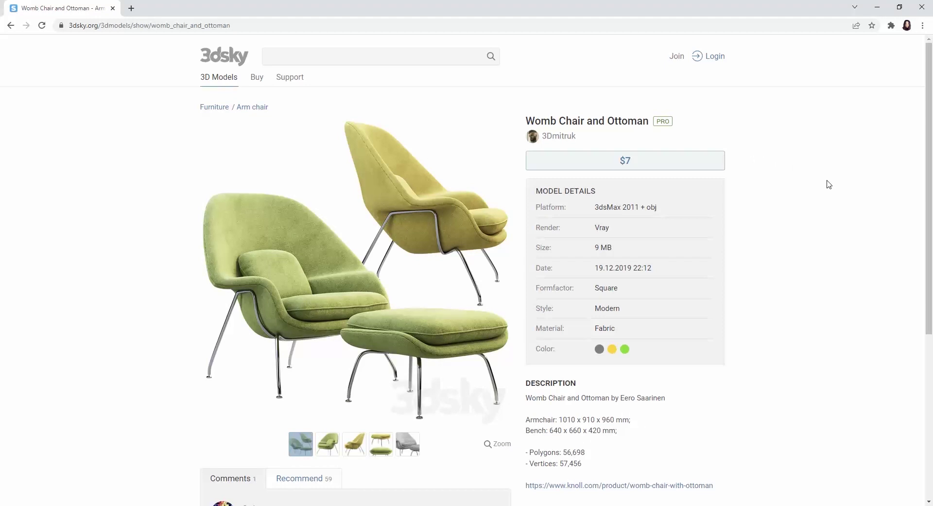
- Switch to 3ds Max and merge all four chair and ottoman groups from the 3dmitruk_Womb Chair and Ottoman 2011 V-Ray file
left_click(877, 6)
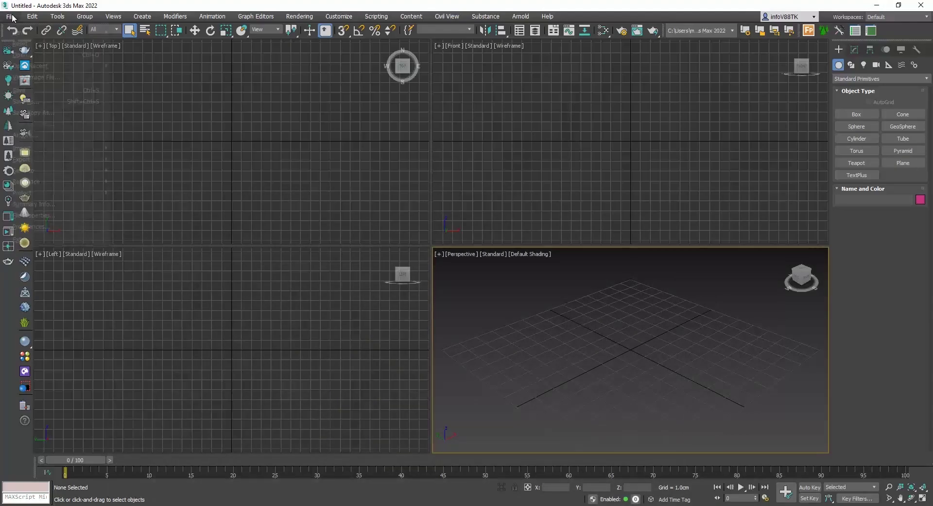
left_click(9, 16)
mouse_move(46, 146)
left_click(138, 165)
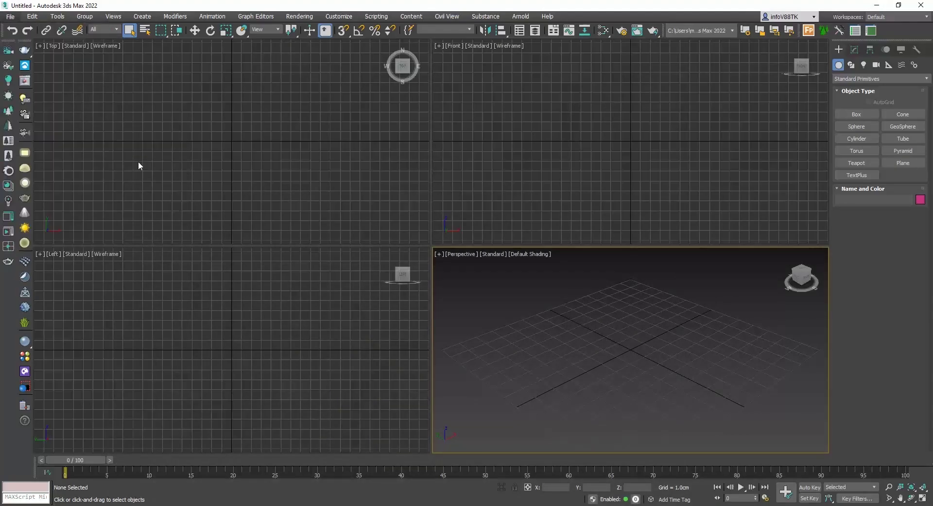
double_click(98, 86)
left_click(85, 86)
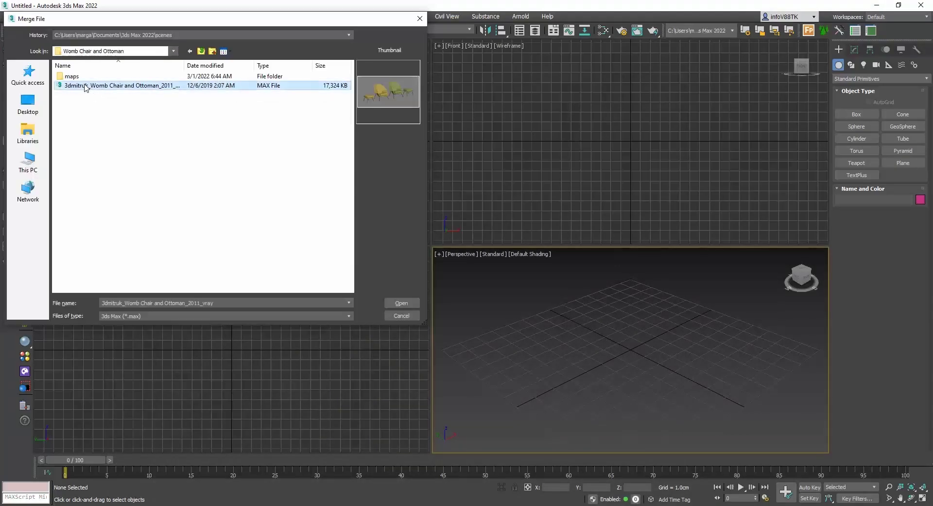
left_click(404, 303)
left_click_drag(428, 172, 428, 217)
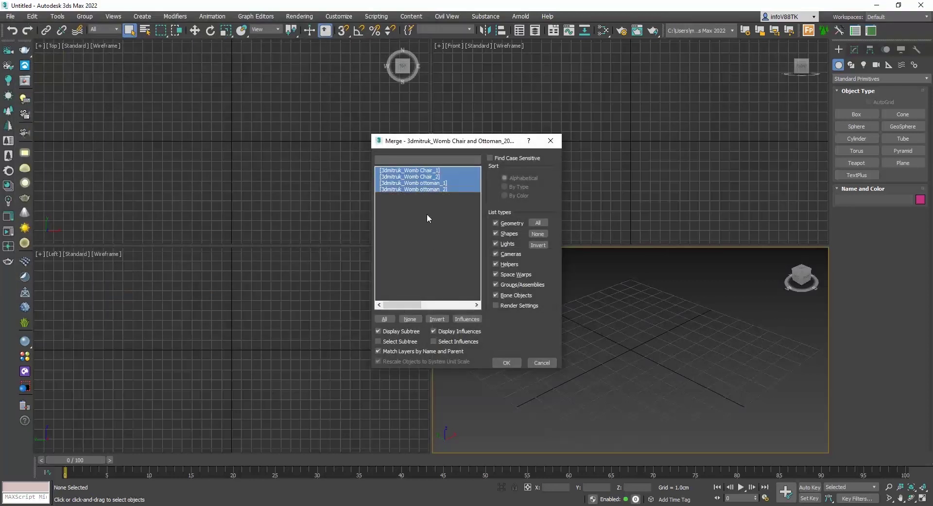
left_click(506, 363)
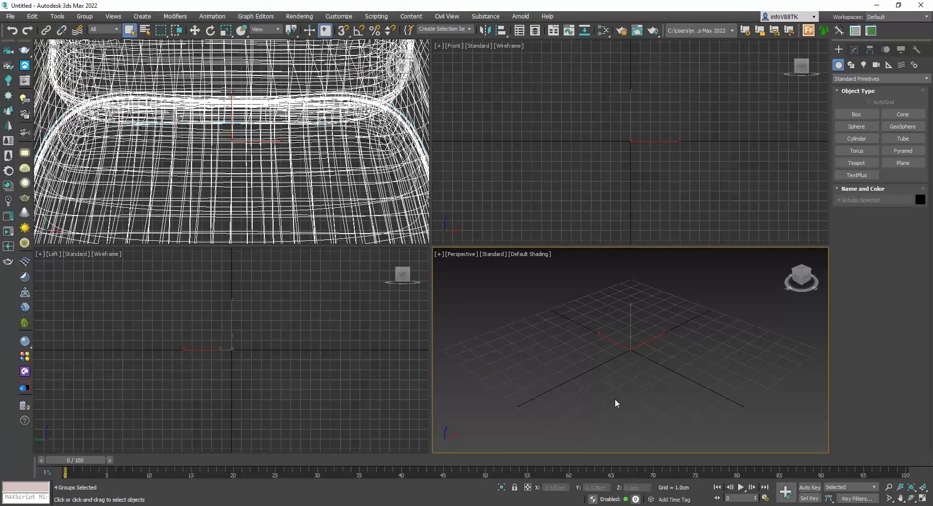
- Delete both ottomans and the chair at the origin, keeping only the other chair
left_click(922, 486)
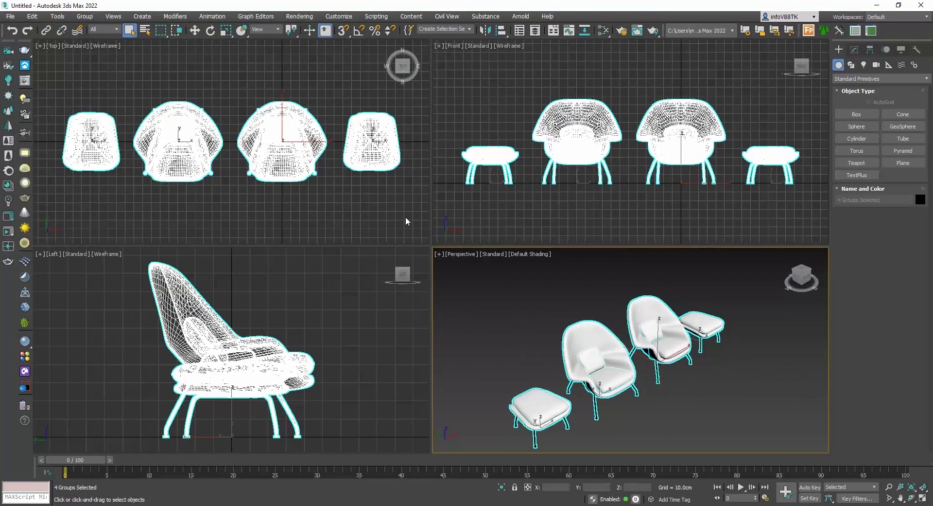
left_click(195, 30)
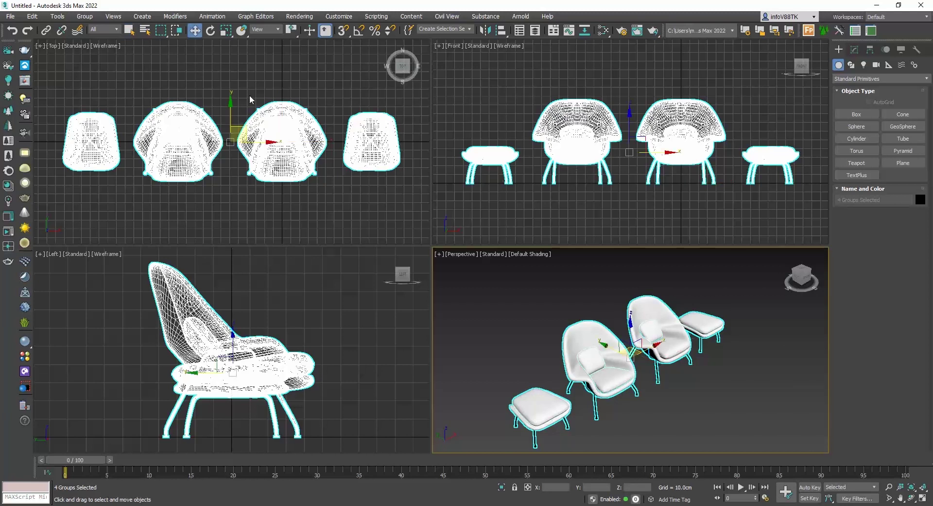
left_click(358, 147)
left_click(288, 143, "ctrl")
left_click(80, 132, "ctrl")
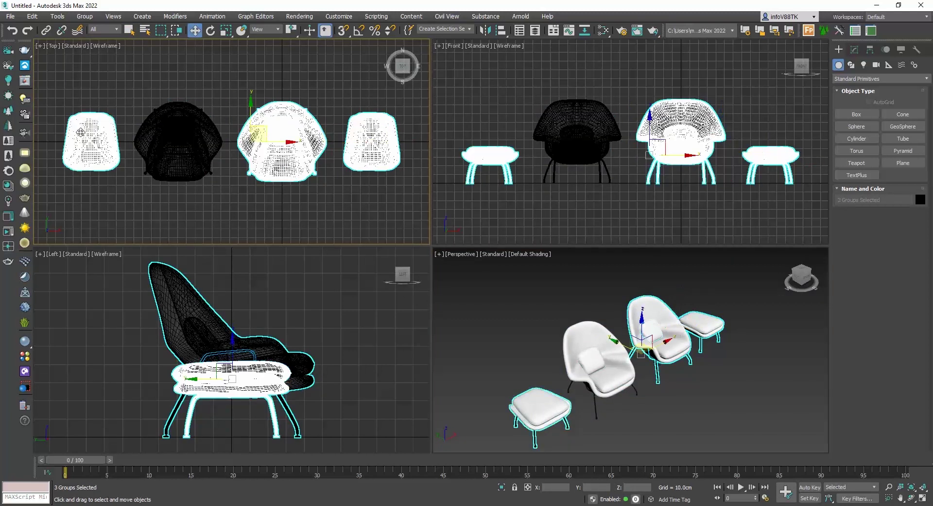
key("Delete")
- Set the remaining chair's X position to 0 cm
left_click(214, 146)
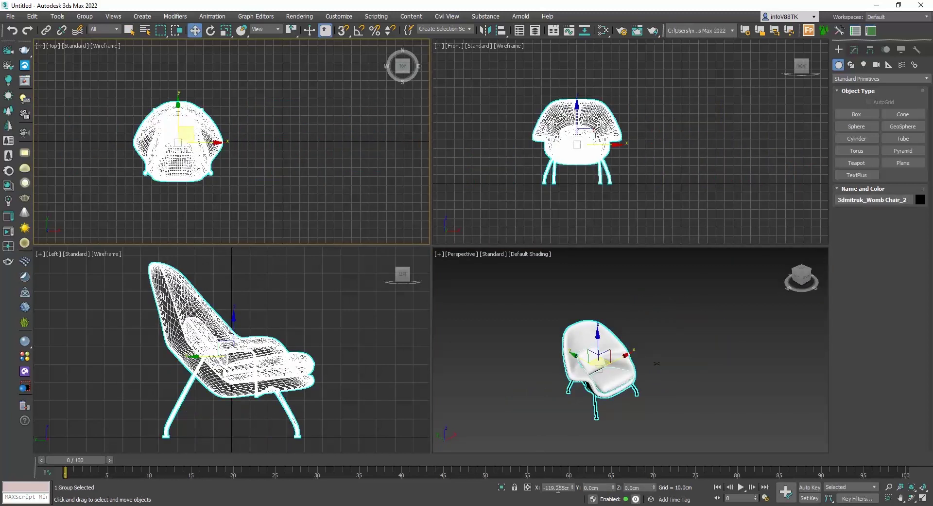
double_click(558, 488)
type("0")
key("Return")
key("Tab")
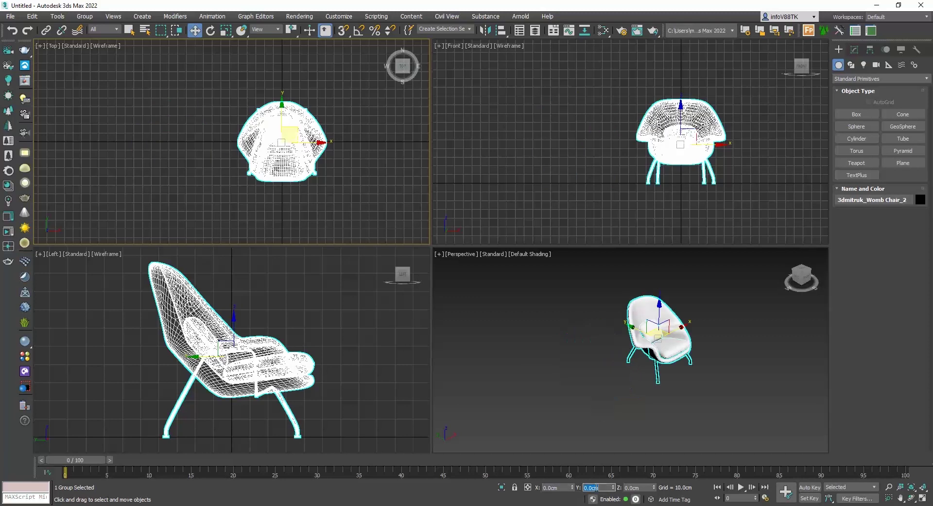
- Relink the four missing texture files to the maps folder of Womb Chair and Ottoman with Asset Tracking, and deselect the chair
left_click(10, 16)
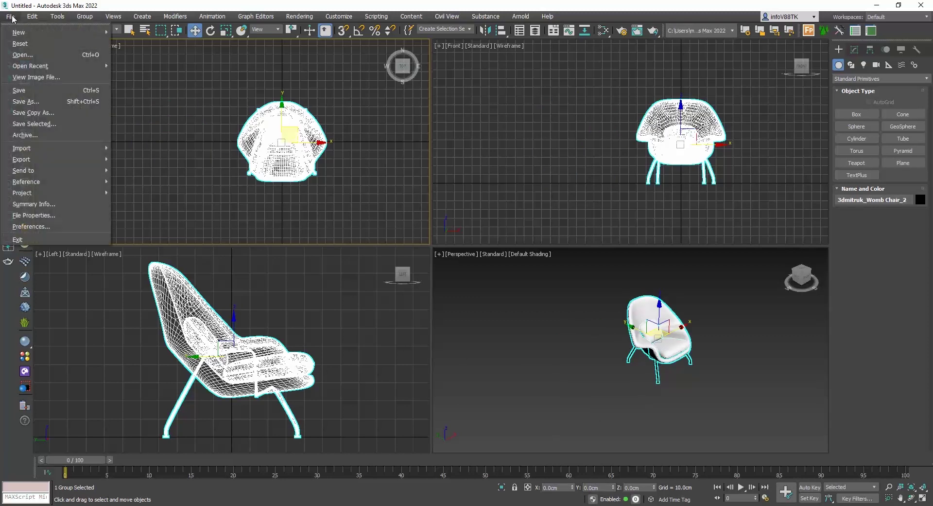
mouse_move(47, 181)
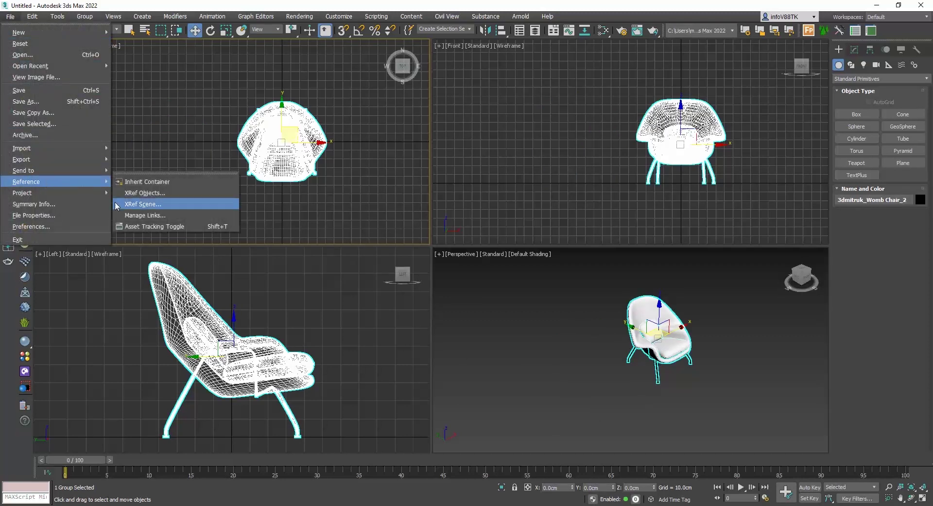
left_click(146, 225)
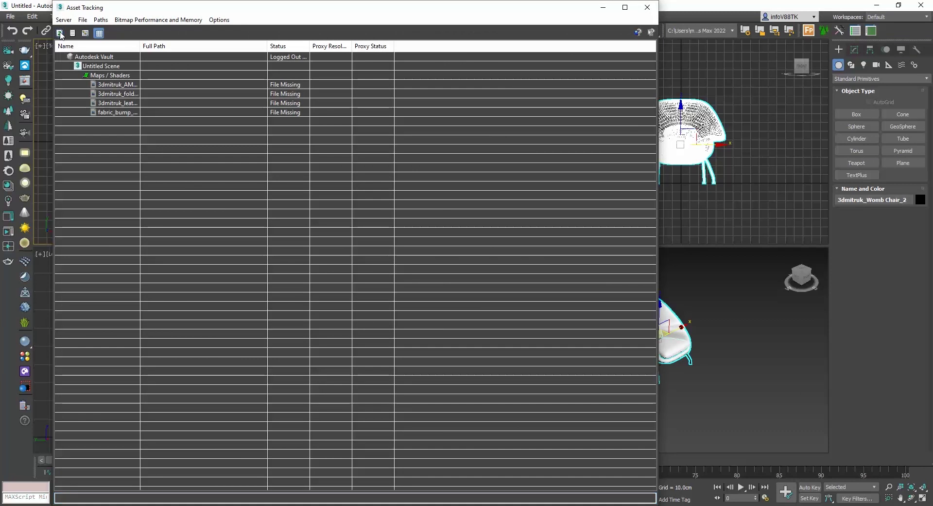
left_click(110, 84)
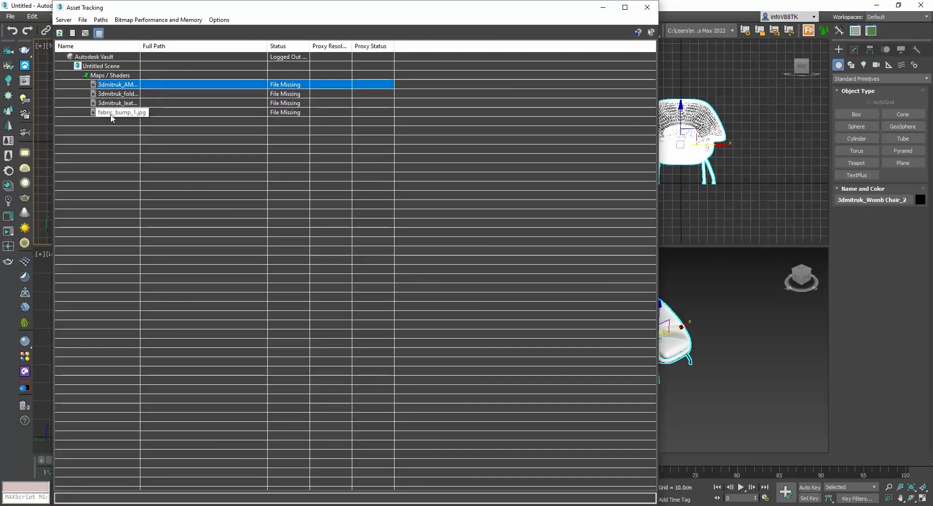
left_click(111, 113, "shift")
left_click(101, 19)
left_click(119, 57)
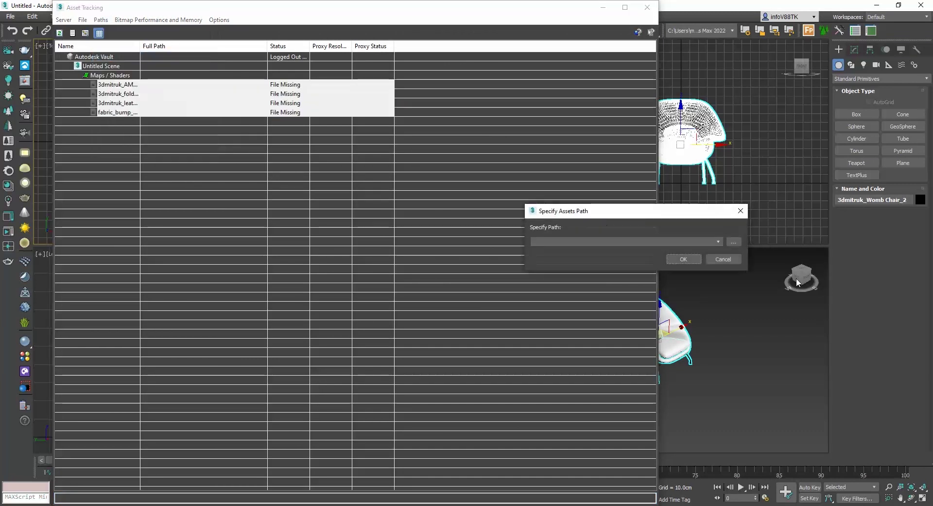
left_click(733, 242)
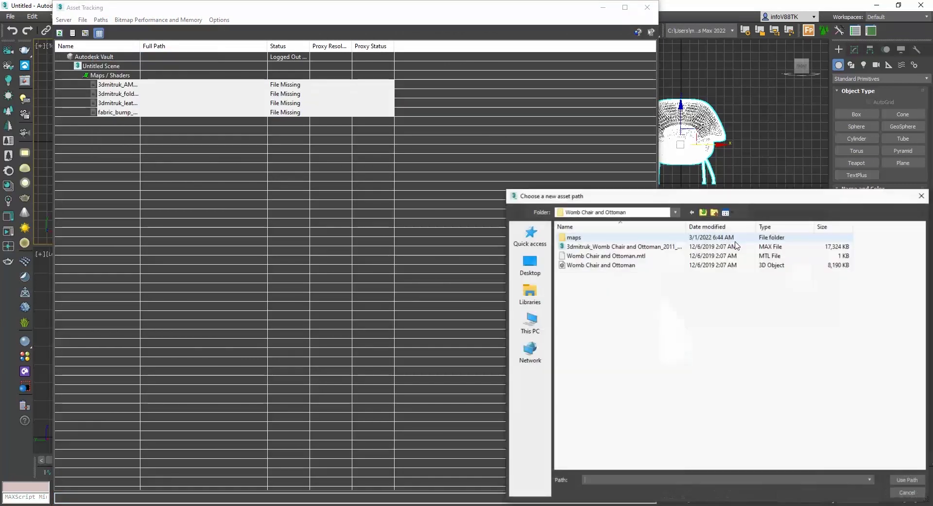
double_click(610, 236)
left_click(908, 480)
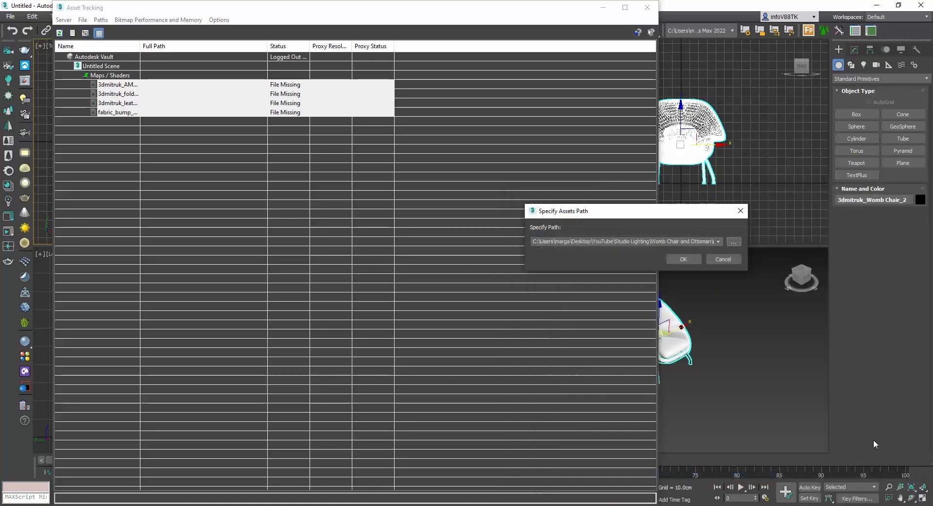
left_click(685, 259)
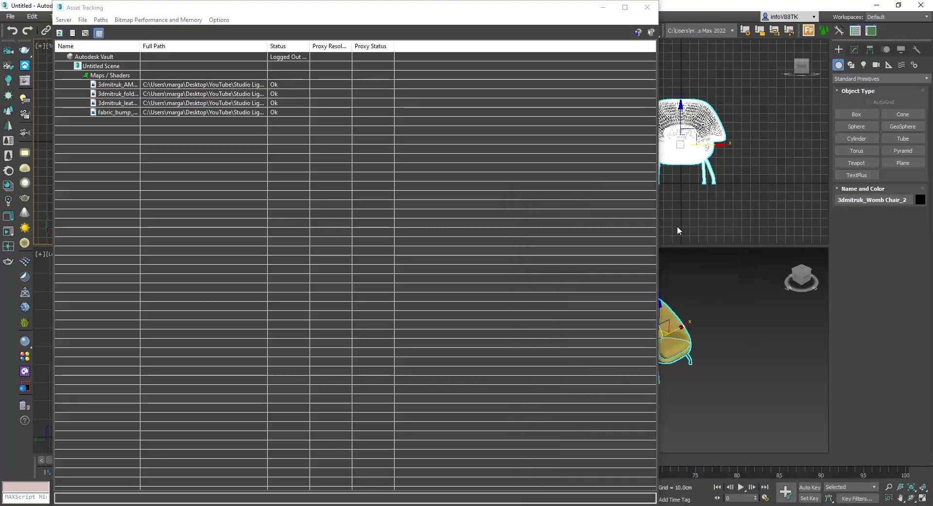
left_click(647, 7)
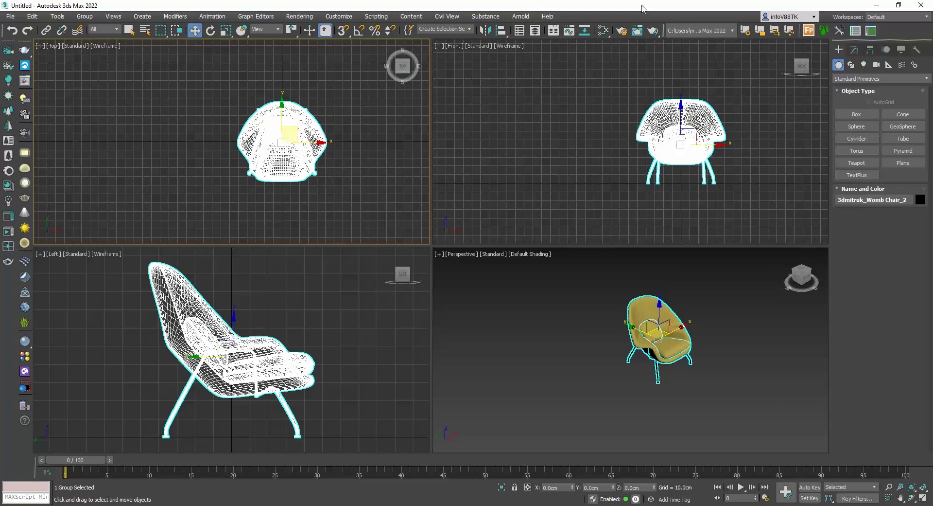
left_click(800, 359)
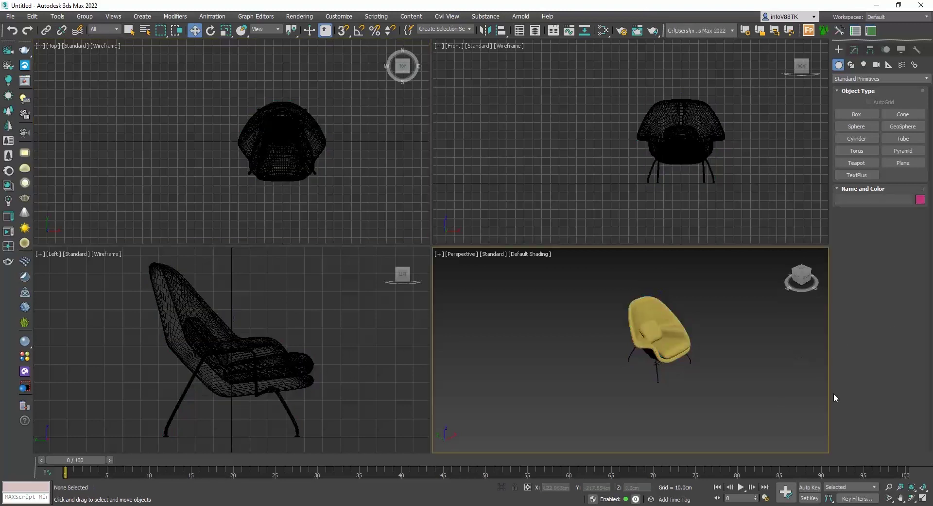
left_click(923, 487)
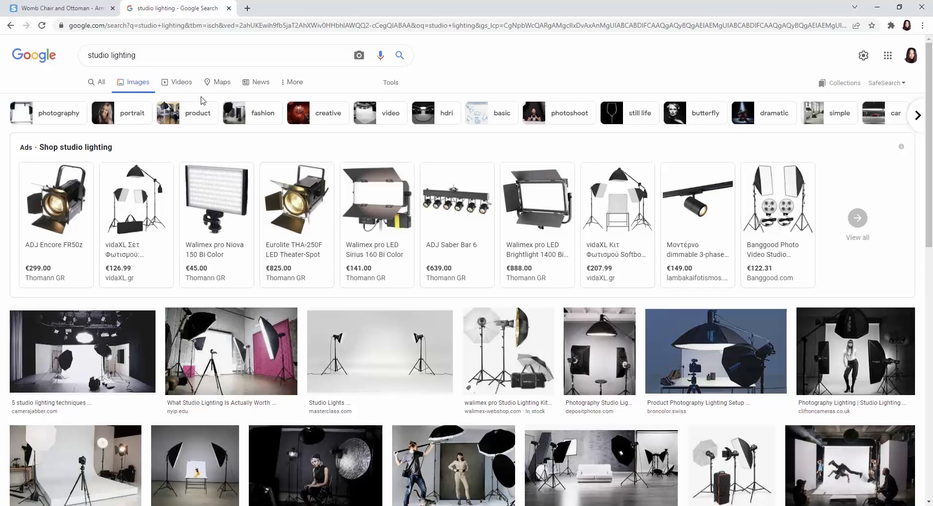
- Switch to the browser, examine the studio lighting reference photos, including the Shotkit photography setup, and return to 3ds Max
scroll(203, 101, "down", 1)
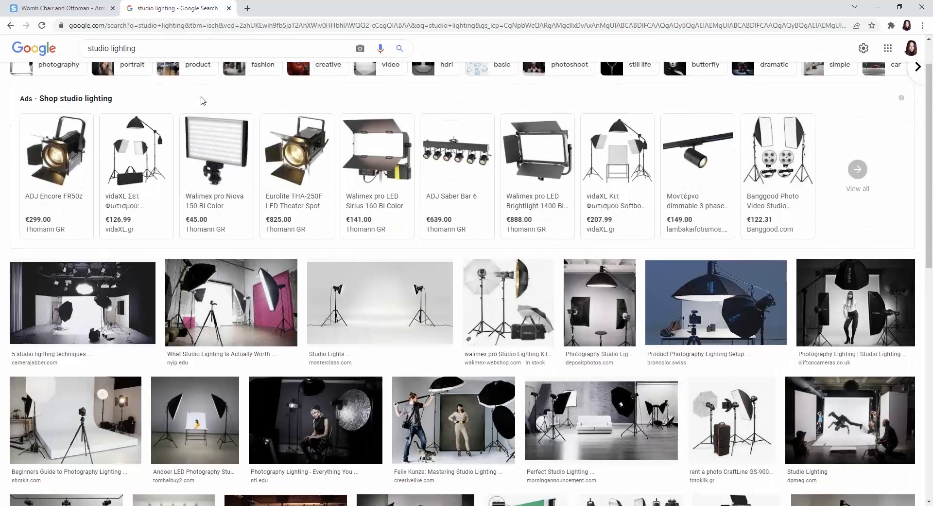
left_click(287, 9)
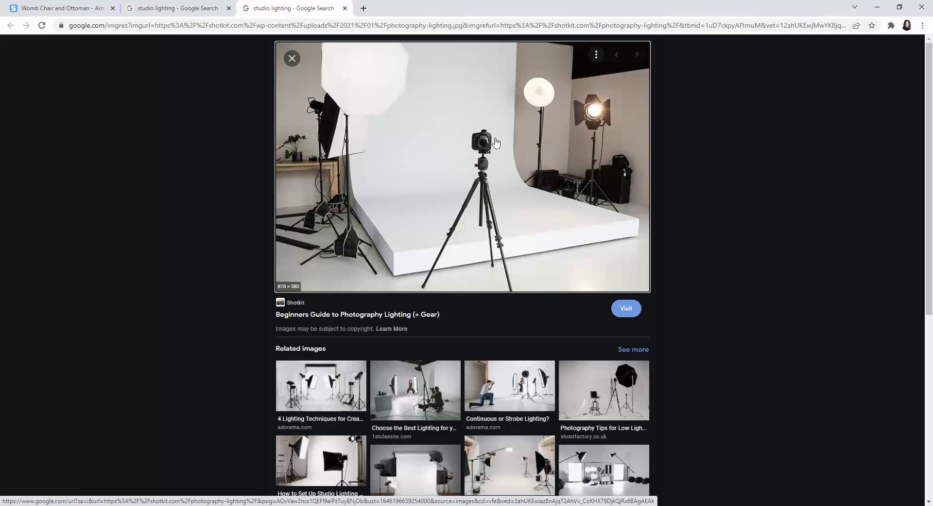
left_click(877, 6)
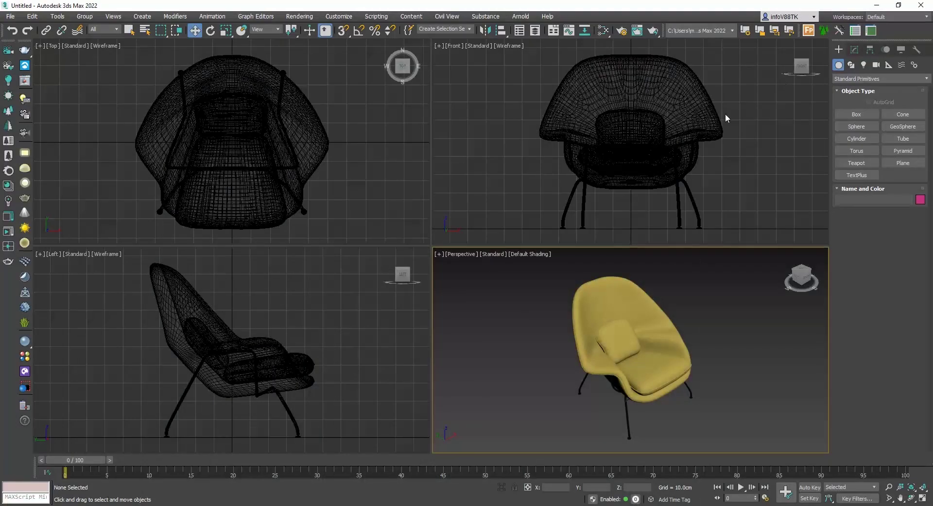
- Draw a plane under the chair in the Top viewport, about 228 cm long and 254 cm wide
scroll(217, 117, "down", 5)
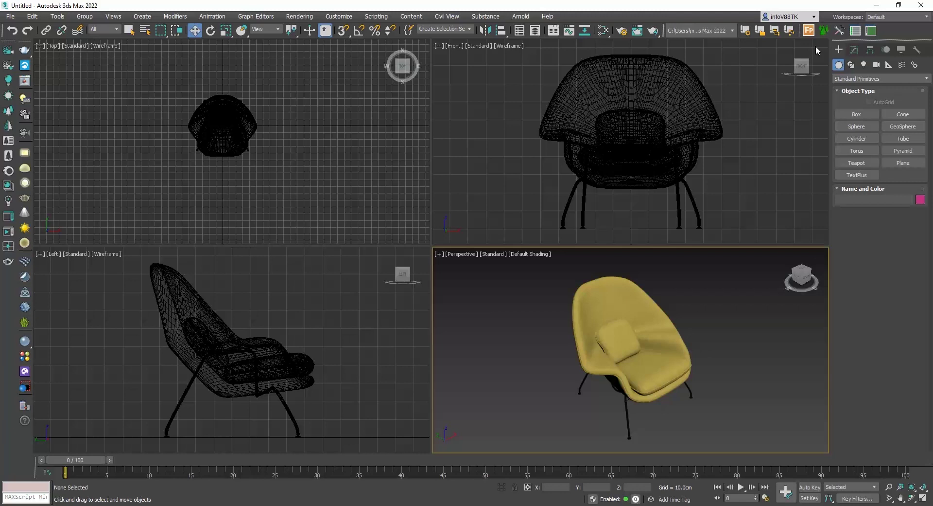
left_click(900, 162)
left_click_drag(145, 66, 318, 220)
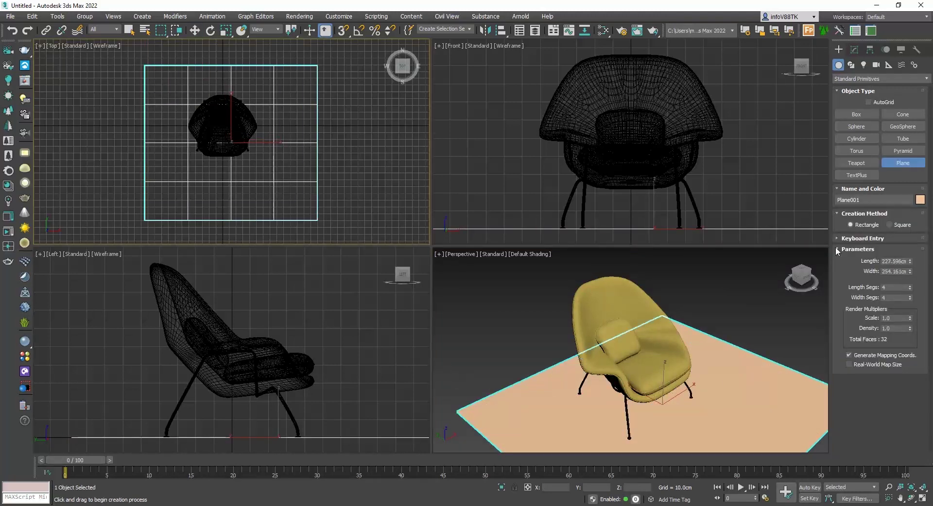
- Set the plane's length and width to 1000 cm, and its length and width segments to 1
double_click(902, 261)
type("1000")
key("Tab")
type("1")
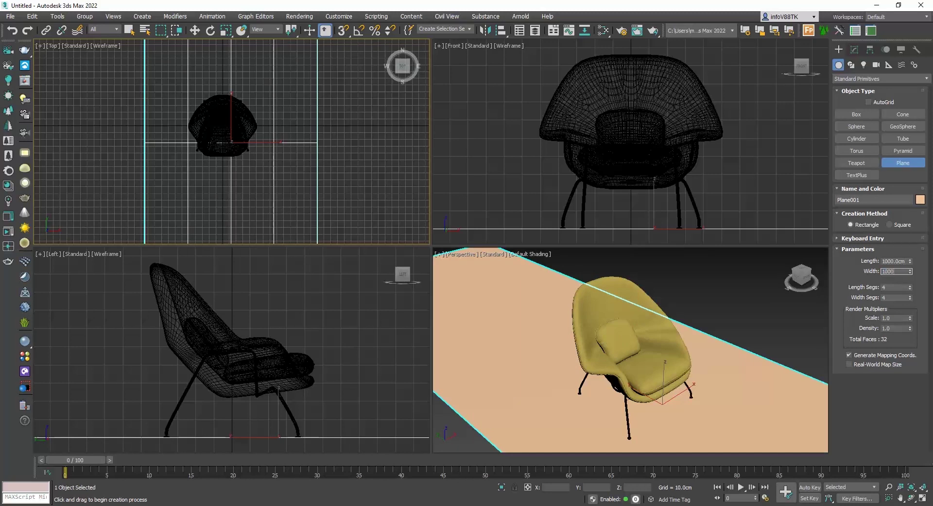
key("Return")
left_click(887, 288)
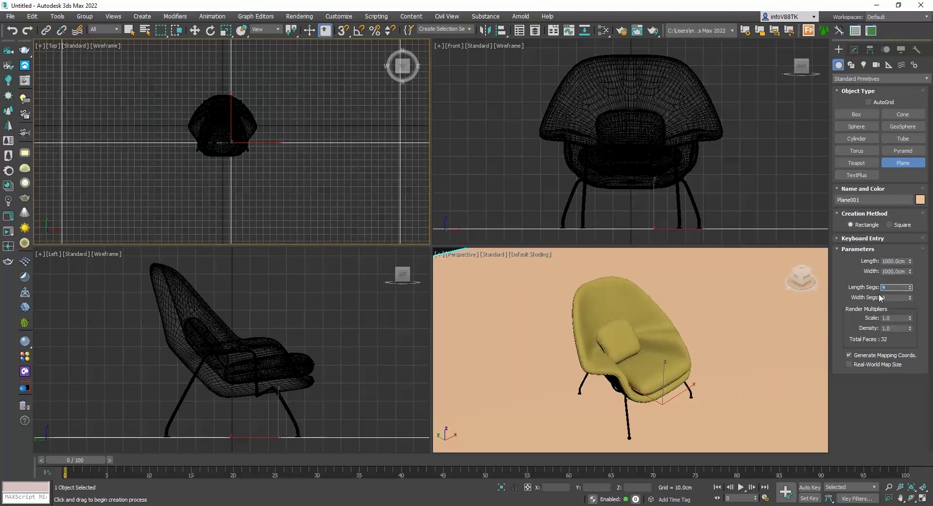
type("1")
key("Tab")
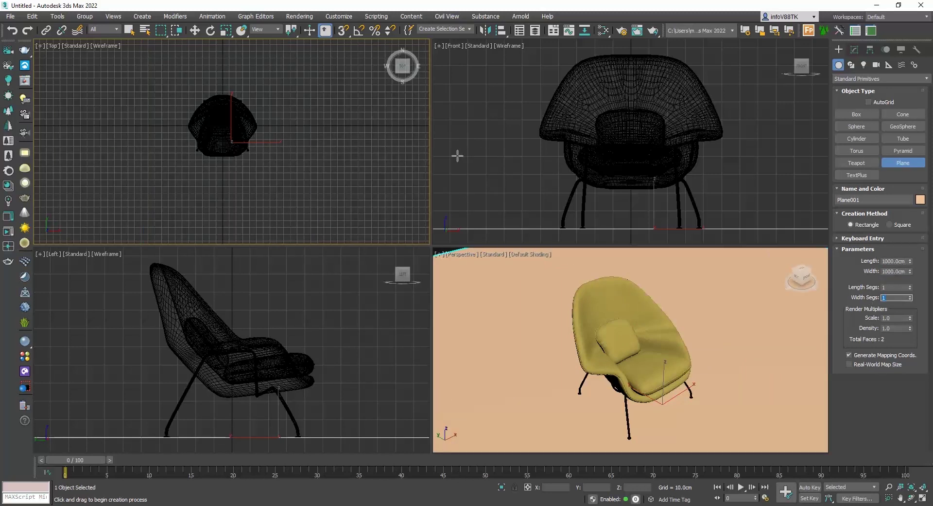
- Center the floor plane under the chair by setting its X and Y positions to 0
left_click(195, 30)
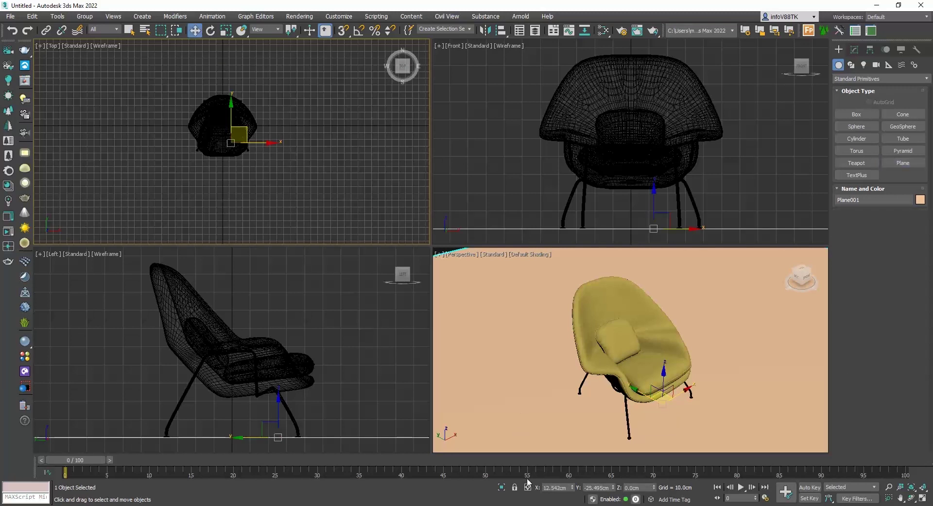
double_click(557, 488)
type("0")
key("Return")
type("0")
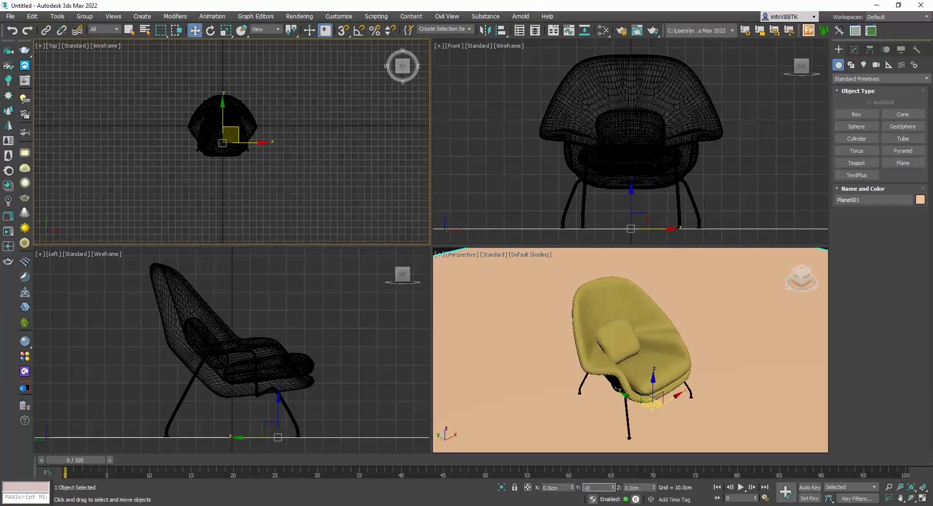
key("Return")
scroll(238, 131, "down", 5)
scroll(236, 130, "down", 2)
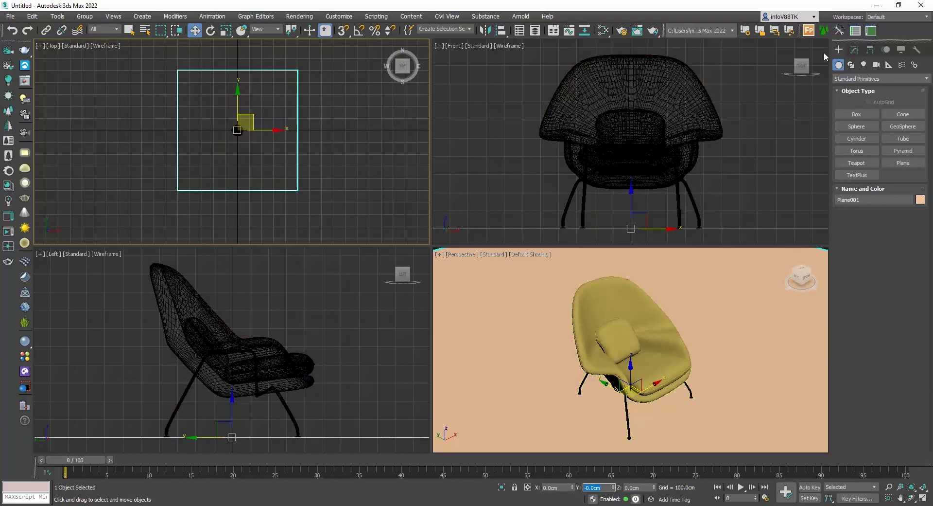
- Add an Edit Poly modifier to the floor plane
left_click(855, 50)
left_click(870, 77)
key("e")
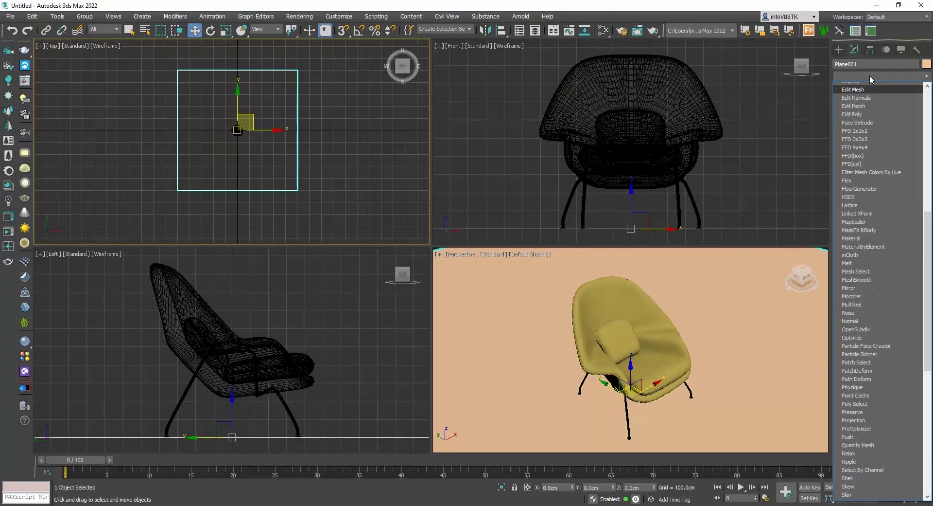
left_click(859, 112)
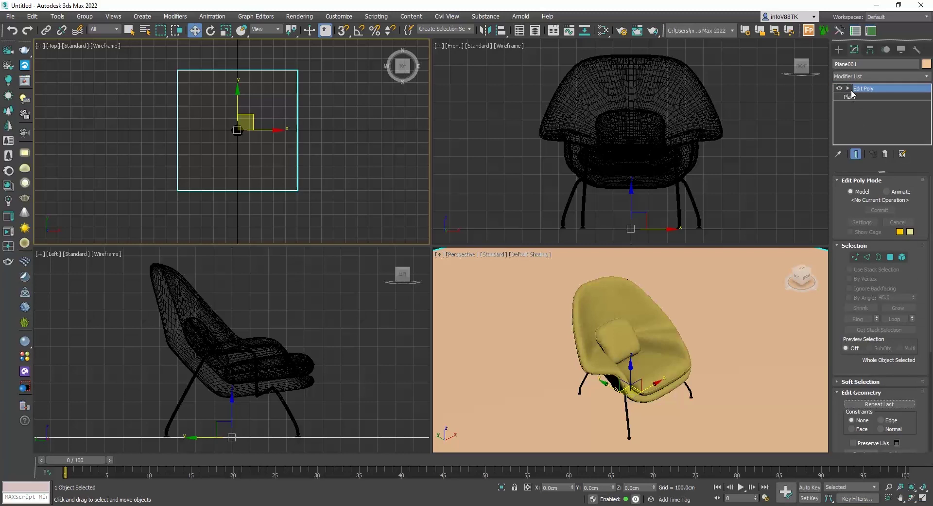
- Extend a new face straight up from the plane's rear edge to form a backdrop wall about 558 cm high
left_click(864, 105)
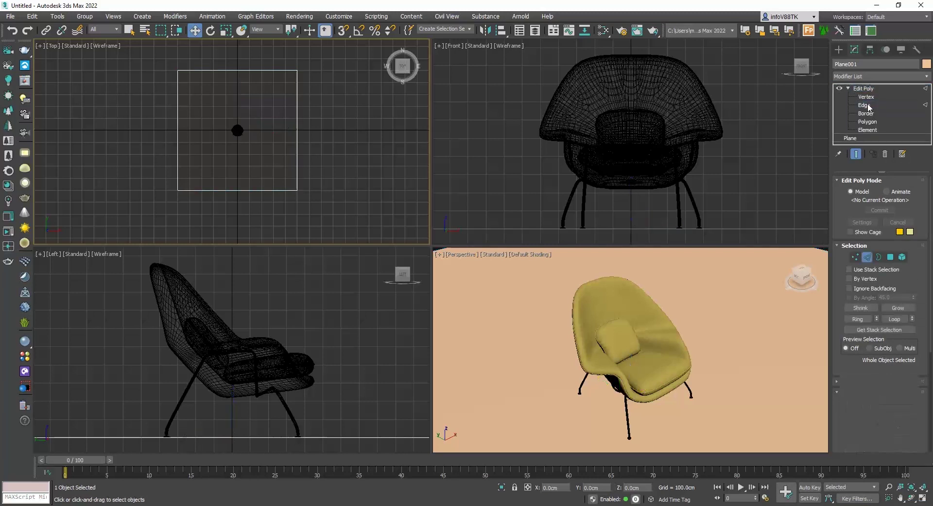
left_click(267, 69)
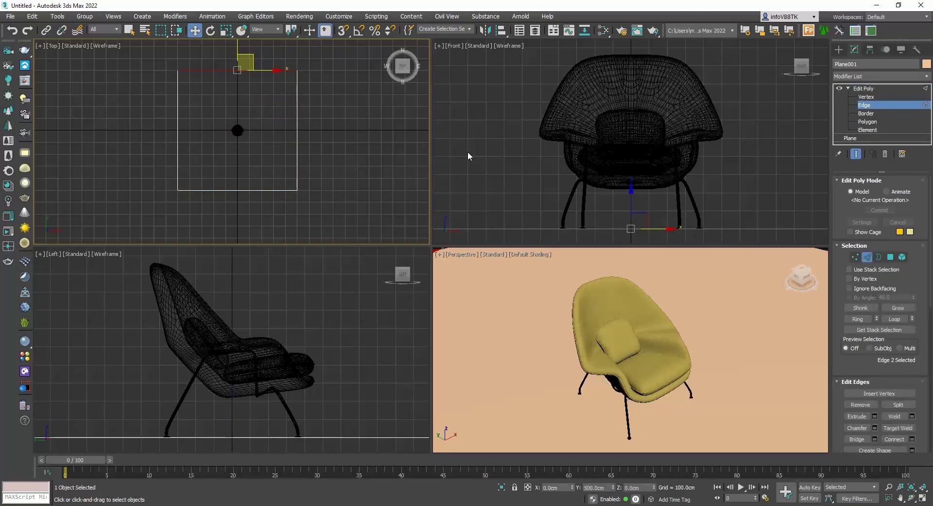
right_click(609, 168)
scroll(586, 322, "down", 6)
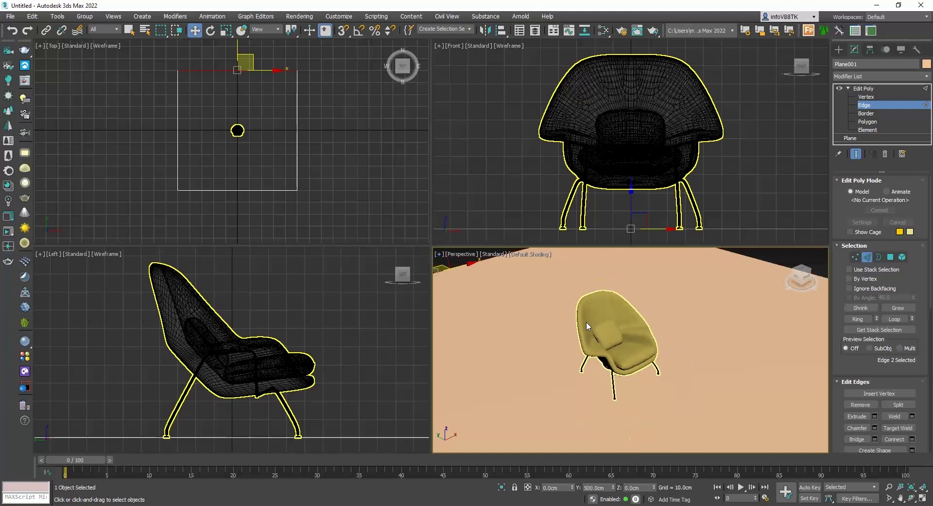
left_click_drag(554, 284, 544, 228, "shift")
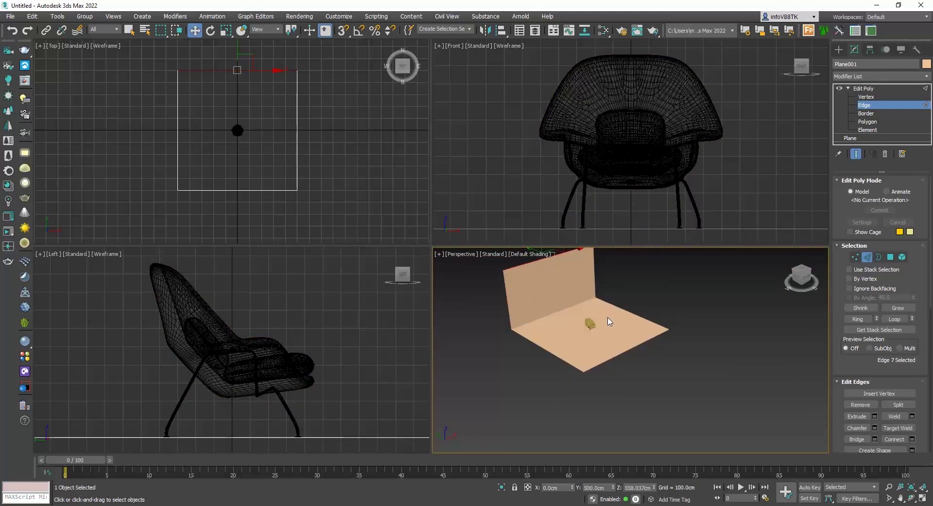
middle_click_drag(595, 296, 628, 319, "alt")
scroll(594, 303, "up", 3)
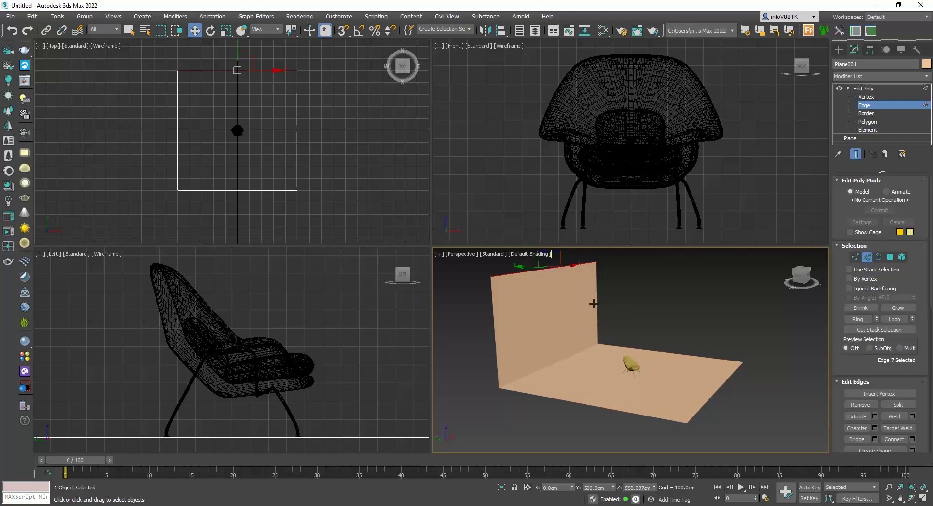
- Move the backdrop wall's four vertices along Y toward the chair, to a Y position of about 112 cm
left_click(855, 257)
left_click_drag(330, 63, 167, 76)
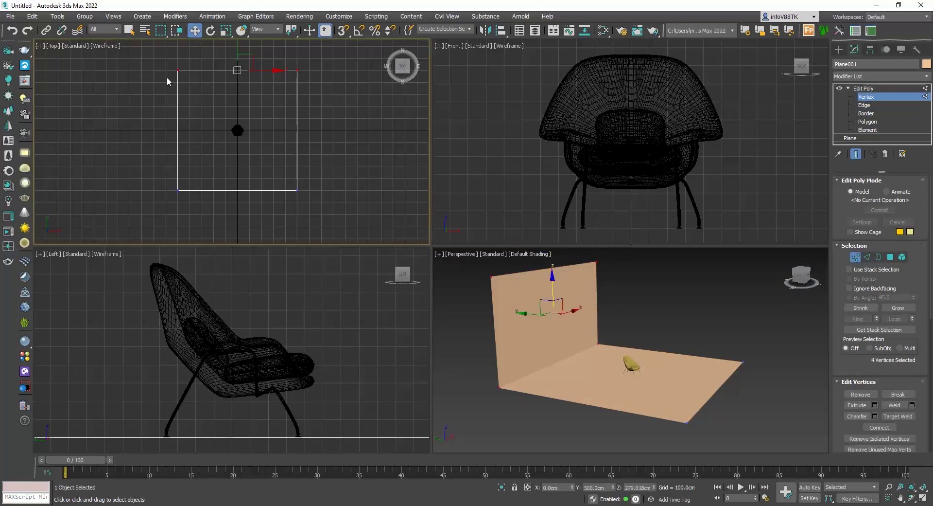
left_click_drag(239, 47, 238, 113)
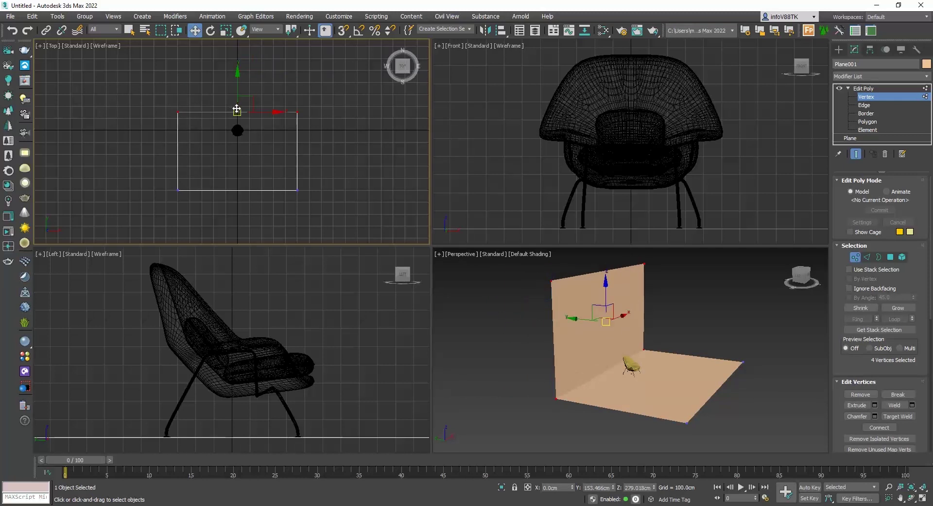
scroll(236, 117, "up", 5)
scroll(237, 116, "up", 2)
left_click_drag(240, 79, 241, 98)
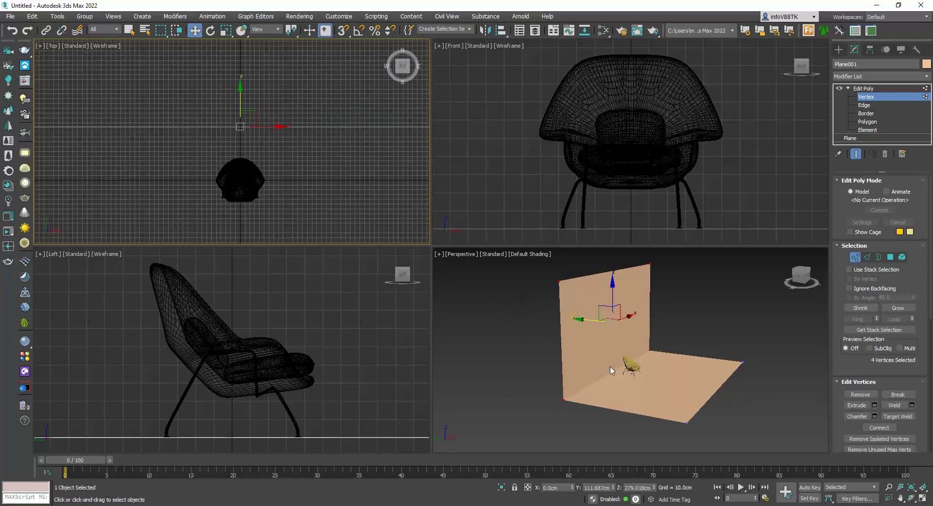
- Examine the wall's proportions around the chair, and check the curved backdrop in the browser's studio reference photo before returning to 3ds Max
right_click(638, 311)
scroll(639, 311, "up", 2)
scroll(625, 190, "down", 8)
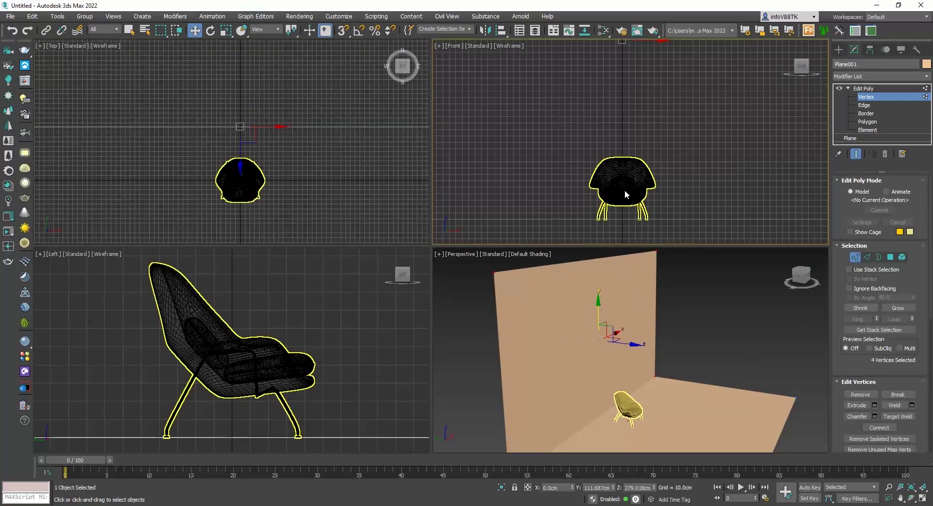
scroll(620, 408, "up", 2)
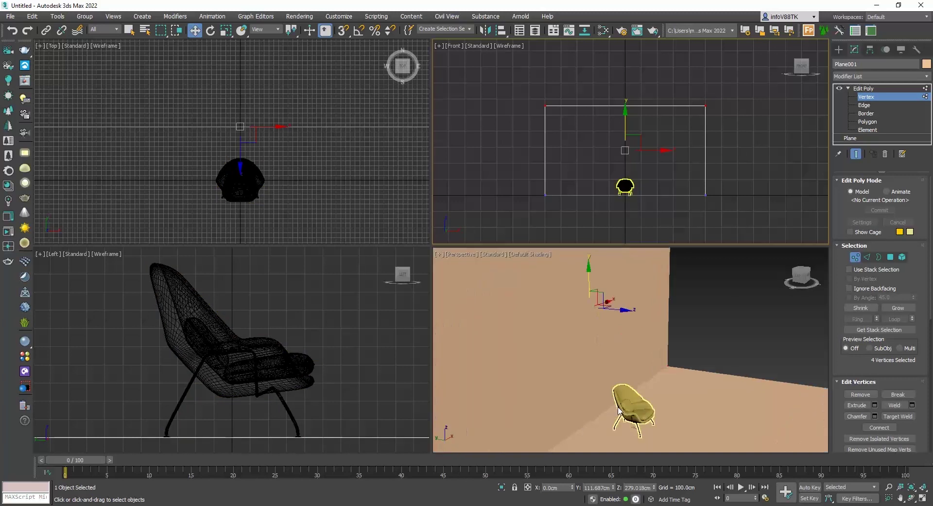
middle_click_drag(618, 410, 630, 394, "alt")
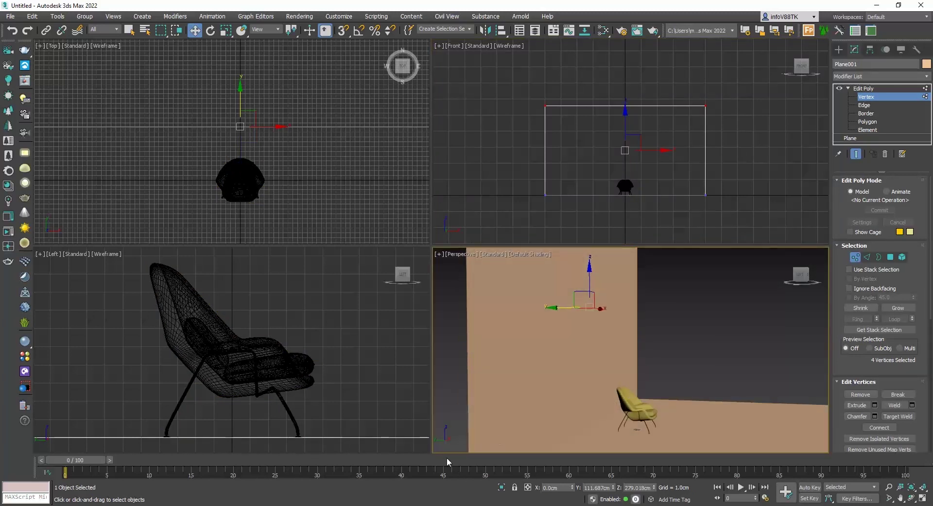
key("alt+Tab")
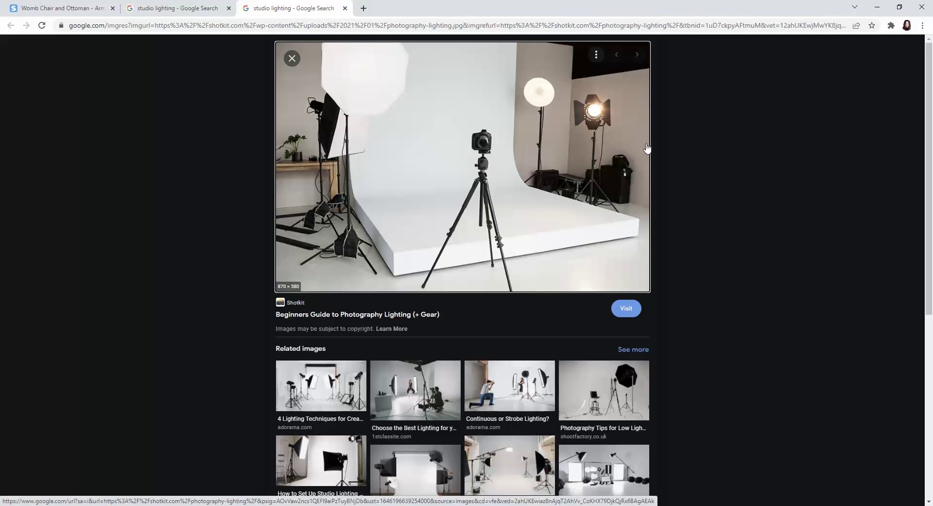
left_click(877, 8)
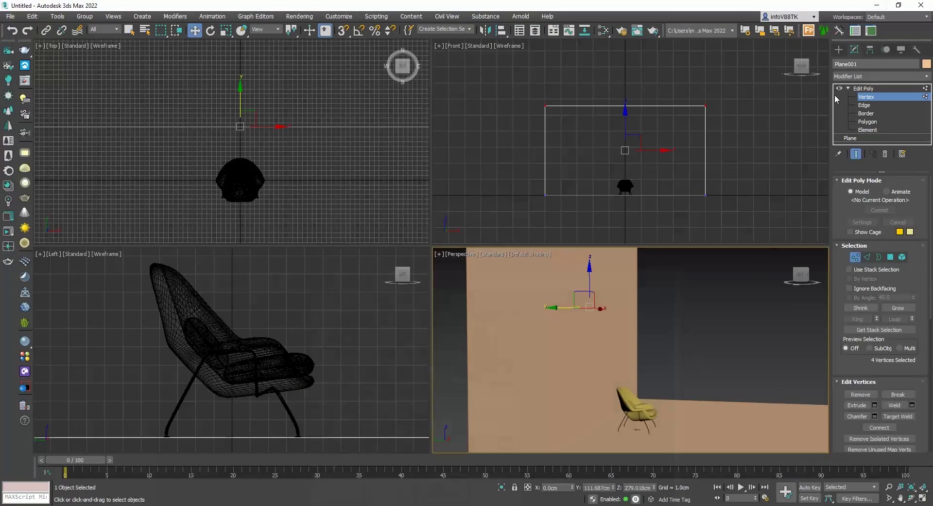
- Chamfer the edge between floor and wall by about 46.8 cm, with enough segments for a smooth curve
left_click(867, 257)
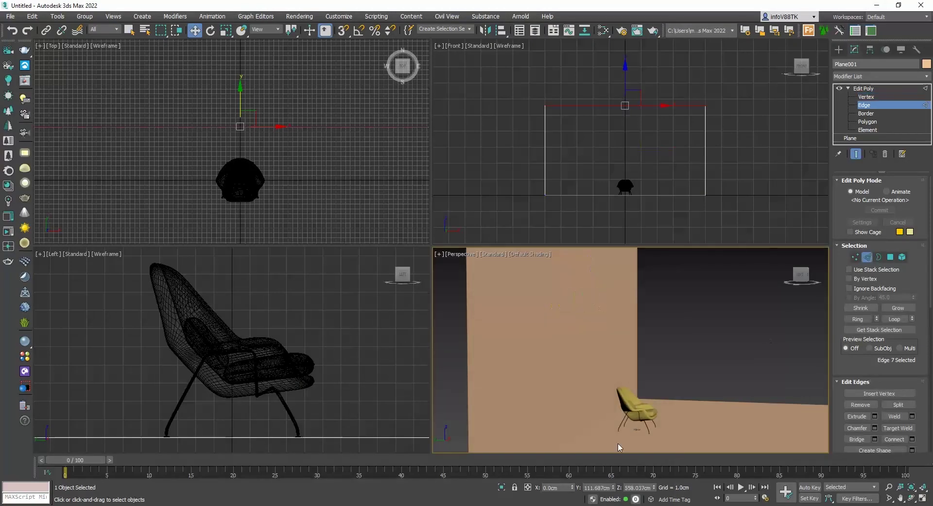
left_click(583, 424)
middle_click_drag(584, 424, 588, 406, "alt")
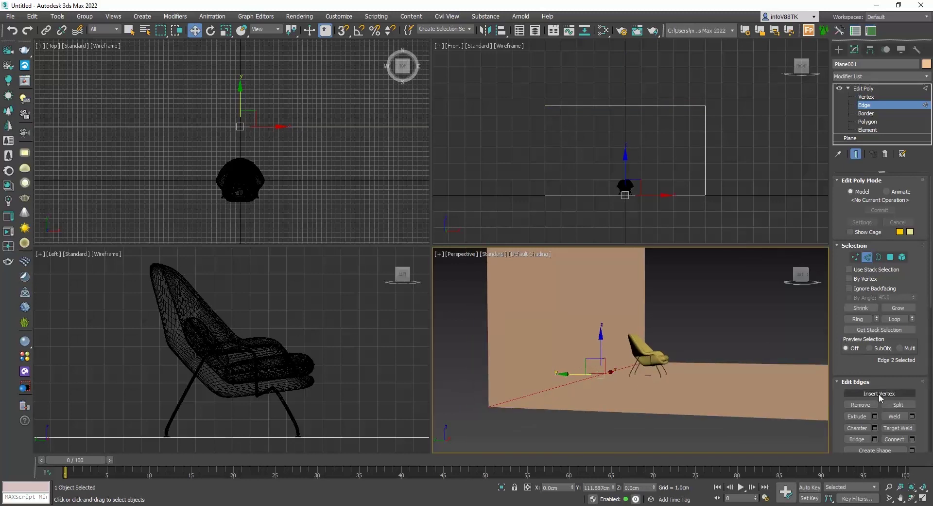
scroll(853, 292, "down", 5)
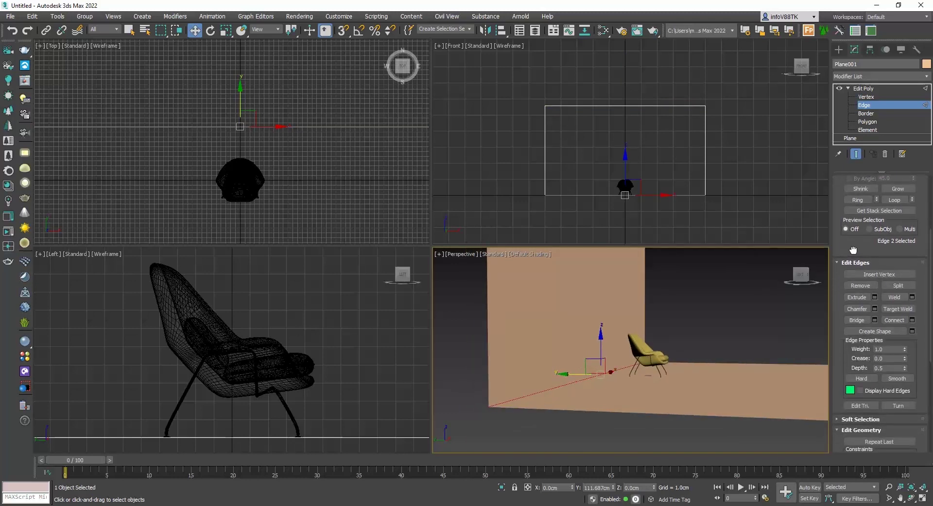
scroll(853, 249, "down", 1)
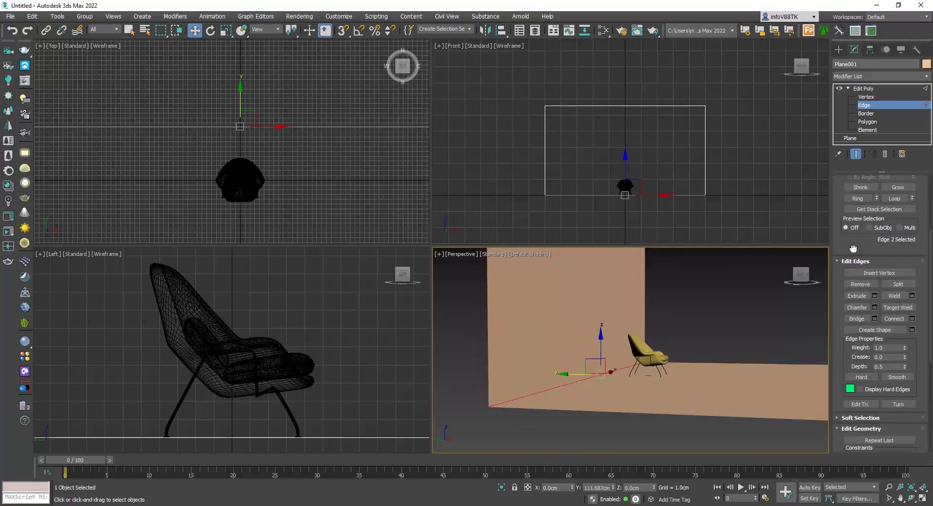
left_click(875, 305)
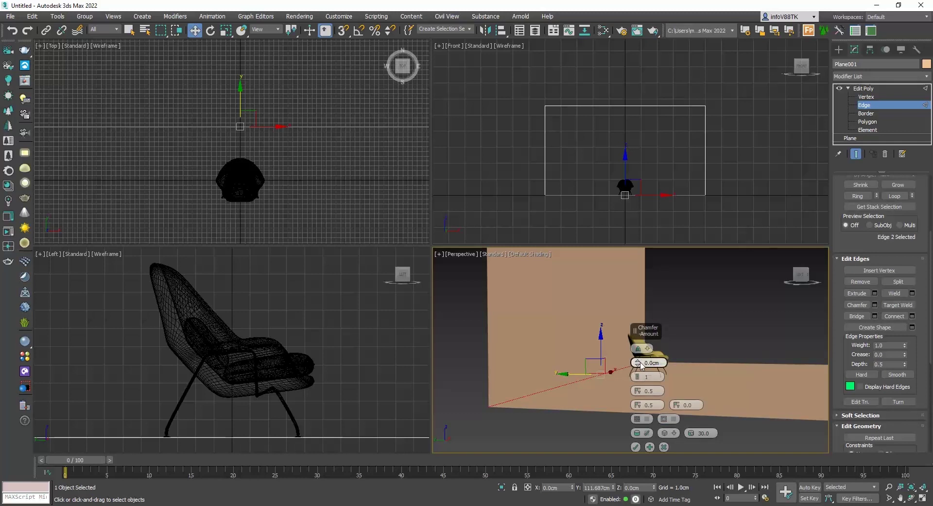
left_click_drag(639, 365, 614, 293)
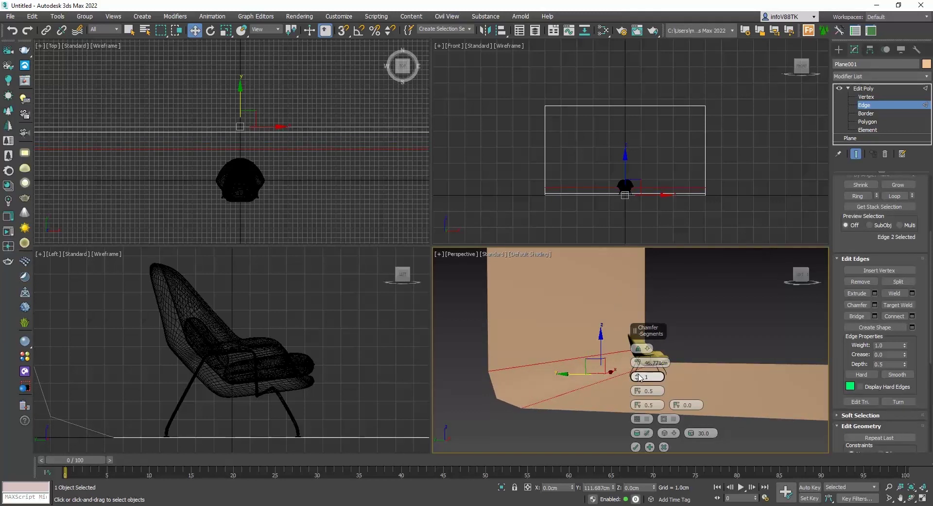
left_click_drag(639, 377, 637, 356)
left_click(635, 446)
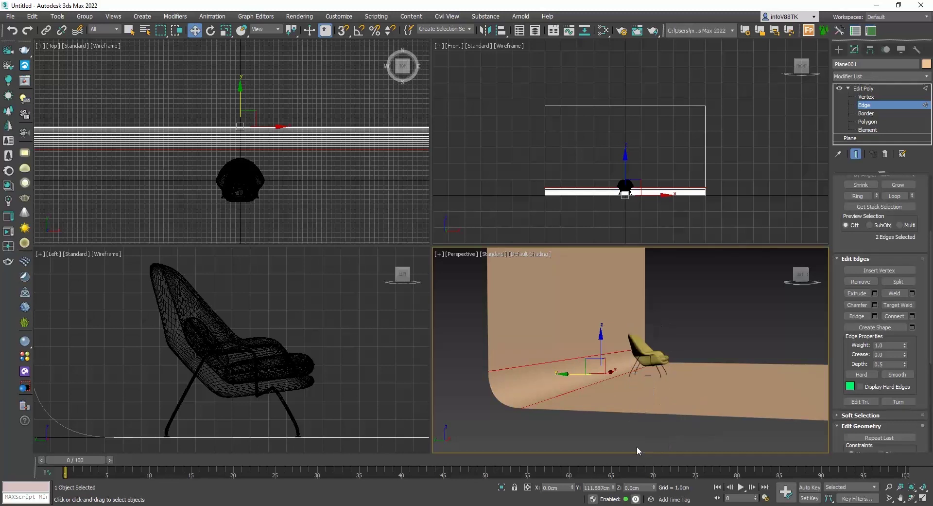
scroll(609, 411, "up", 1)
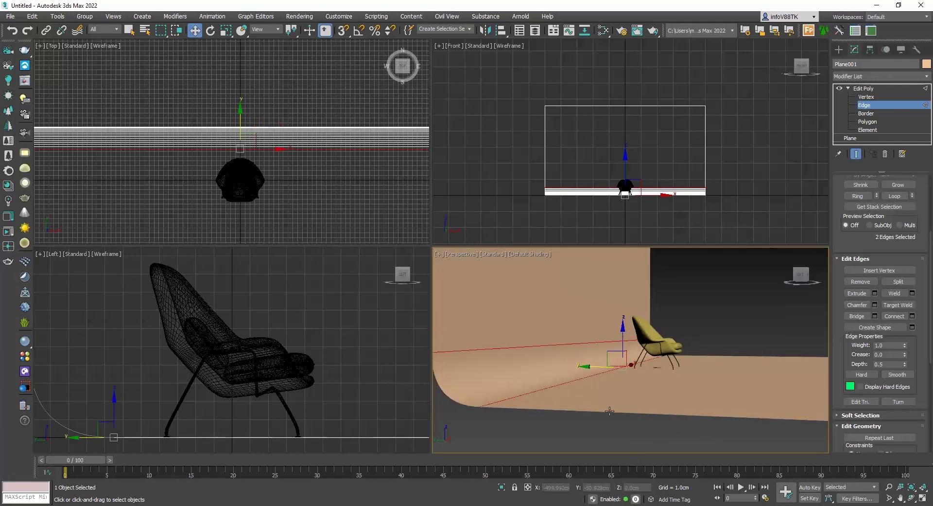
- Leave edge editing and add a TurboSmooth modifier to the backdrop
left_click(864, 105)
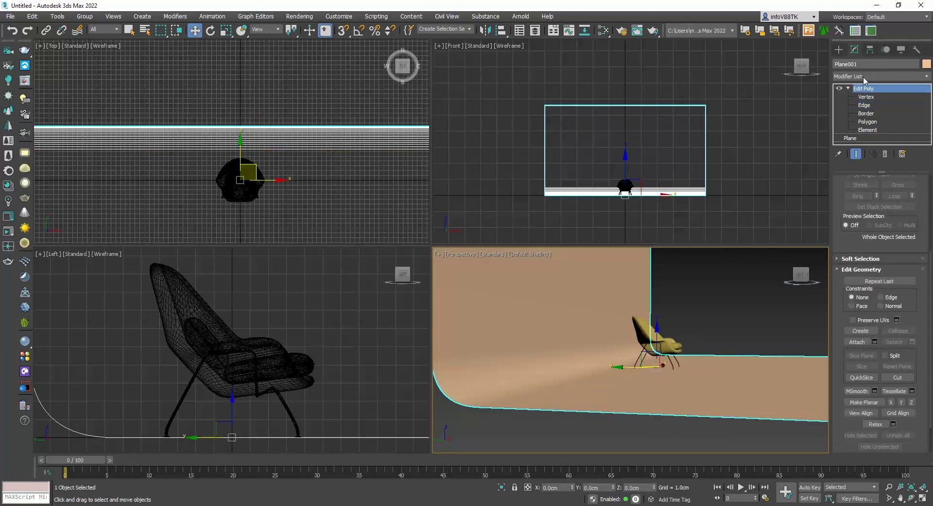
left_click(864, 77)
key("t")
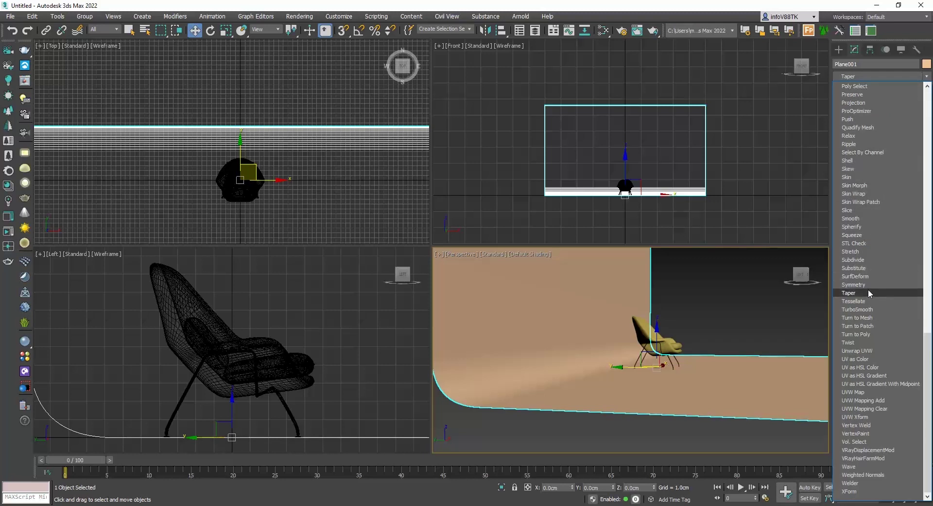
left_click(858, 309)
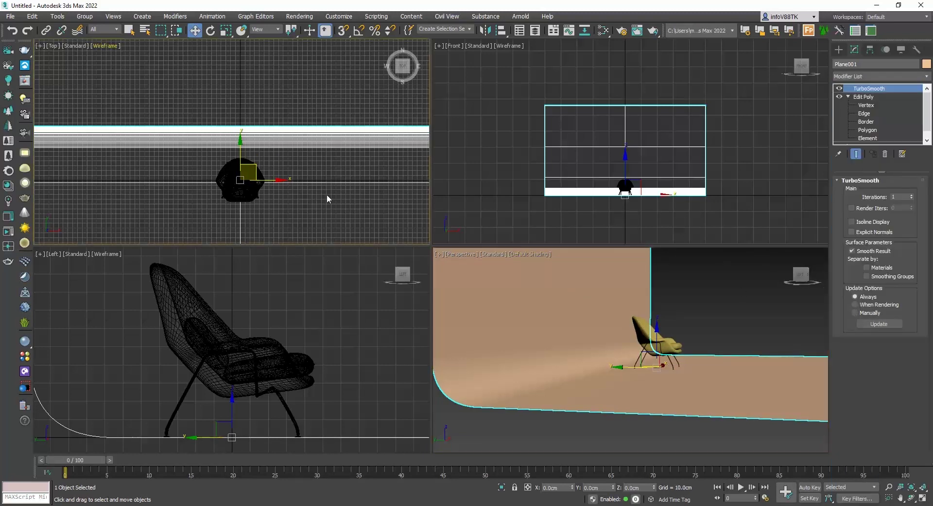
- Move the backdrop away from the chair's back to a Y position of about 50 cm, and deselect it
scroll(327, 194, "down", 3)
left_click_drag(295, 141, 295, 148)
scroll(258, 360, "down", 2)
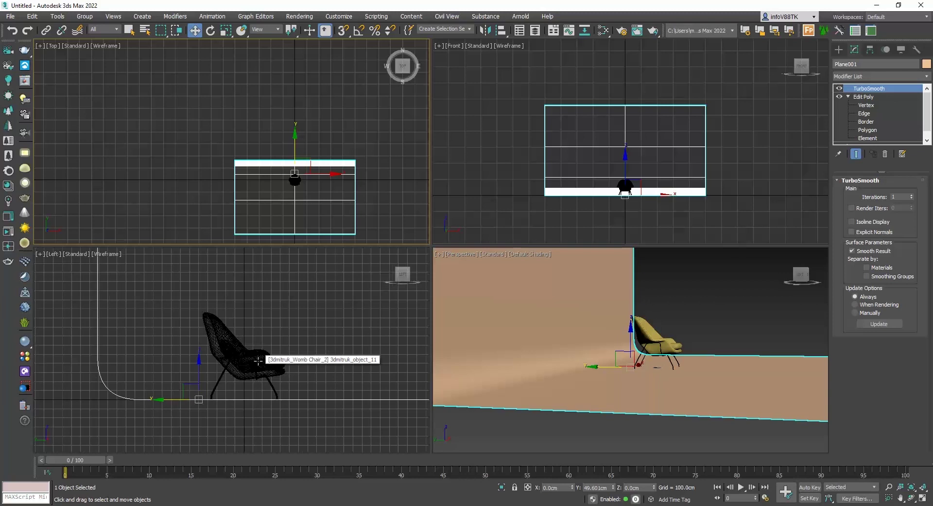
scroll(217, 384, "up", 3)
left_click(704, 350)
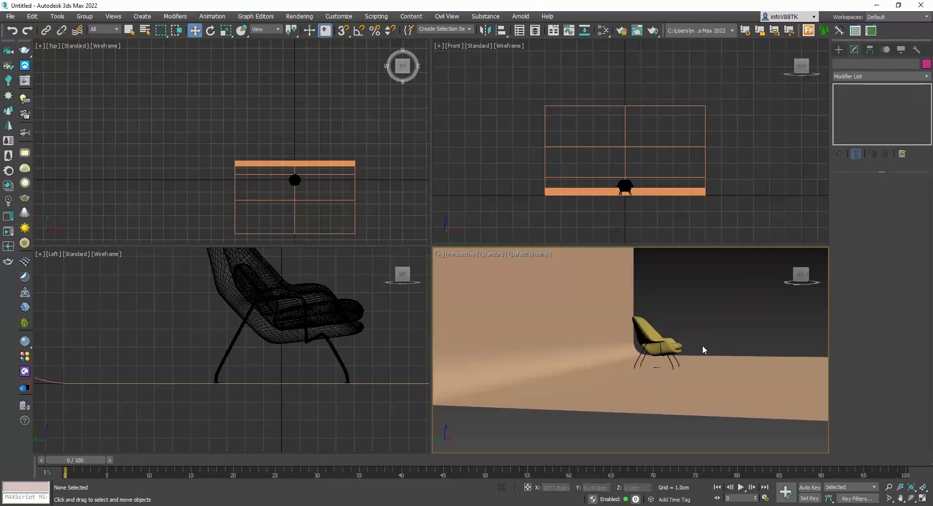
middle_click_drag(704, 350, 693, 375, "alt")
- Create a new VRayMtl material in the Slate Material Editor
key("m")
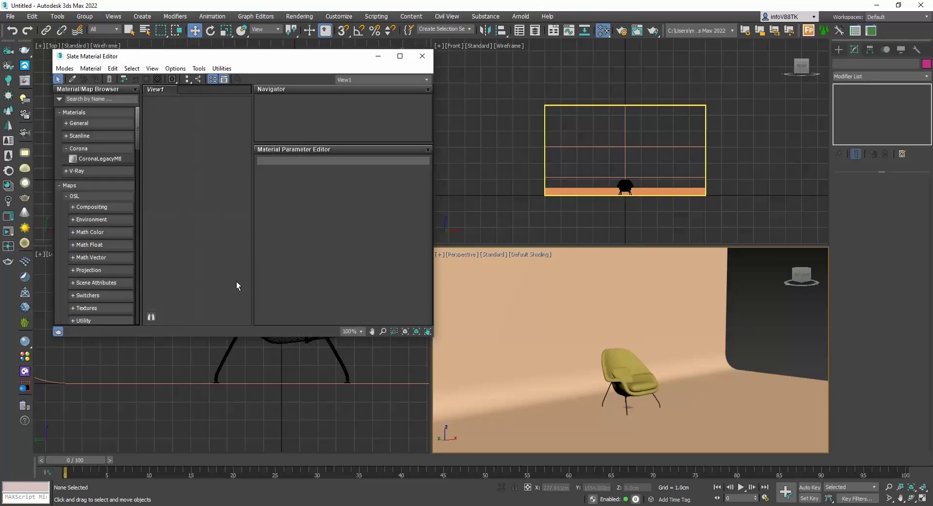
right_click(163, 166)
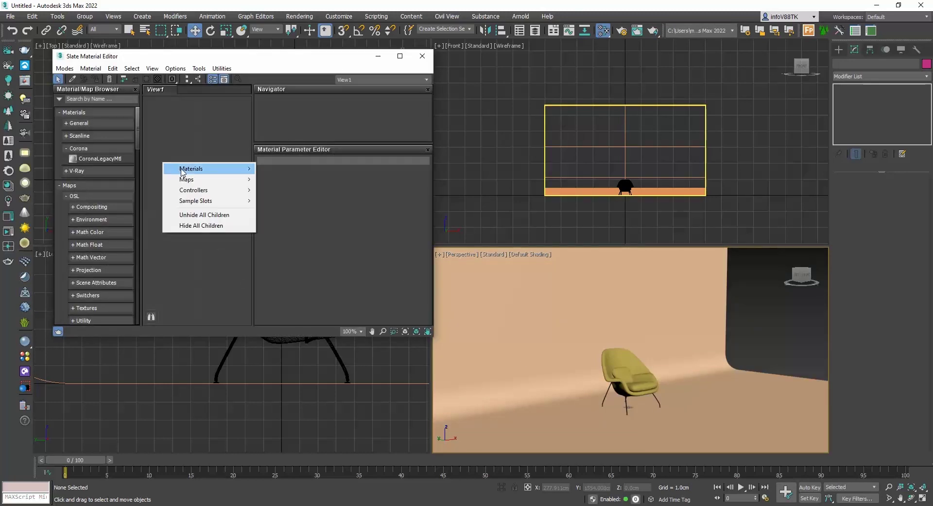
mouse_move(194, 168)
mouse_move(307, 201)
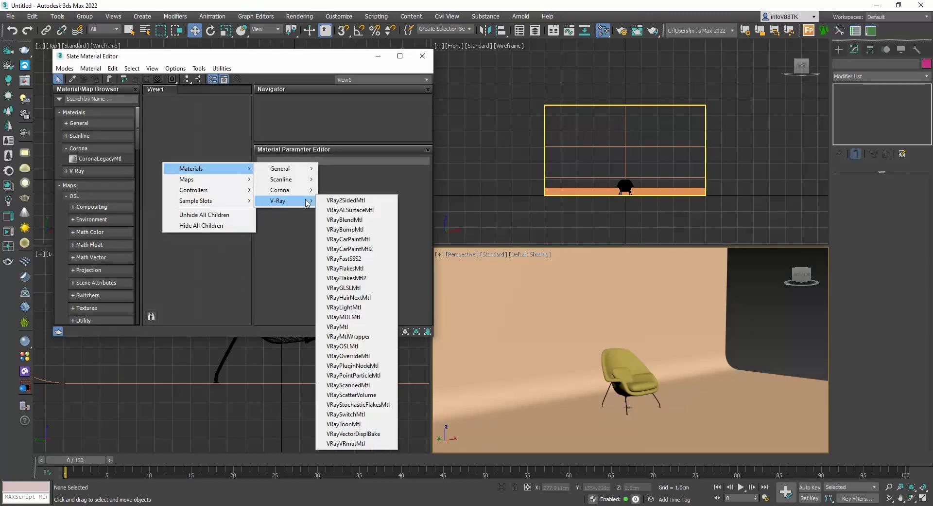
left_click(337, 326)
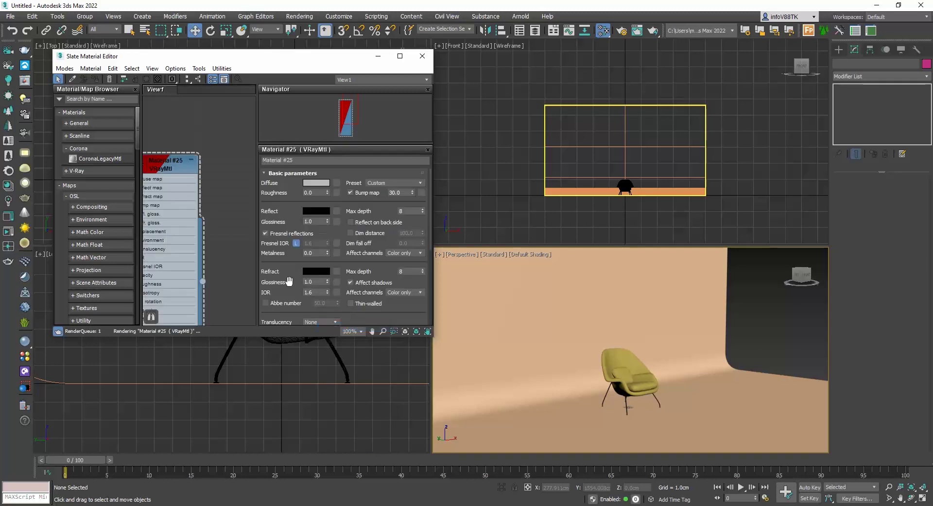
- Set the VRayMtl's diffuse colour to white, assign the material to the backdrop, and close the material editor
left_click(316, 183)
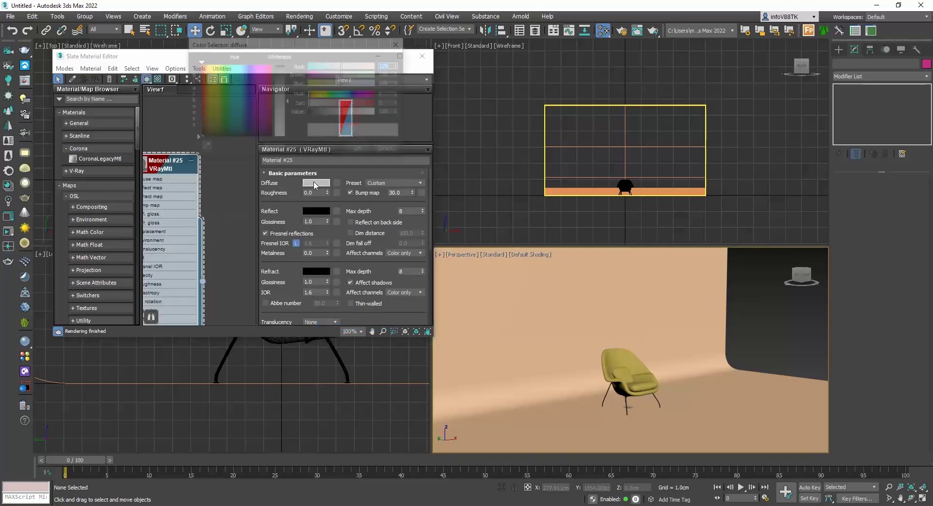
left_click_drag(282, 125, 282, 65)
left_click(359, 149)
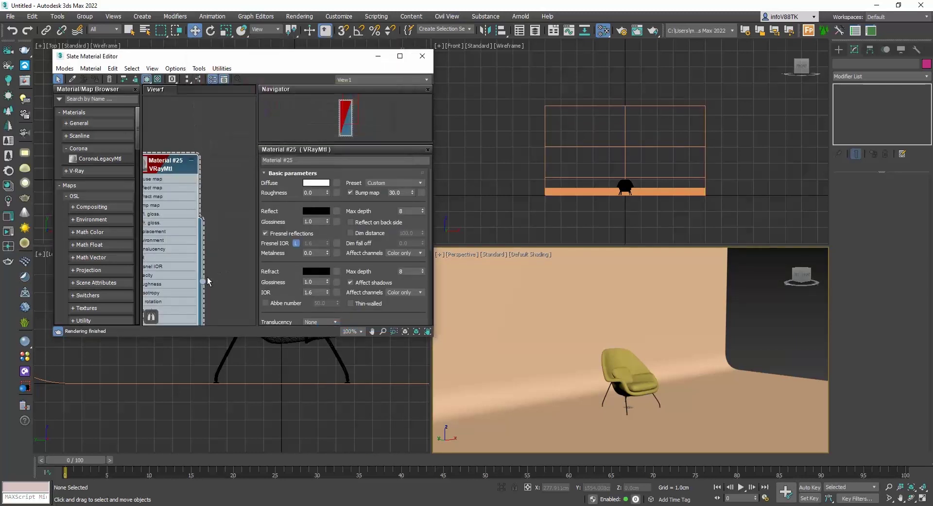
left_click_drag(202, 281, 485, 333)
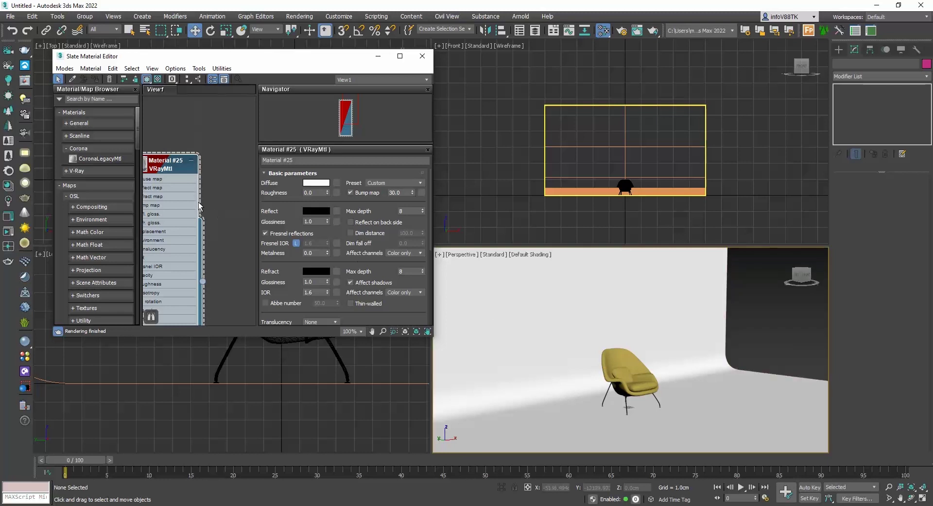
middle_click_drag(199, 206, 230, 196)
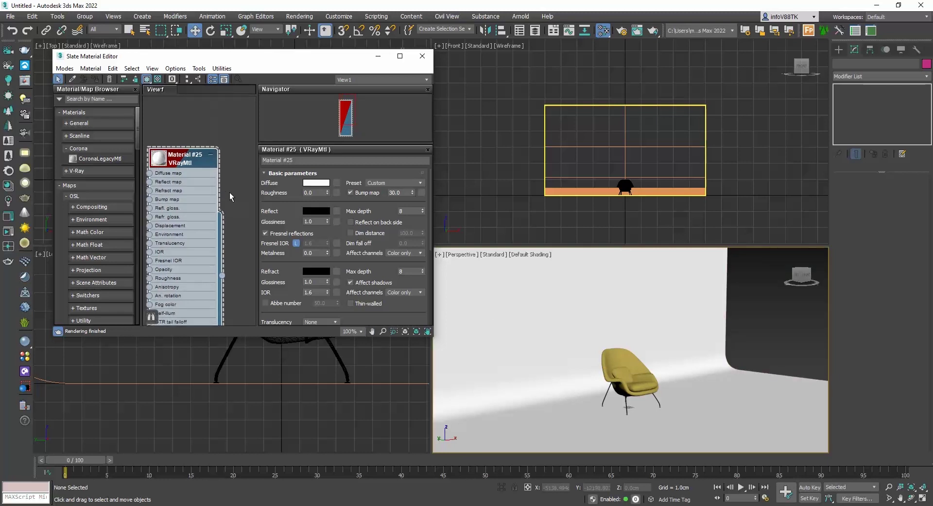
left_click(422, 55)
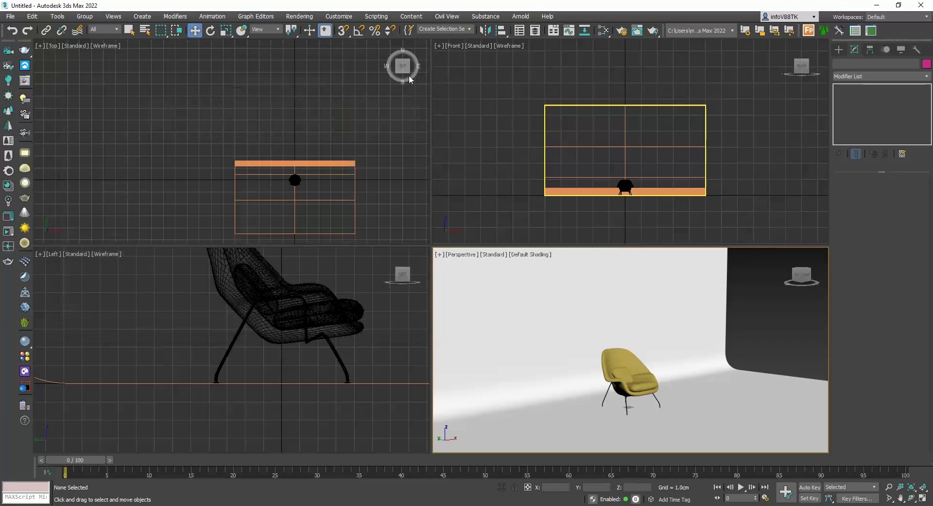
- Create a VRayPhysicalCamera in the Top view, placed diagonally in front of the chair and targeted at the chair
scroll(300, 202, "up", 5)
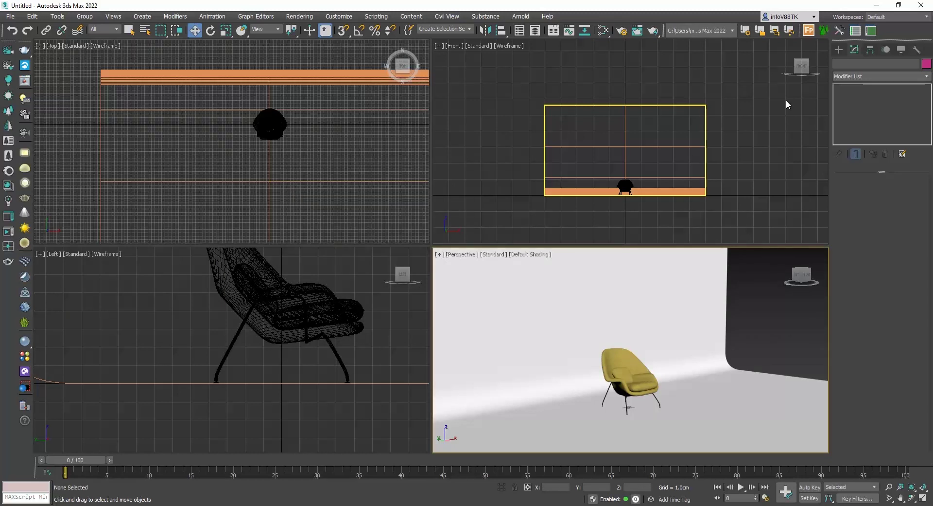
left_click(839, 49)
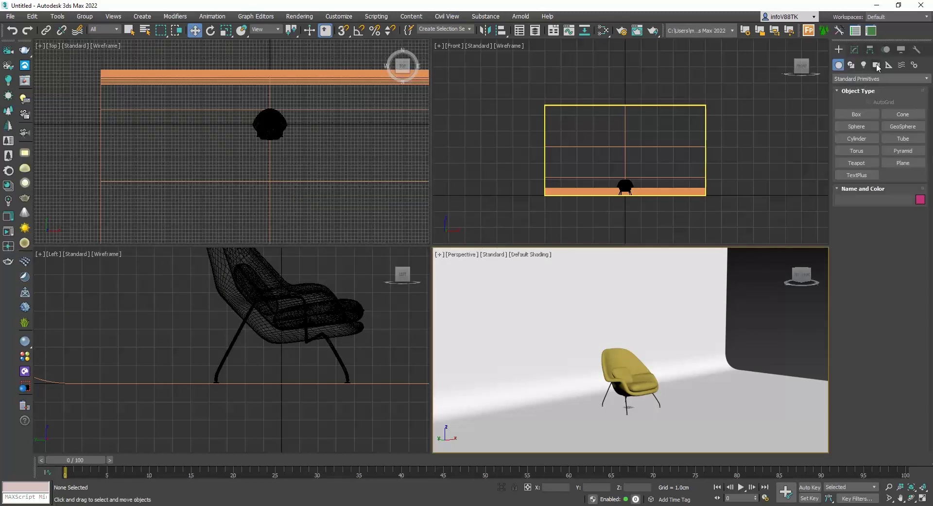
left_click(876, 65)
left_click(878, 80)
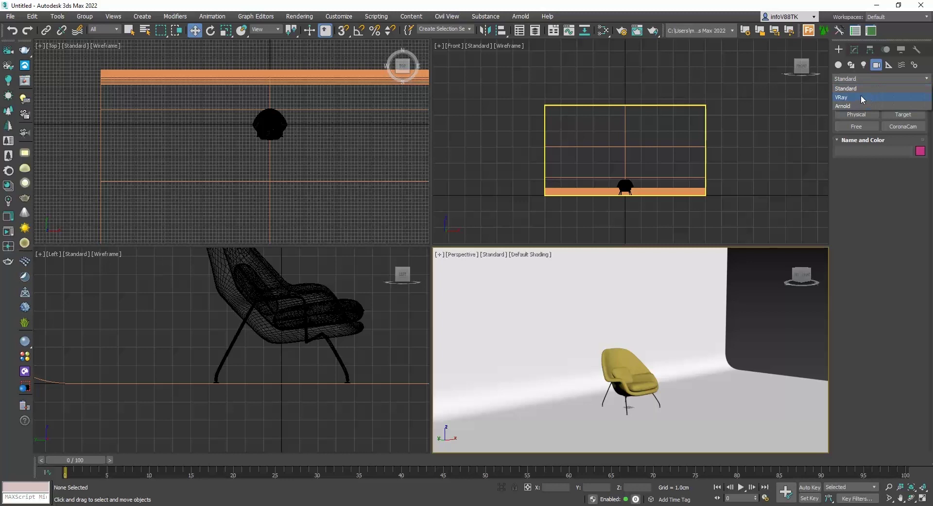
left_click(861, 94)
left_click(900, 113)
left_click_drag(325, 191, 272, 121)
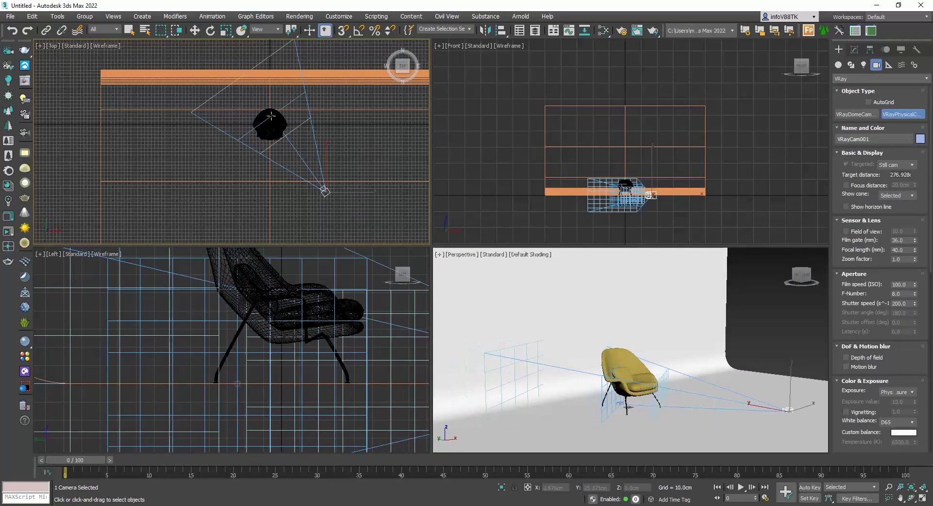
- Show the VRayCam001 view in the Perspective viewport and raise the camera together with its target to about 59.8 cm
left_click(465, 256)
mouse_move(570, 266)
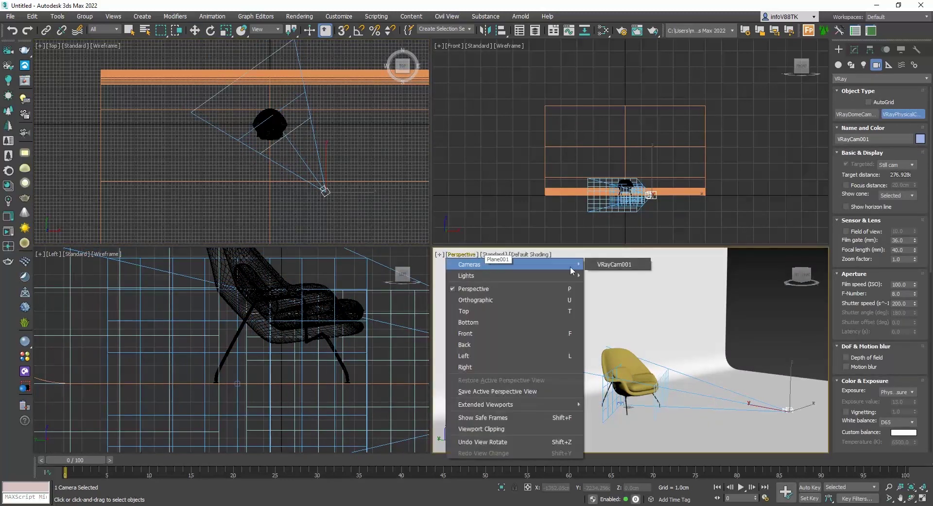
left_click(614, 264)
left_click(194, 30)
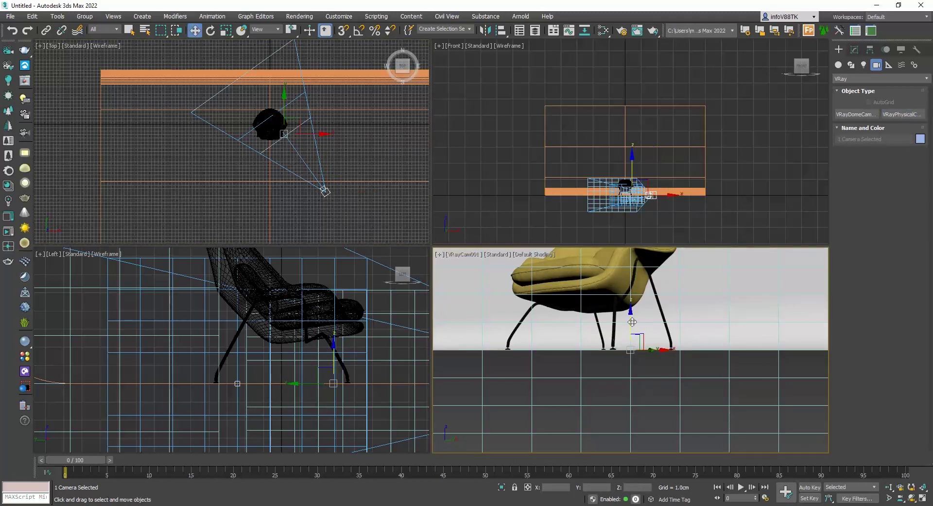
left_click_drag(632, 318, 616, 196)
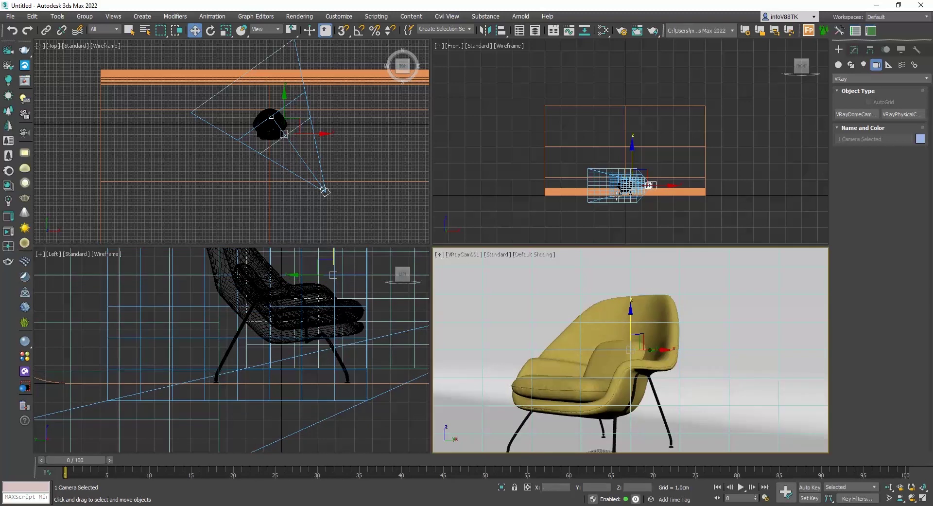
- Enable automatic vertical tilt on the V-Ray camera
left_click(329, 195)
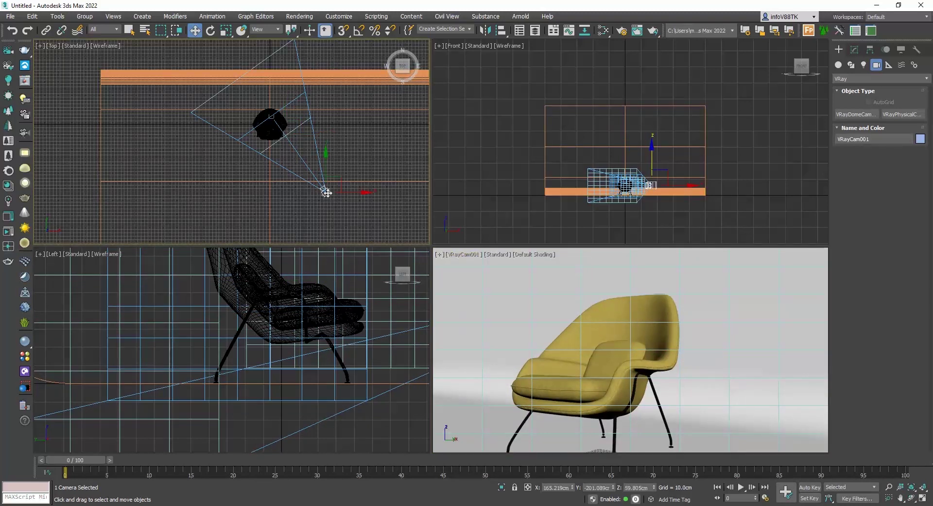
left_click(854, 49)
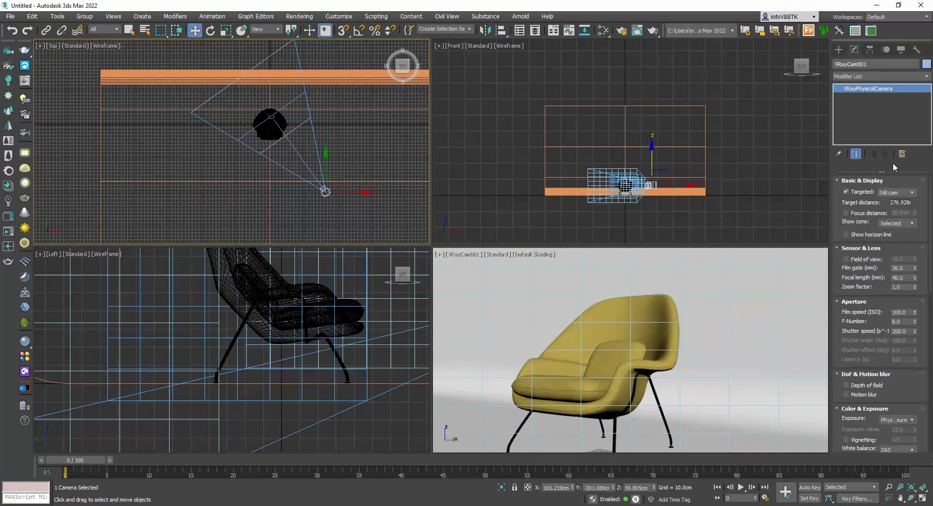
left_click_drag(916, 374, 911, 142)
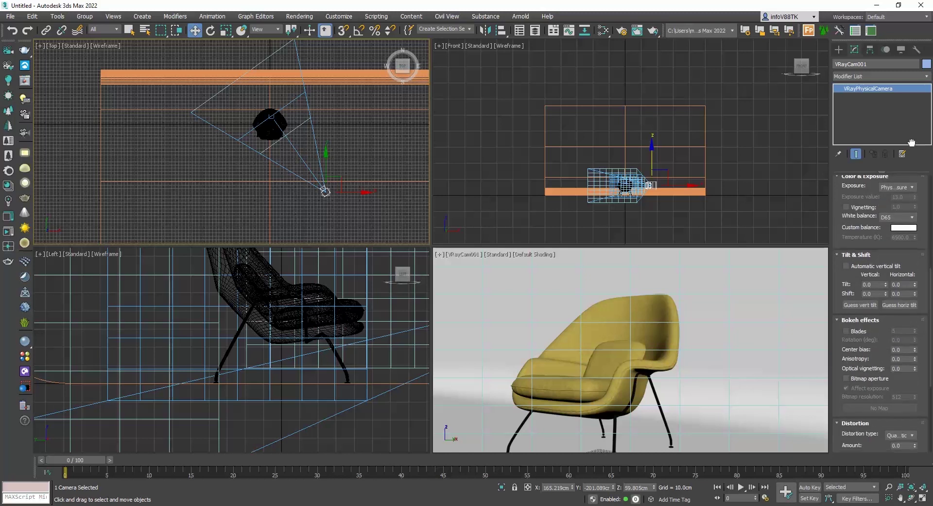
left_click(847, 266)
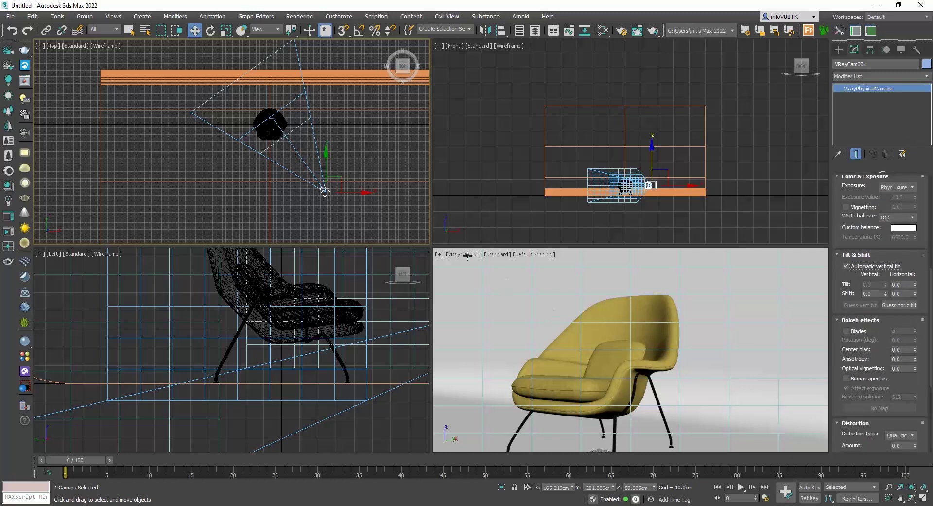
- Lower the camera target to a height of about 39.9 cm and show safe frames in the camera view
left_click(464, 254)
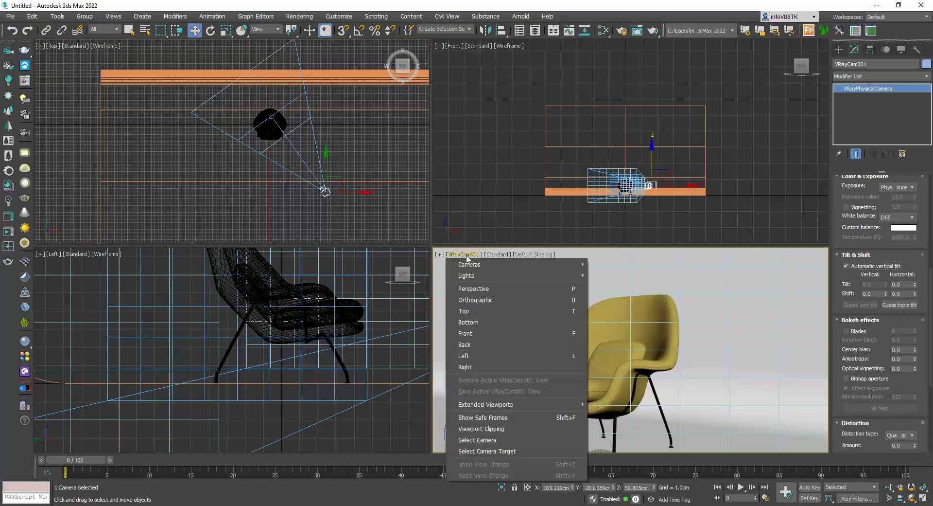
left_click(489, 450)
left_click_drag(631, 321, 624, 352)
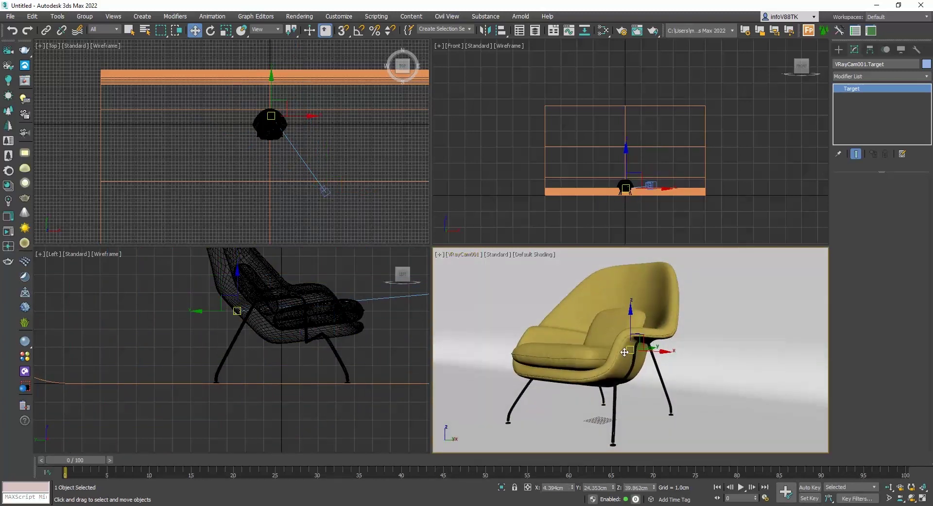
left_click(466, 259)
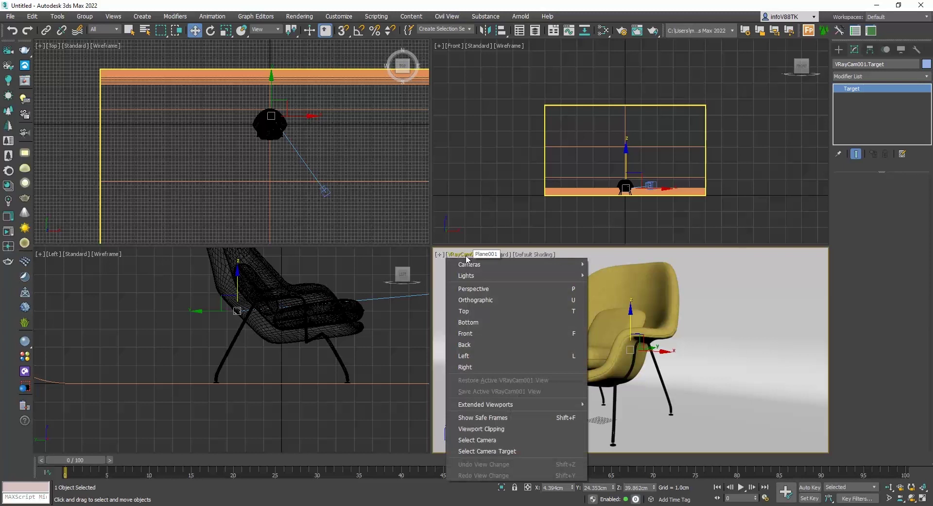
left_click(500, 417)
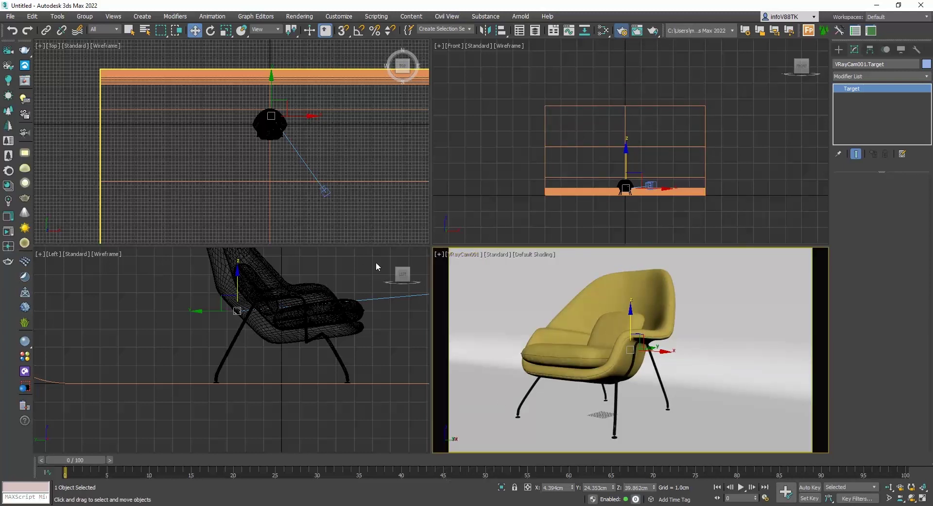
- Set the render output size to a custom 640 x 640 and lock the image aspect ratio
key("F10")
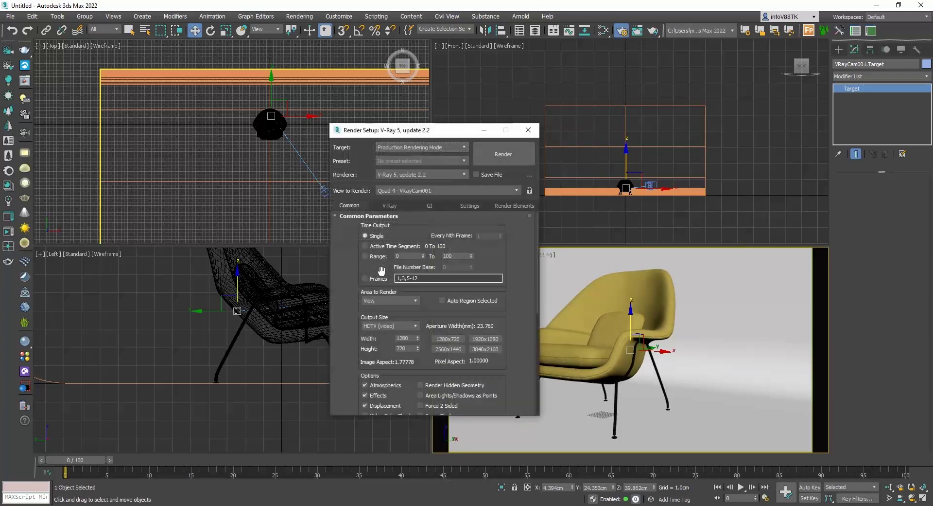
left_click(391, 326)
left_click(388, 335)
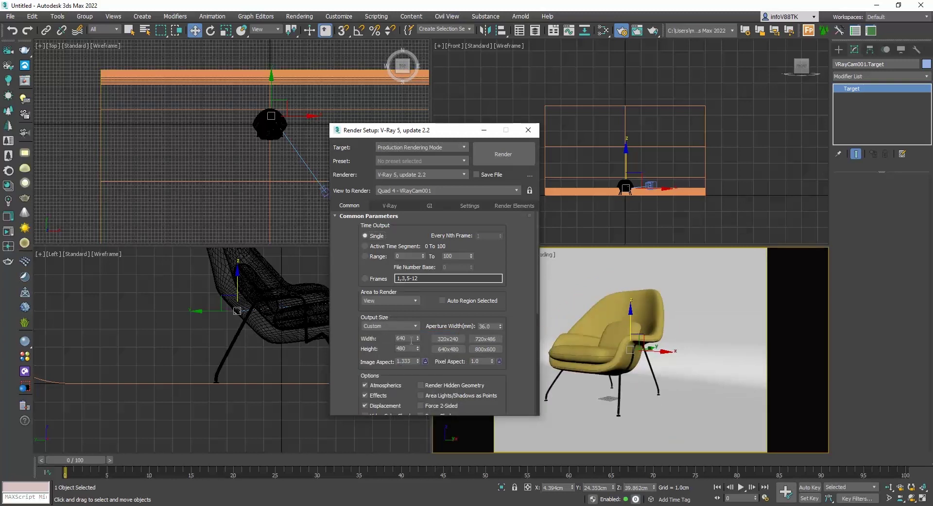
left_click(406, 346)
type("640")
key("Return")
left_click(425, 361)
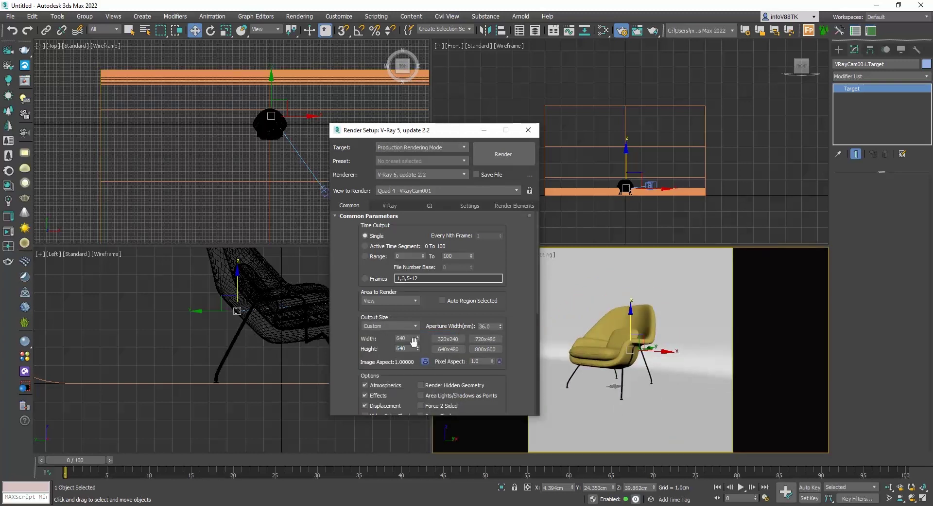
- Set the render output width to 900 with the square aspect locked, and close the render setup
double_click(407, 339)
type("900")
key("Tab")
type("300")
left_click(528, 130)
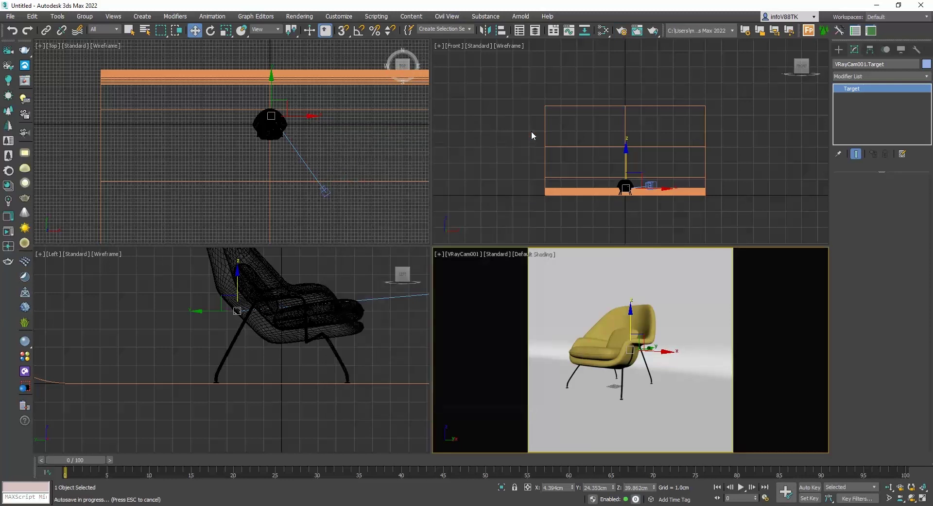
- Move the camera closer to the chair, to about X 133 and Y -191 cm, and set its focal length to 56 mm
left_click(327, 192)
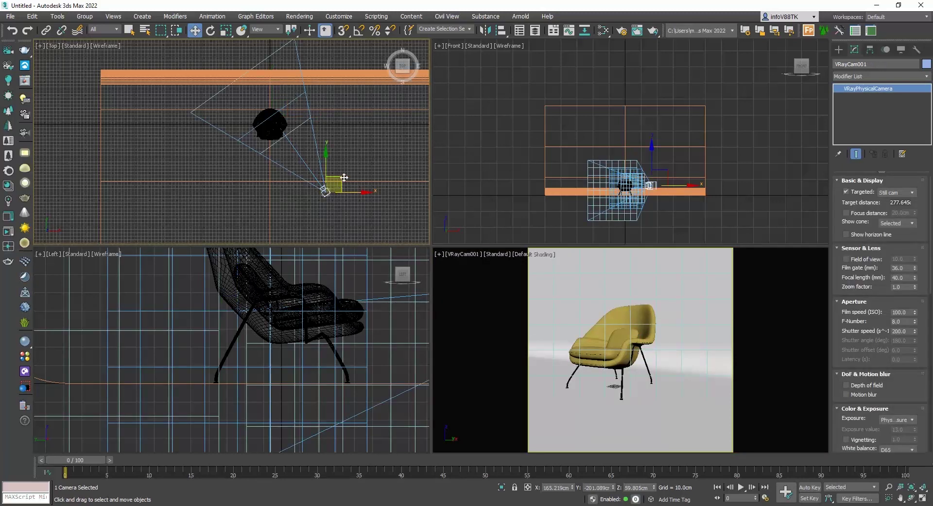
left_click_drag(340, 182, 330, 178)
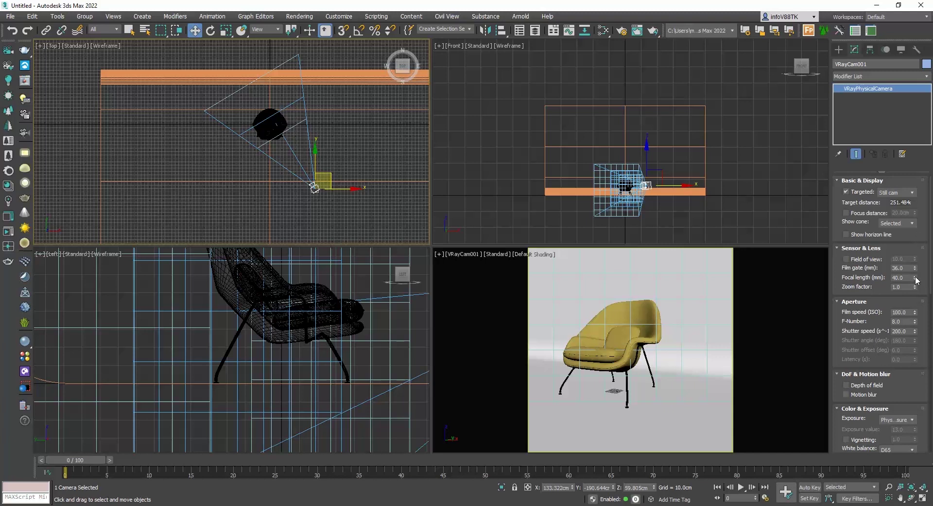
left_click_drag(917, 280, 916, 267)
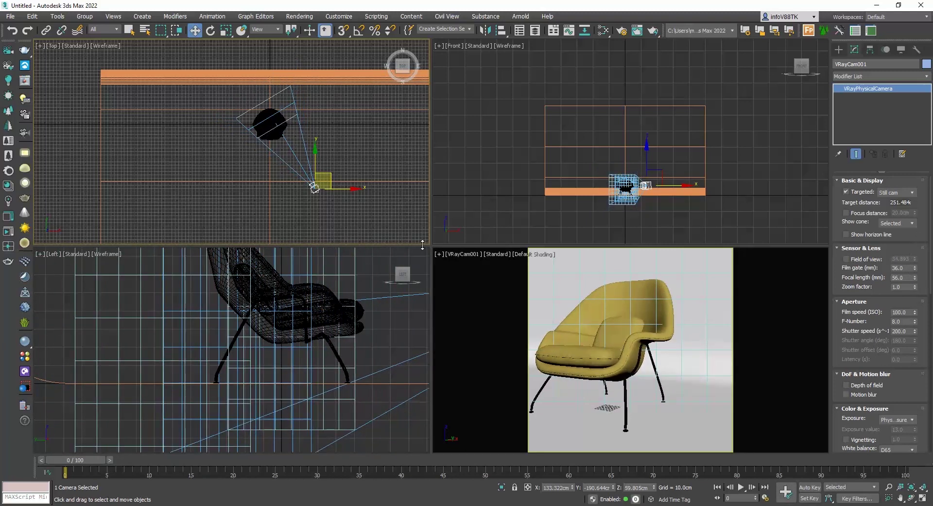
- Shift the camera target sideways to about X -23.9 cm to centre the chair in the frame
left_click(462, 252)
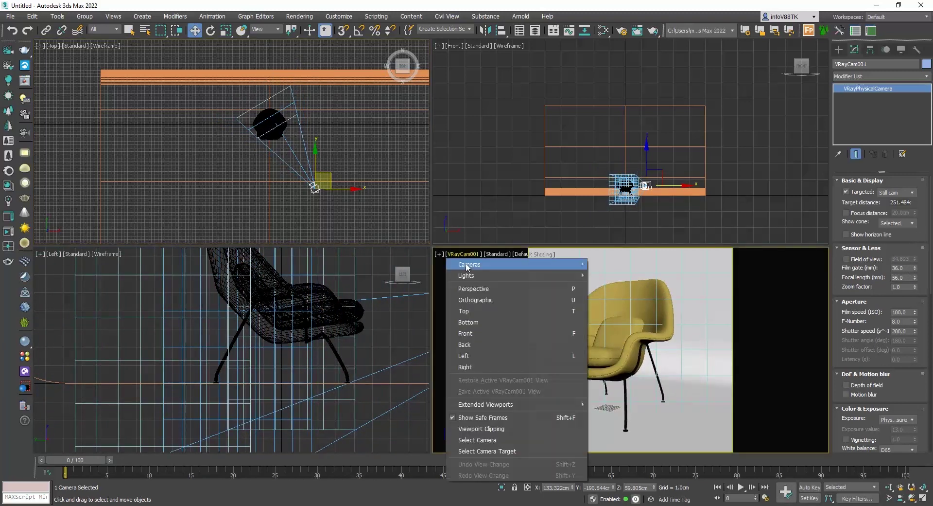
left_click(488, 450)
left_click_drag(661, 352, 635, 351)
- Raise the camera with its target to about 67.2 cm, and reposition the target alone to about X -20.9 and Z 38.1 cm
left_click(296, 162)
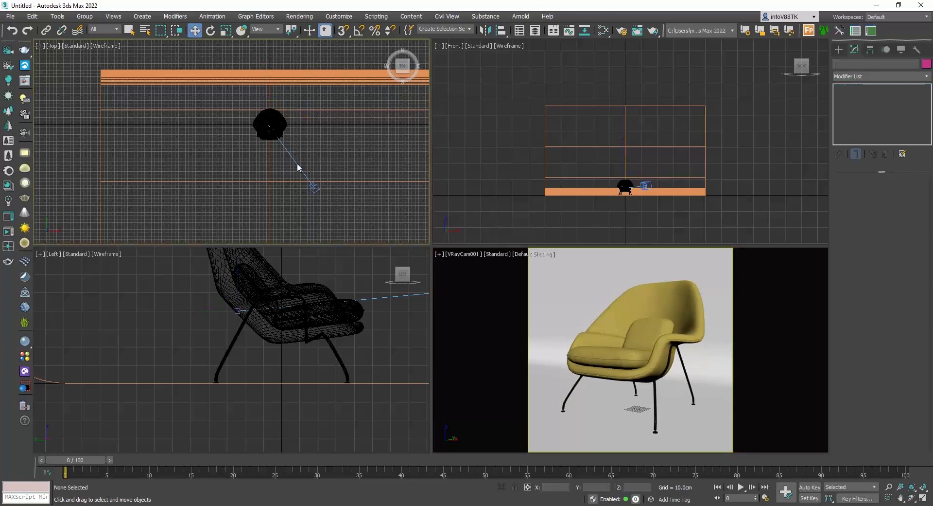
right_click(594, 313)
left_click_drag(630, 316, 630, 303)
left_click(470, 252)
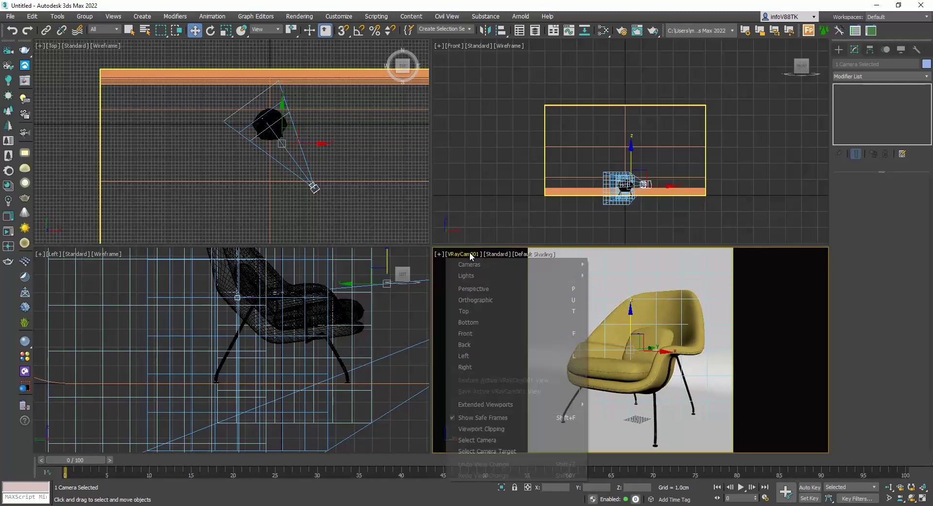
left_click(506, 450)
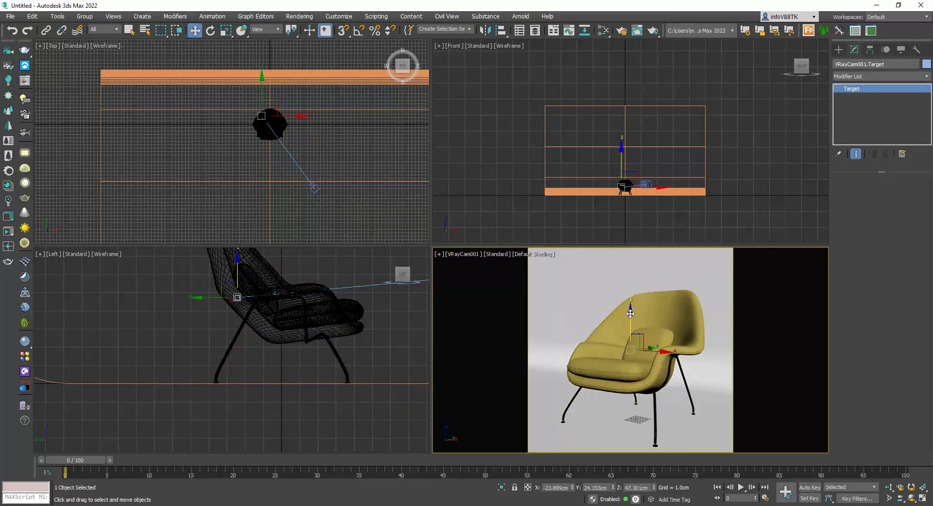
left_click_drag(630, 314, 661, 351)
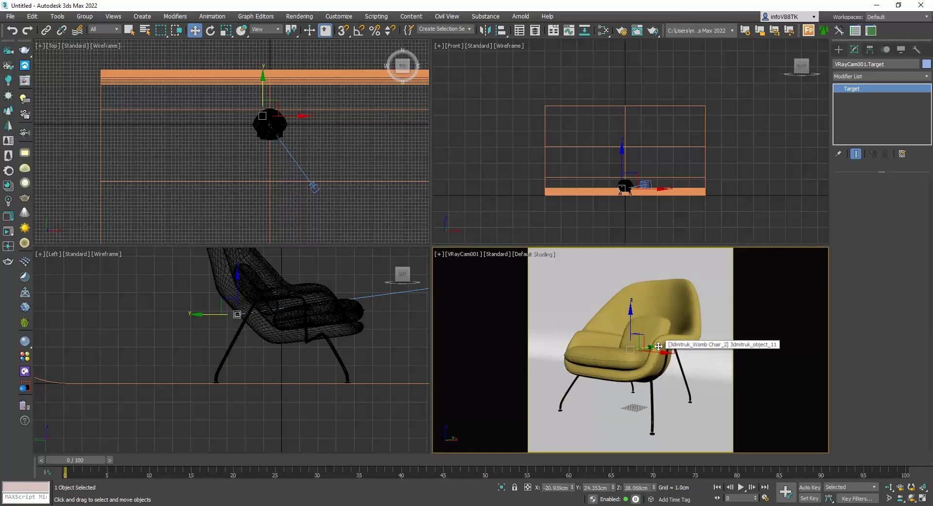
- Switch the camera's exposure mode to Exposure value (EV)
left_click(315, 189)
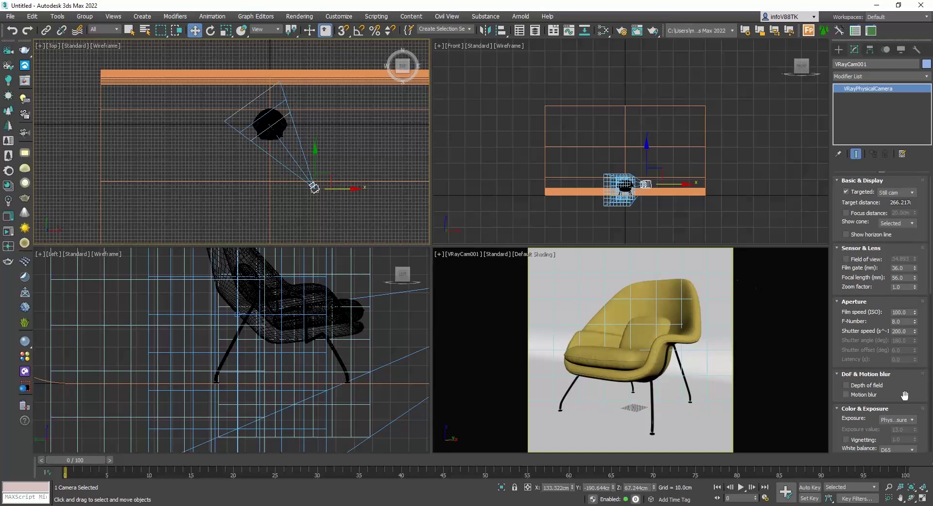
scroll(905, 396, "down", 5)
left_click(899, 287)
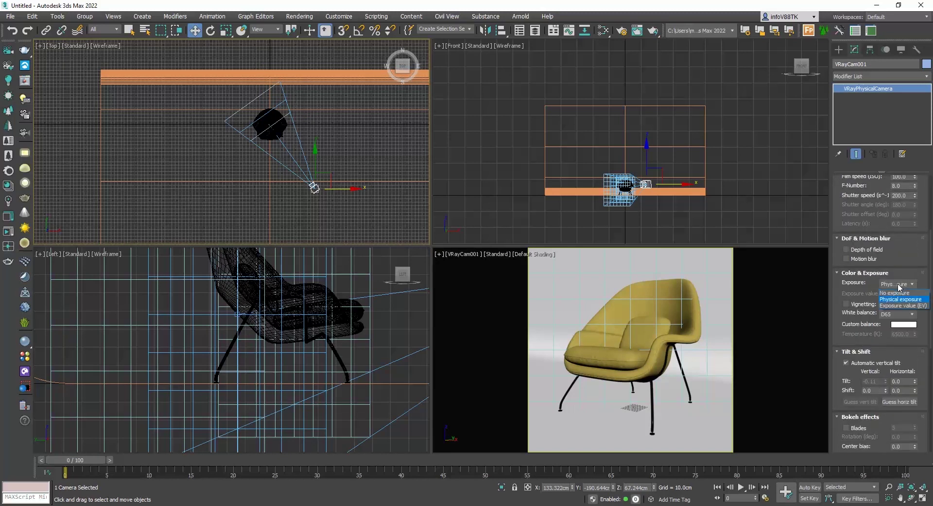
left_click(914, 304)
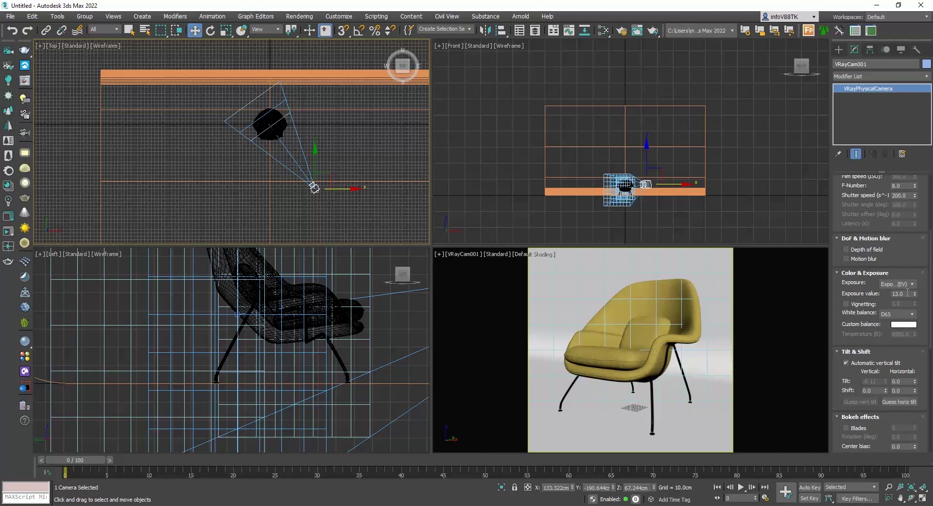
- Render the camera view as a test and close the frame buffer
right_click(813, 289)
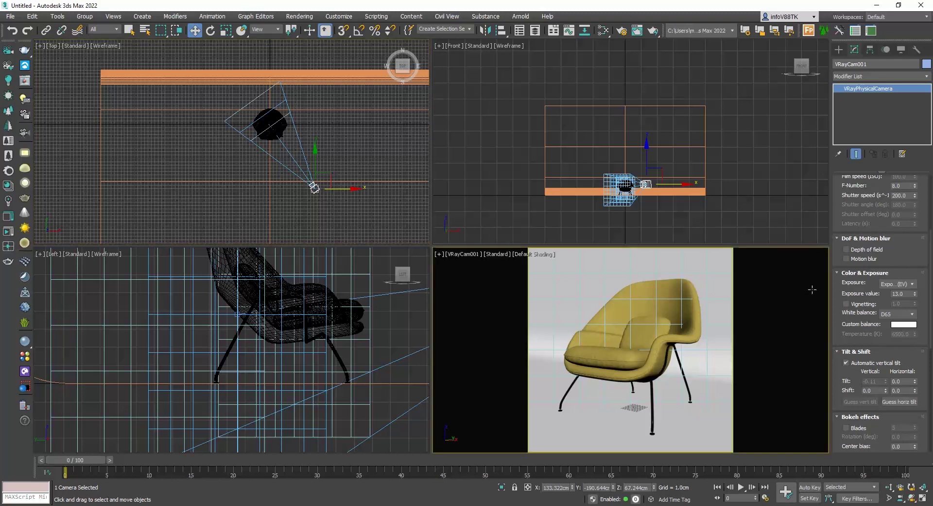
left_click(653, 31)
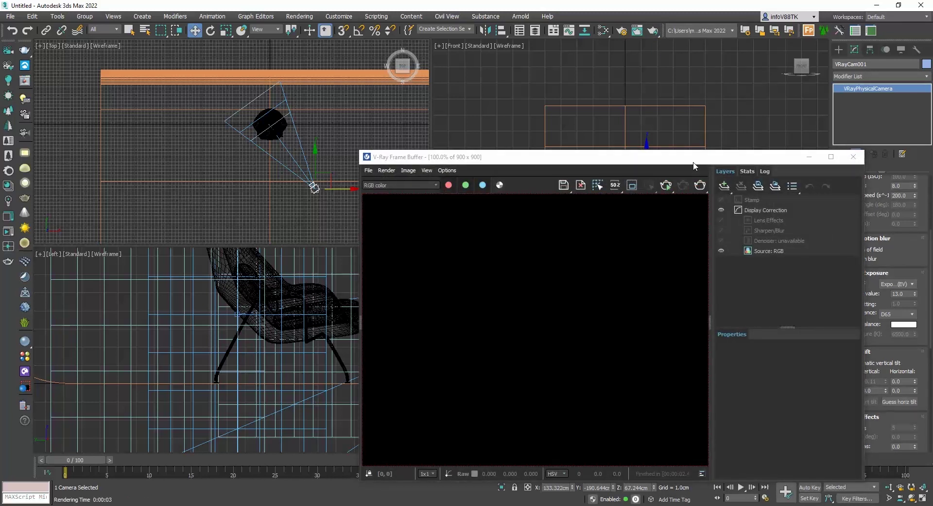
left_click_drag(693, 163, 531, 92)
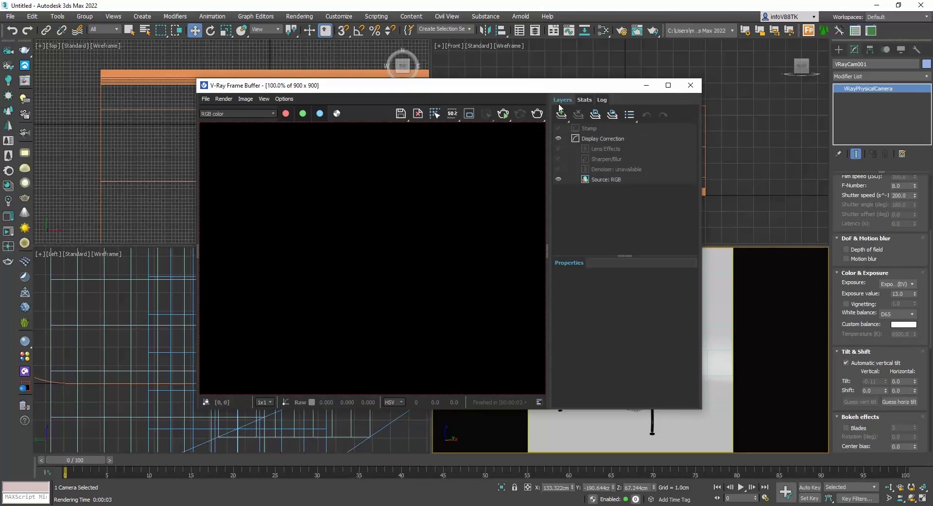
left_click(693, 87)
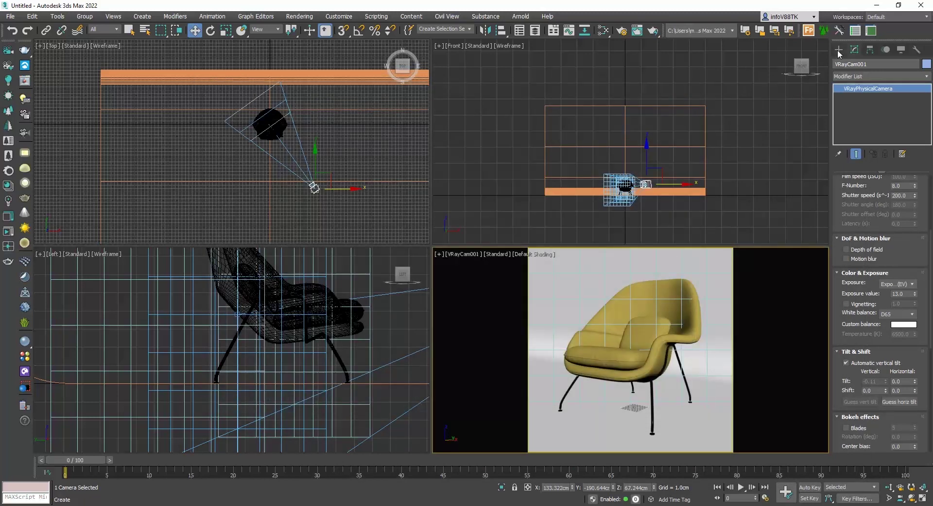
- Create a V-Ray plane light in the top view in front of the chair, with length and width set to 100 cm
left_click(838, 49)
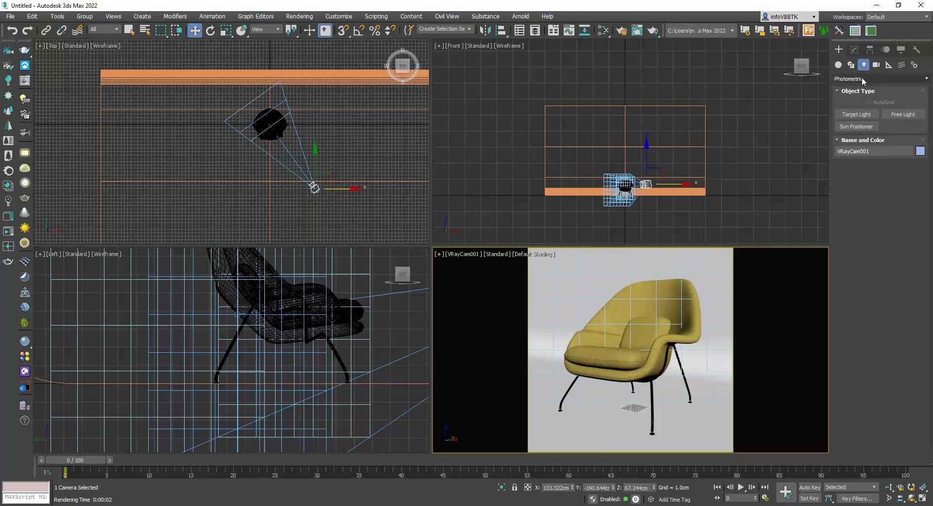
left_click(864, 64)
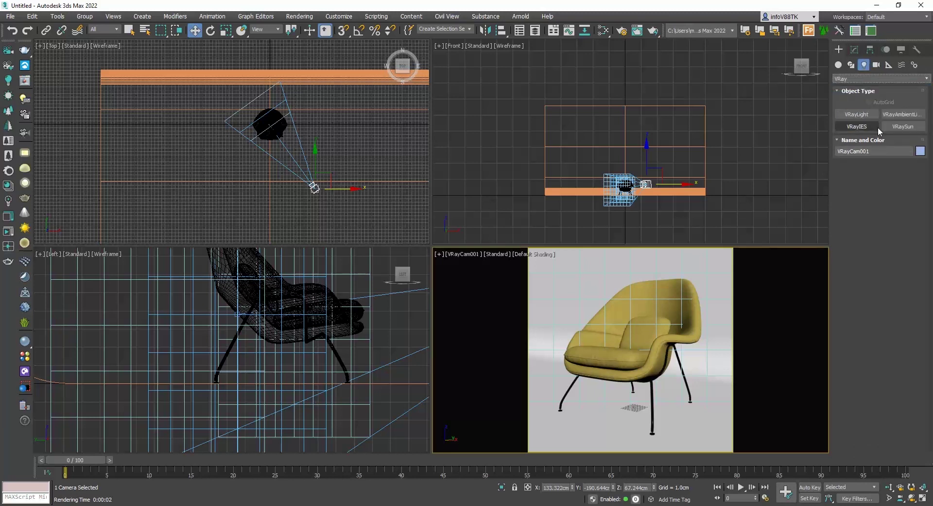
left_click(859, 111)
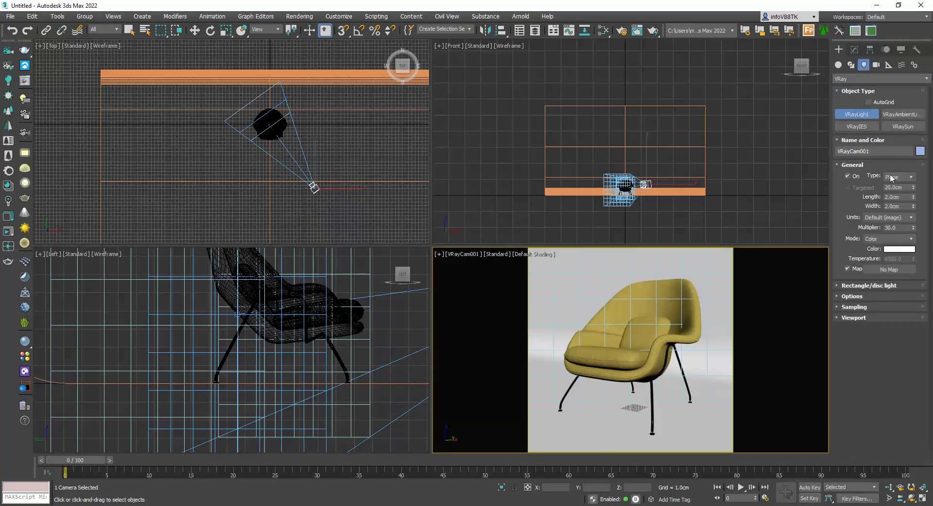
left_click(260, 162)
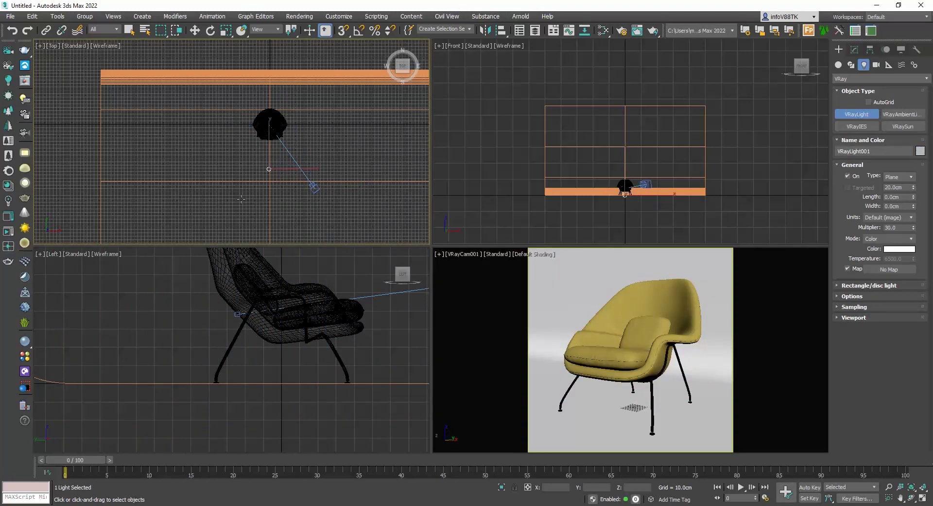
left_click_drag(232, 170, 269, 205)
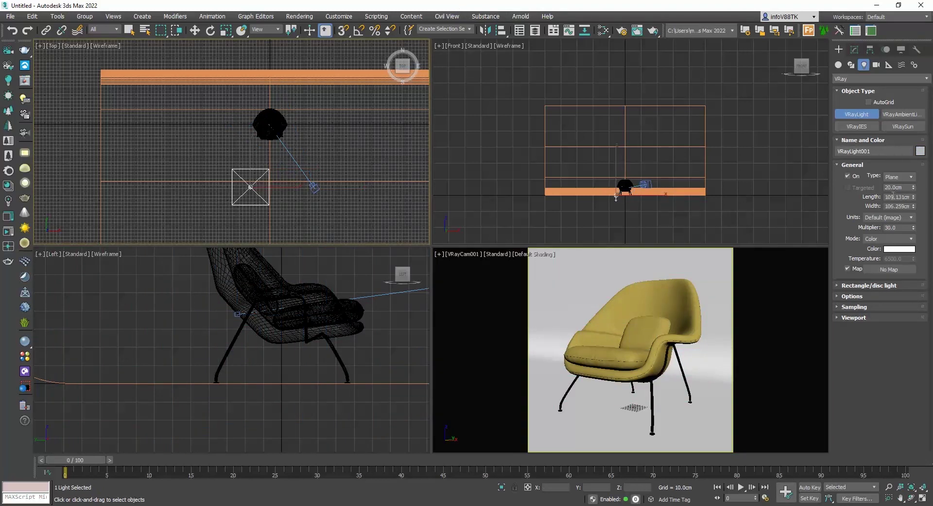
left_click(894, 197)
type("100")
key("Tab")
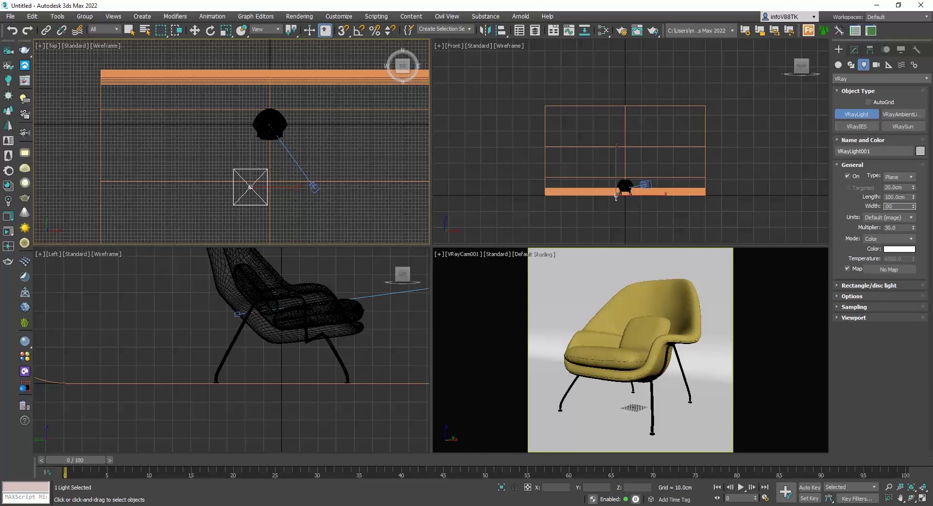
- Stand the plane light upright using angle snap, and turn it -55° about the vertical axis to face the chair
left_click(210, 30)
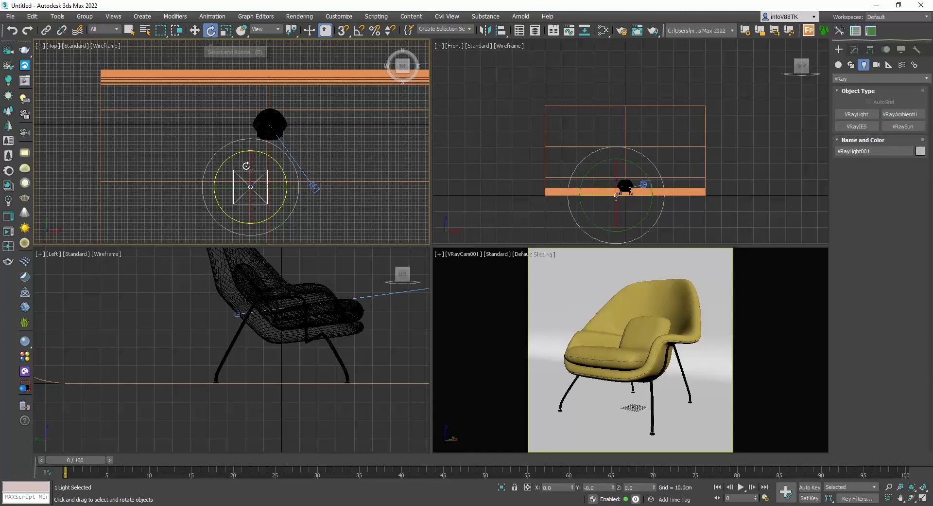
left_click_drag(246, 166, 248, 251)
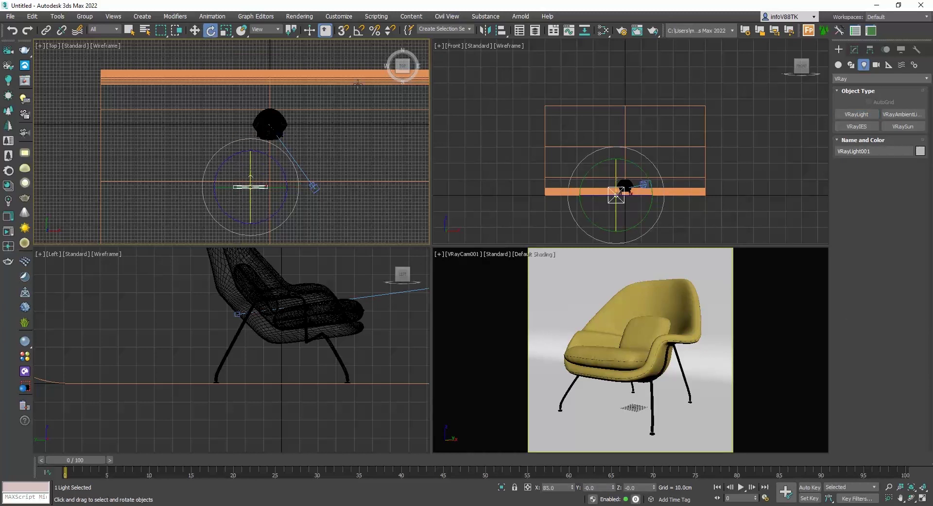
key("ctrl+z")
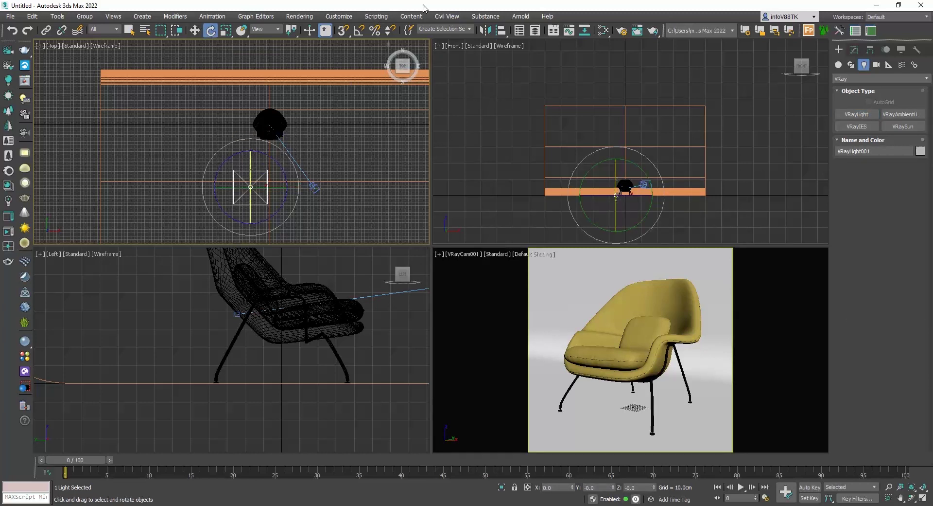
left_click(359, 31)
left_click_drag(251, 166, 249, 215)
left_click_drag(293, 164, 308, 186)
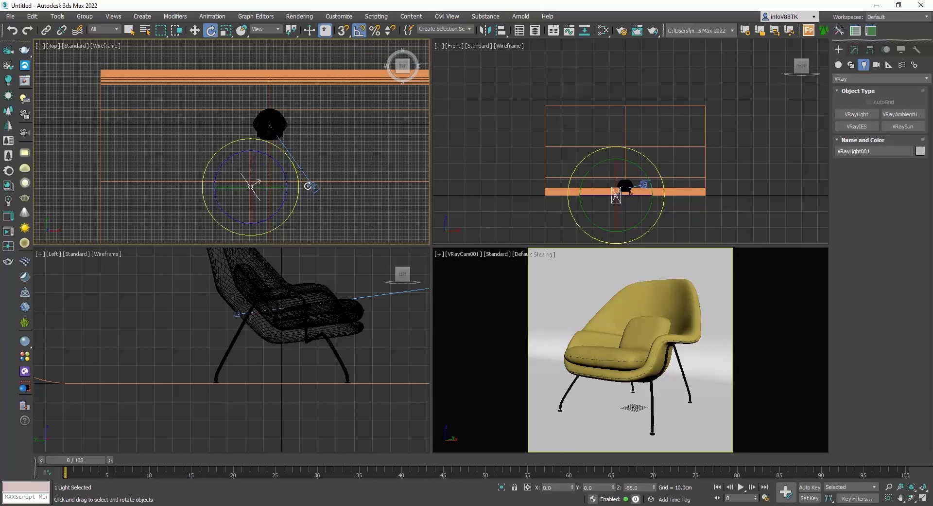
- Move the plane light beside the chair to about X -129.2, Y -83 and Z 99.2 cm
left_click(194, 30)
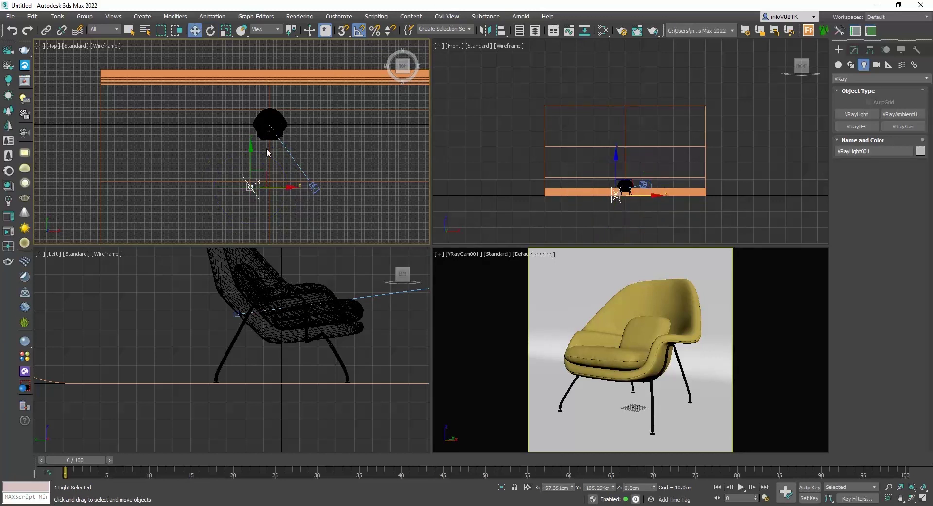
left_click_drag(265, 175, 241, 141)
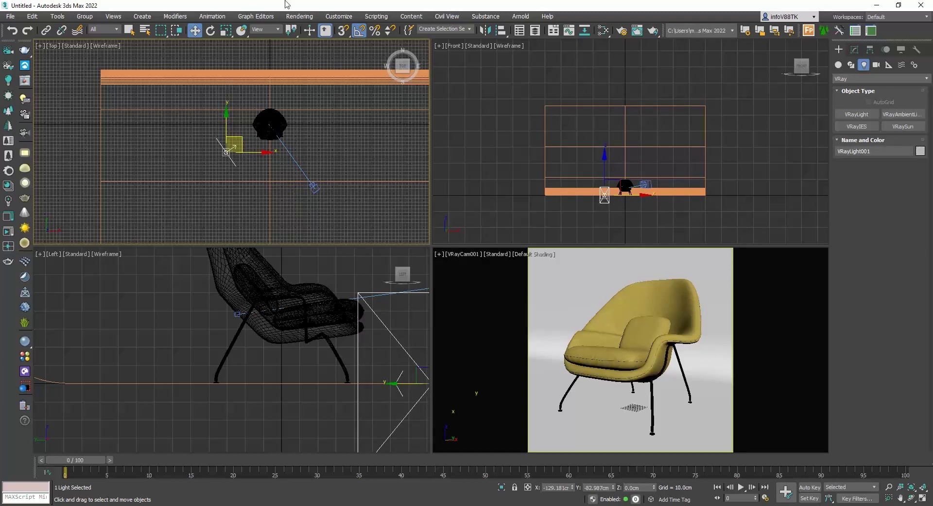
right_click(585, 166)
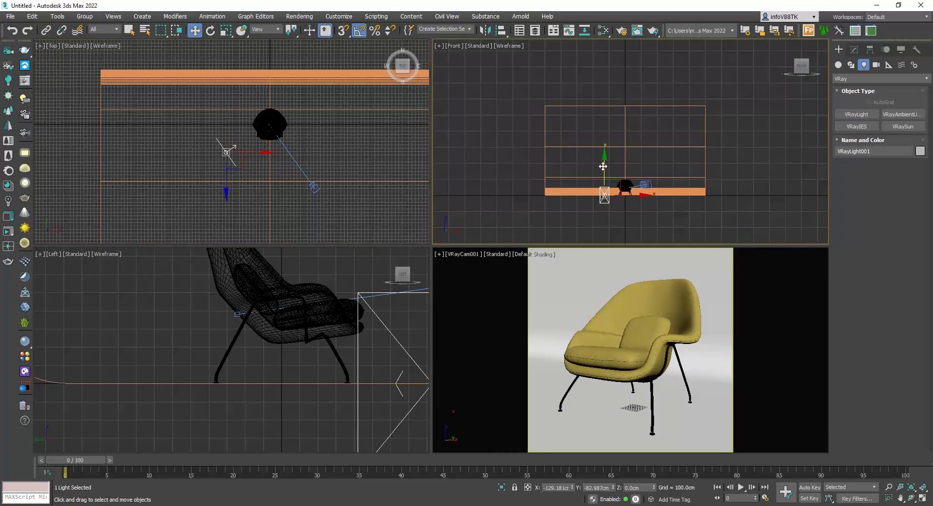
left_click_drag(603, 167, 606, 148)
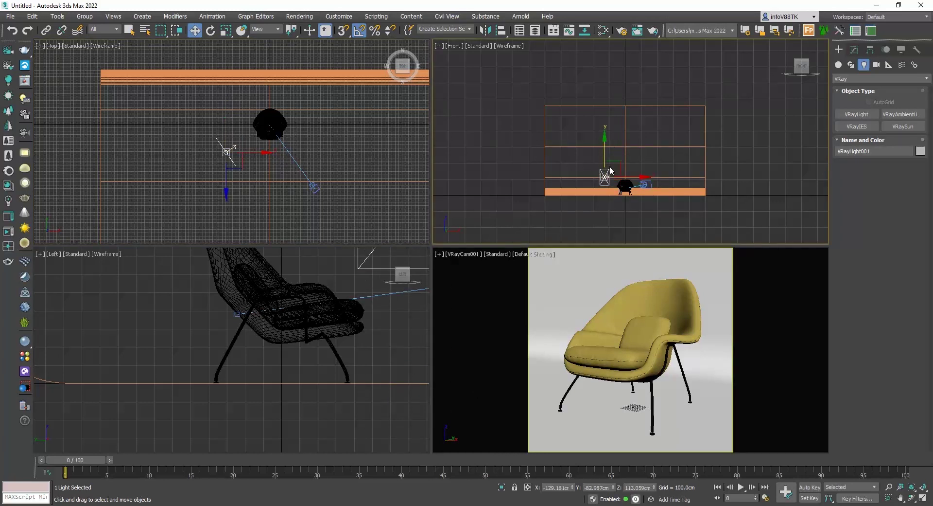
scroll(610, 165, "up", 5)
middle_click_drag(609, 165, 605, 111)
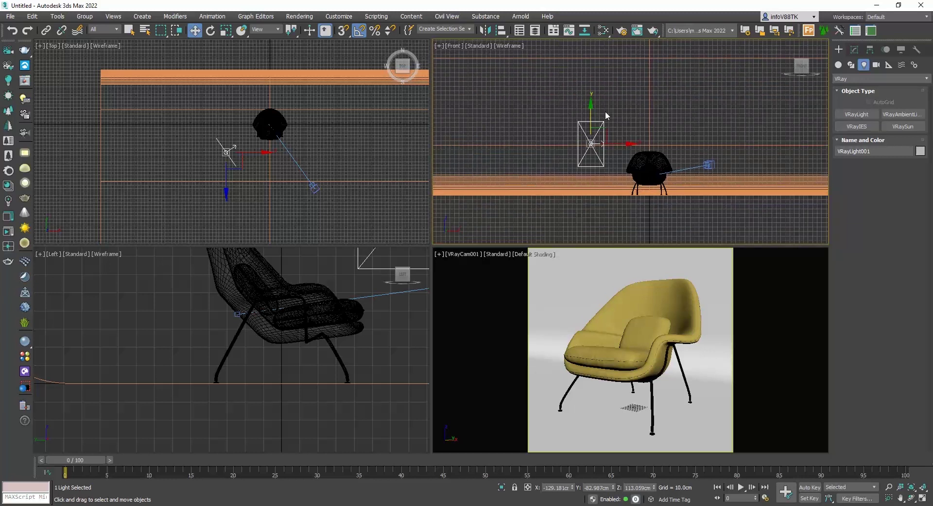
left_click_drag(590, 111, 588, 118)
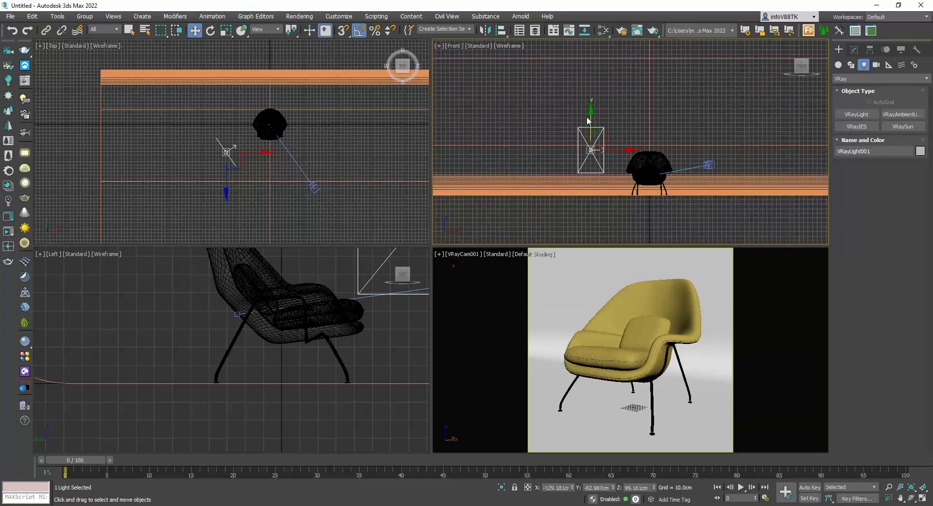
- Start an interactive V-Ray render (IPR) of the camera view and shift the frame buffer clear of the top view
right_click(543, 282)
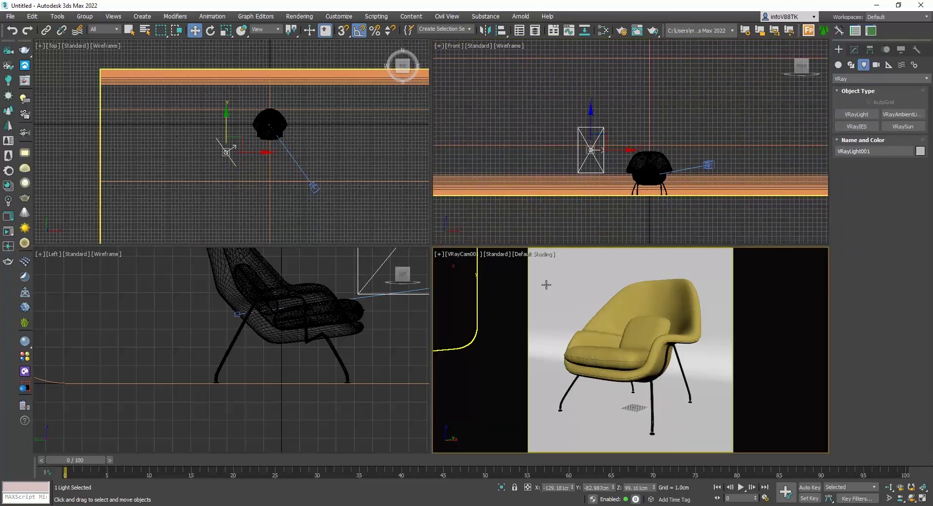
left_click(622, 31)
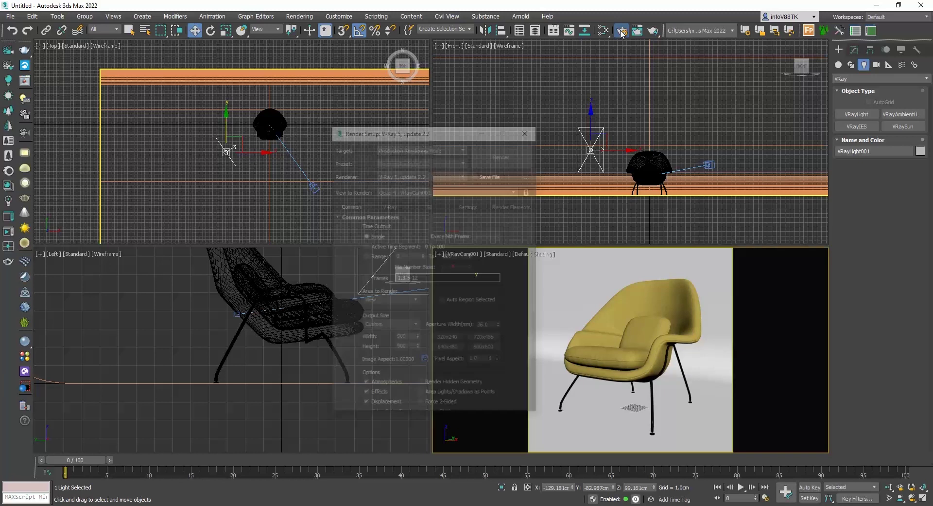
left_click(388, 204)
left_click(413, 251)
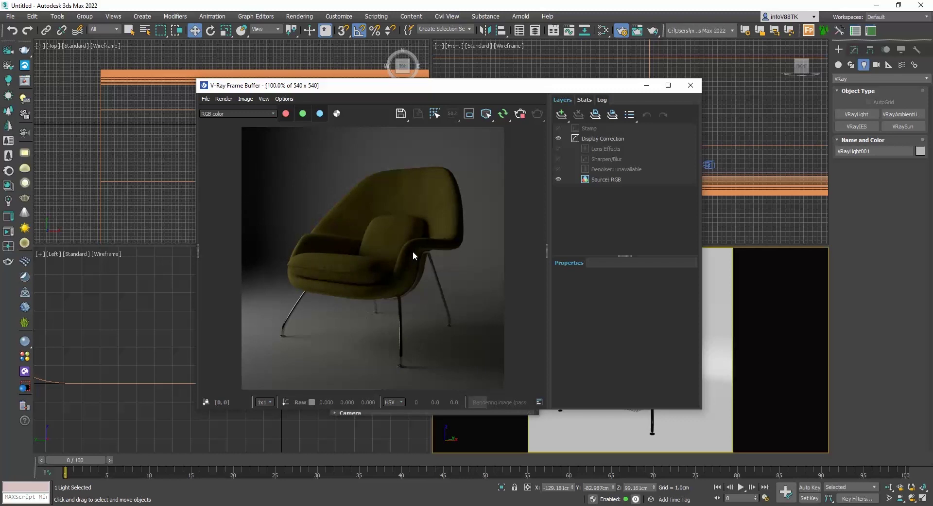
left_click_drag(363, 88, 553, 110)
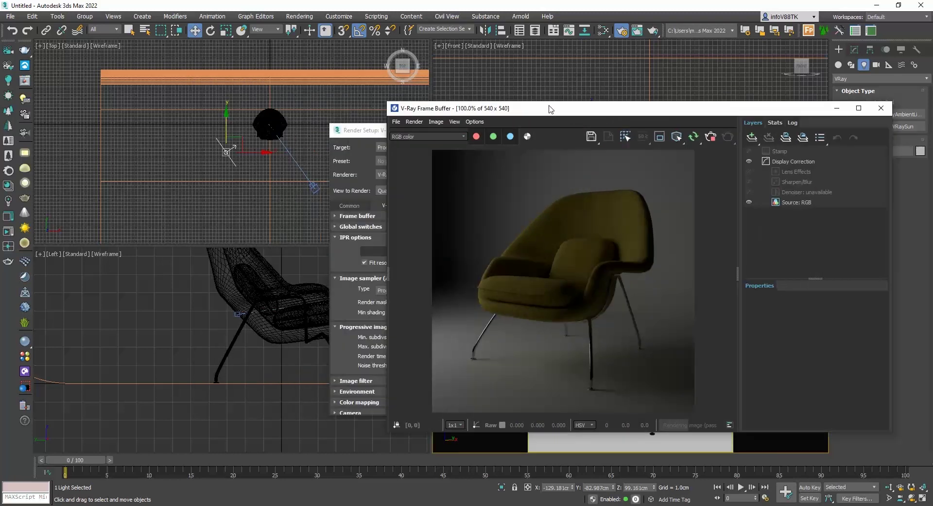
- With the camera selected, lock the view to render to Quad 4 - VRayCam001 and restart the interactive render
left_click(314, 189)
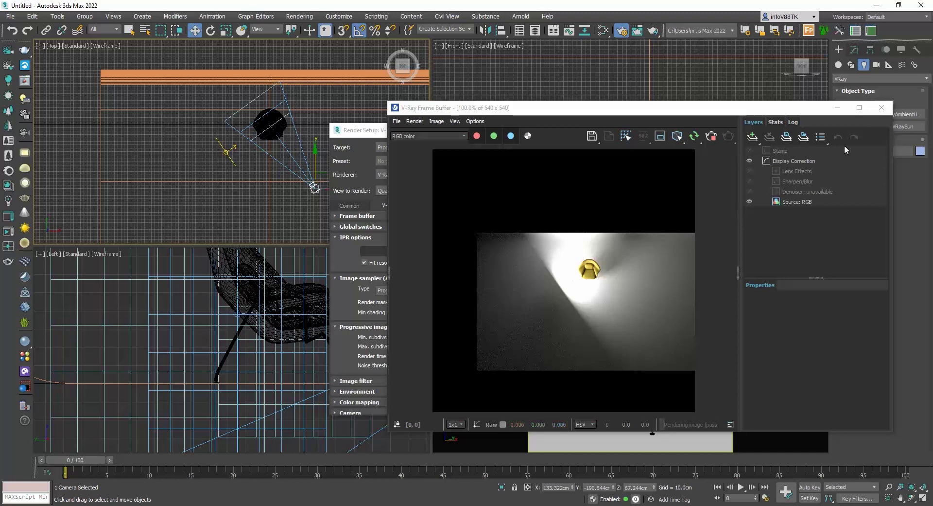
left_click(881, 110)
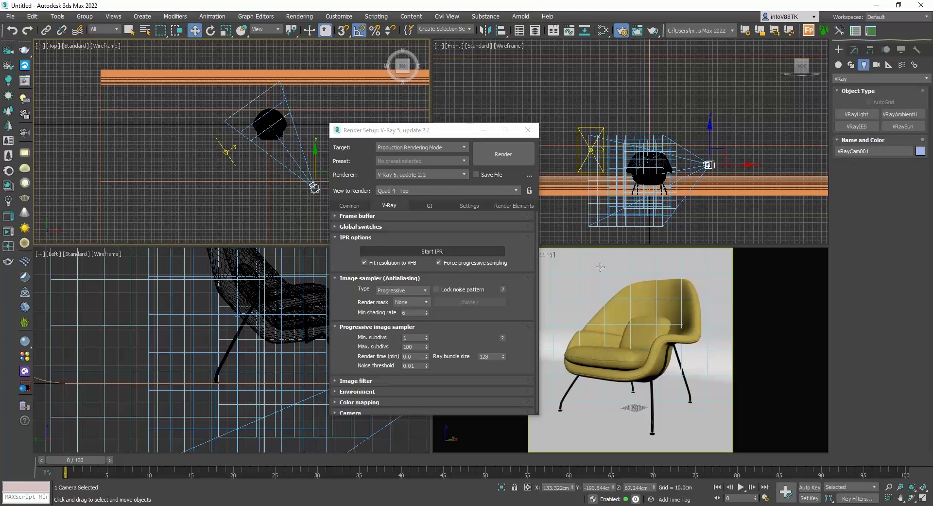
left_click(505, 190)
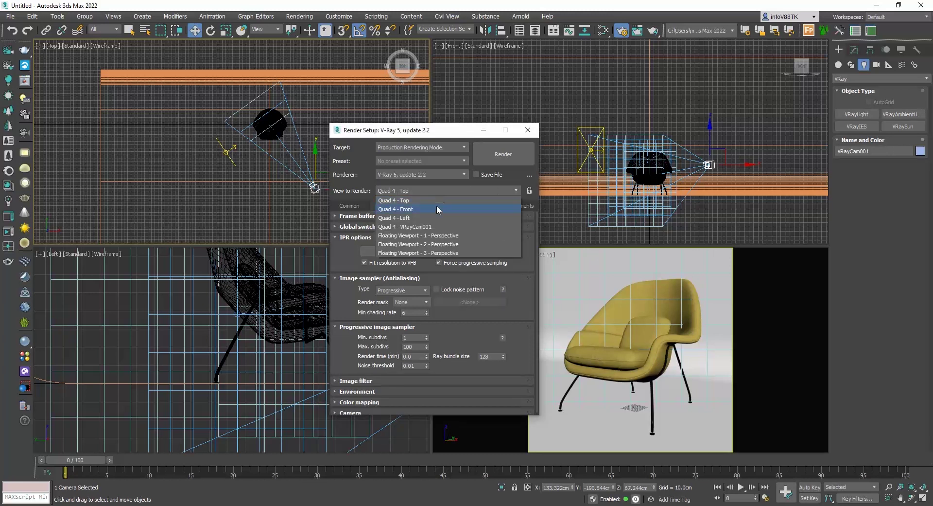
left_click(416, 226)
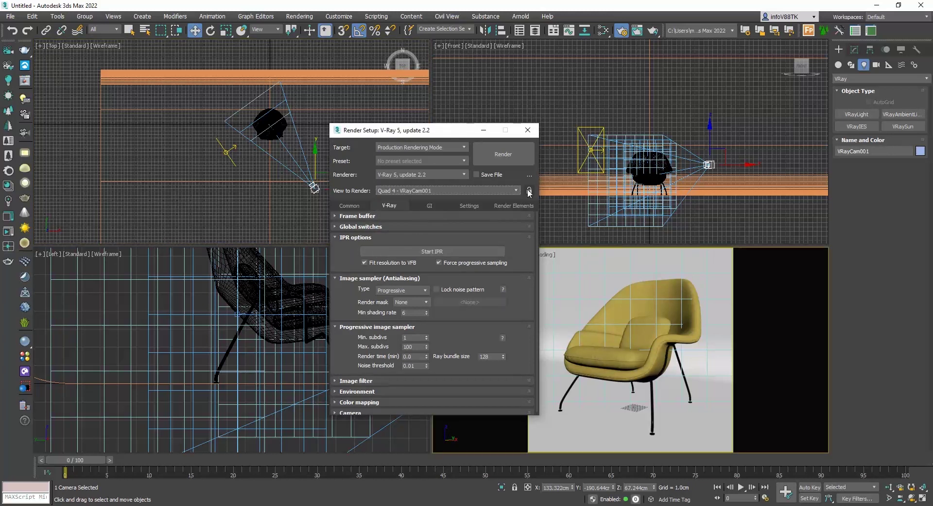
left_click(529, 191)
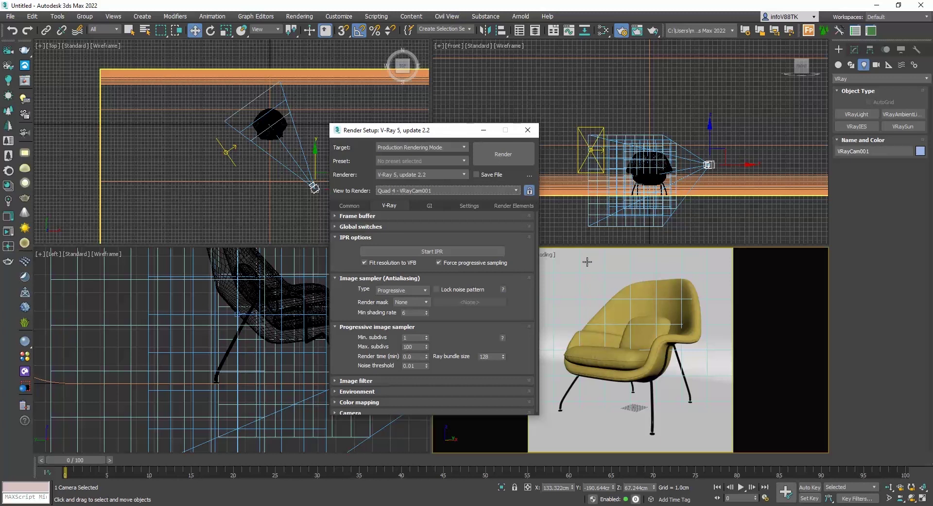
left_click(493, 253)
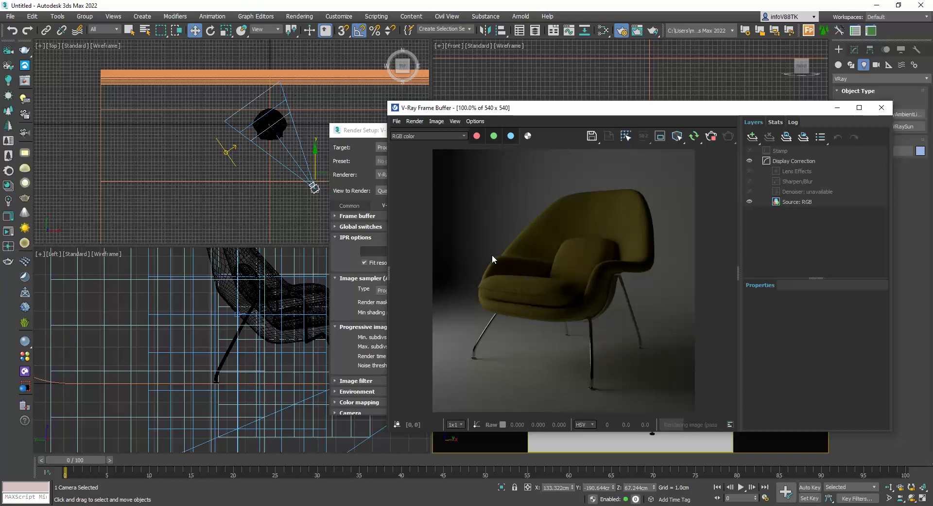
left_click_drag(681, 108, 565, 128)
- Try exposure values of 11, 10 and 9 on the V-Ray camera against the interactive render, and settle on 10
left_click(855, 49)
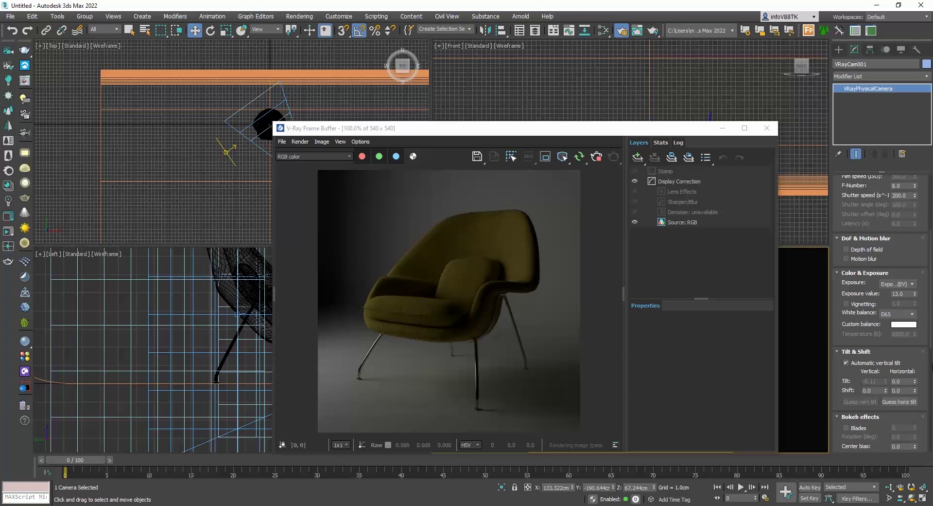
double_click(898, 293)
type("11")
key("Return")
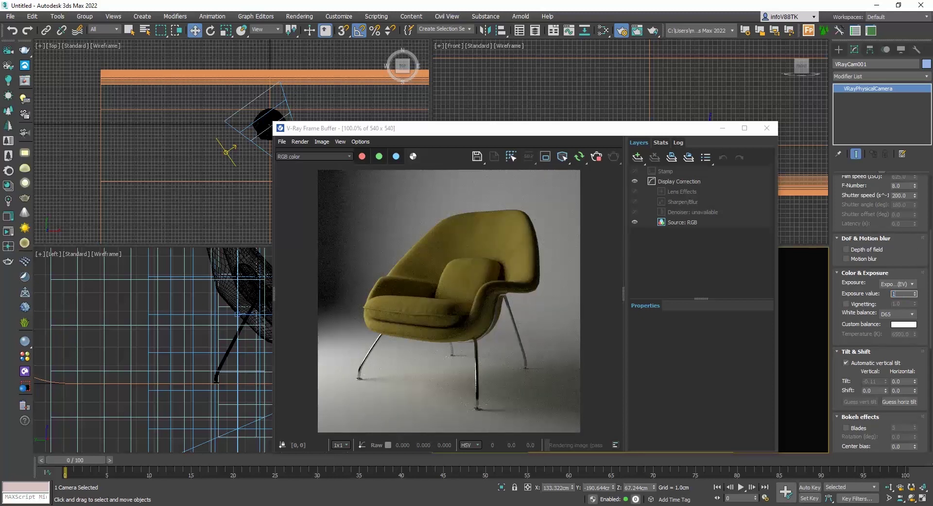
type("10")
key("Return")
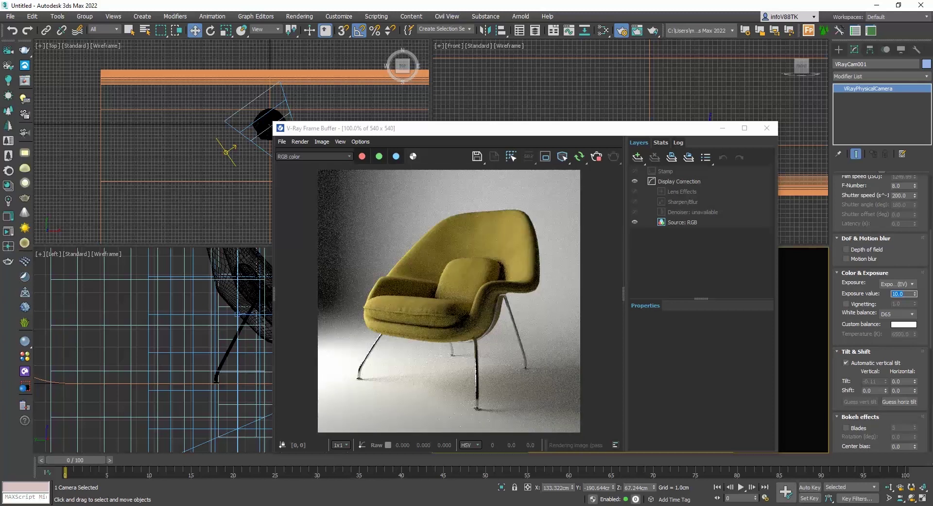
type("9")
key("Return")
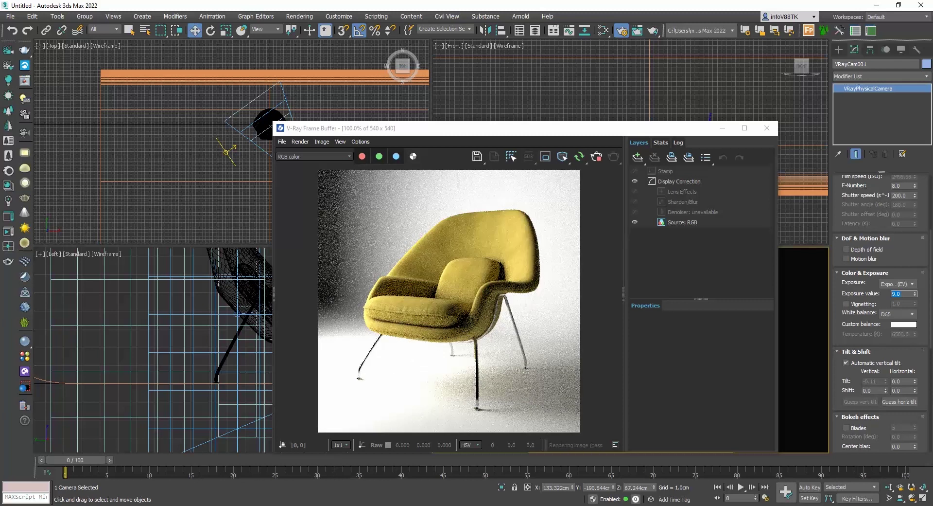
type("10")
key("Return")
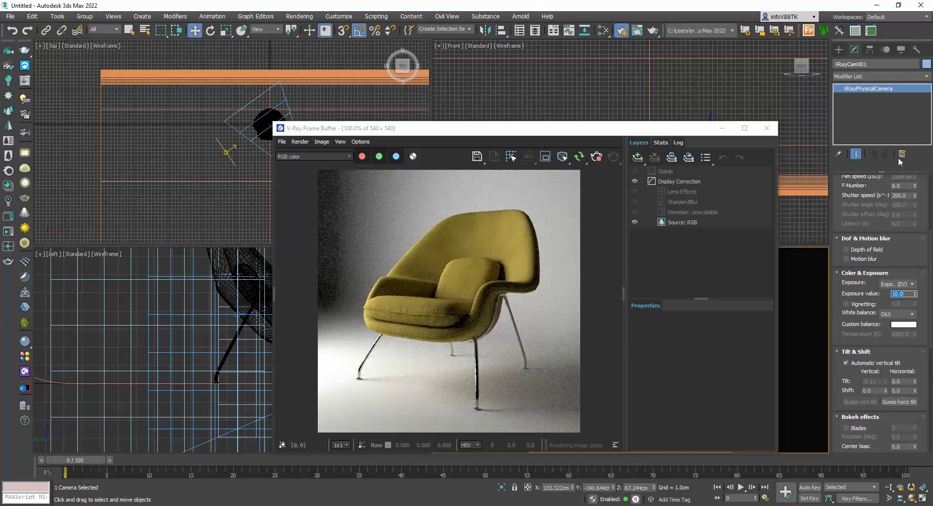
- Add the VRayLightMix and VRayDenoiser render elements to the render setup and restart the interactive render
left_click(766, 128)
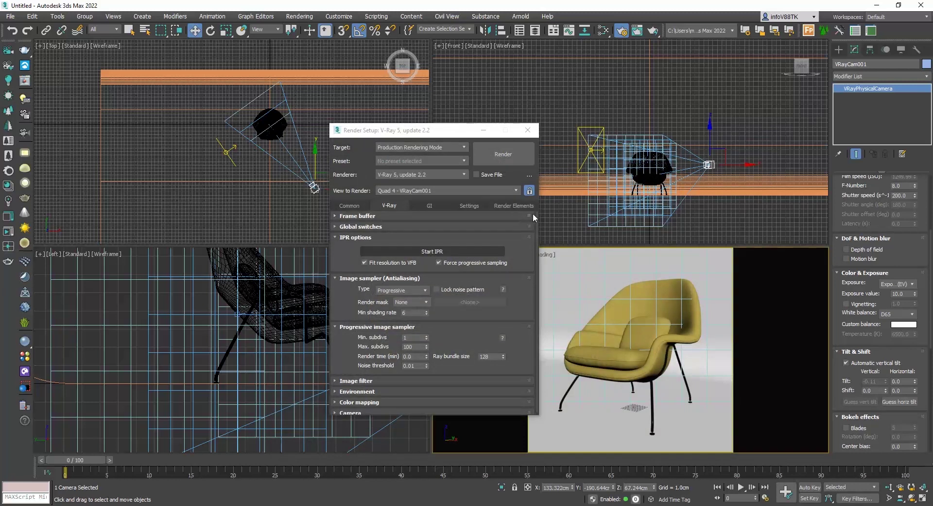
left_click(519, 205)
left_click(383, 239)
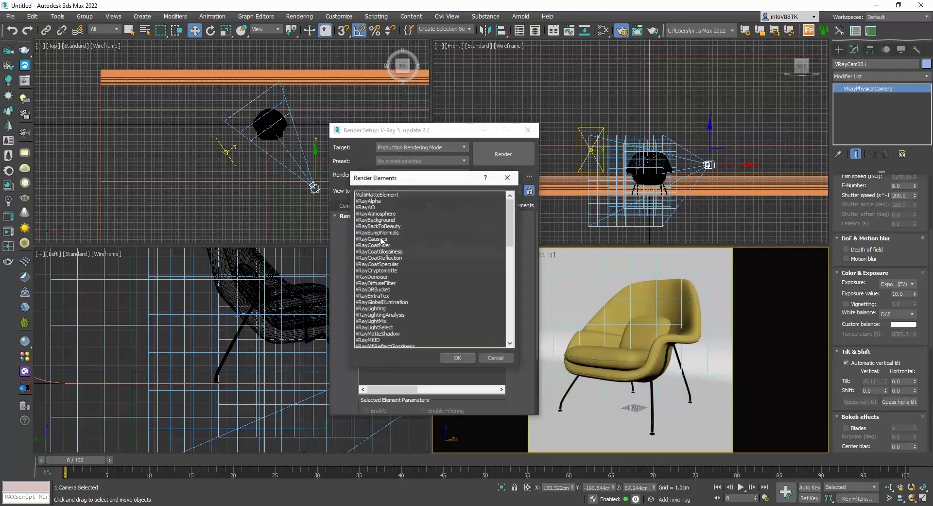
left_click(381, 321)
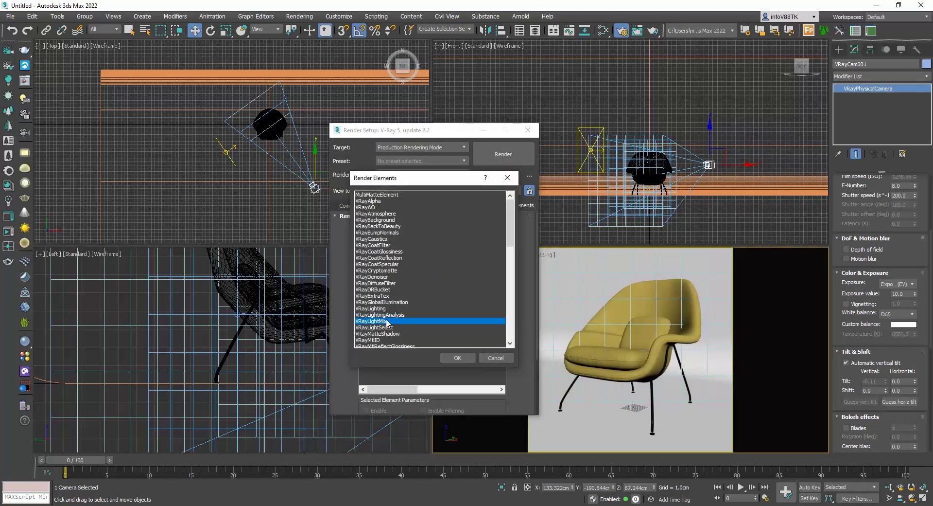
left_click(387, 277, "ctrl")
left_click(457, 359)
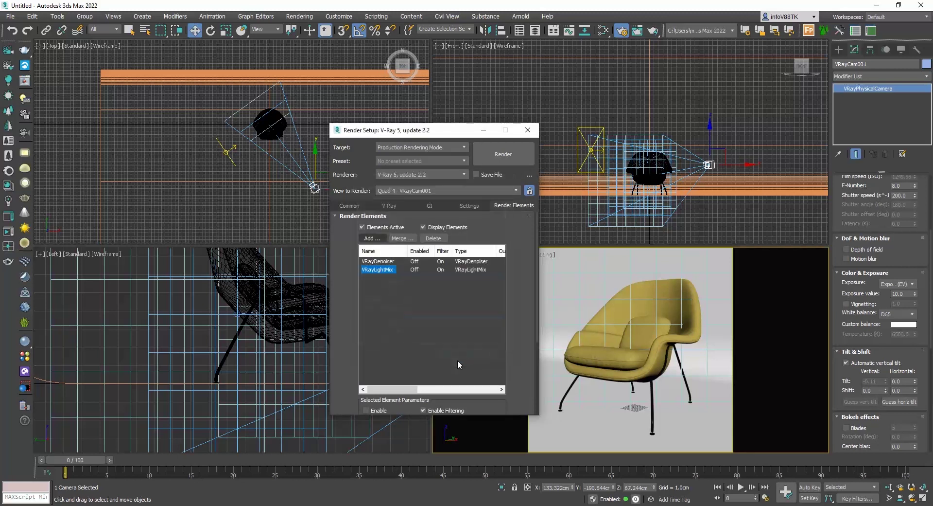
left_click(388, 206)
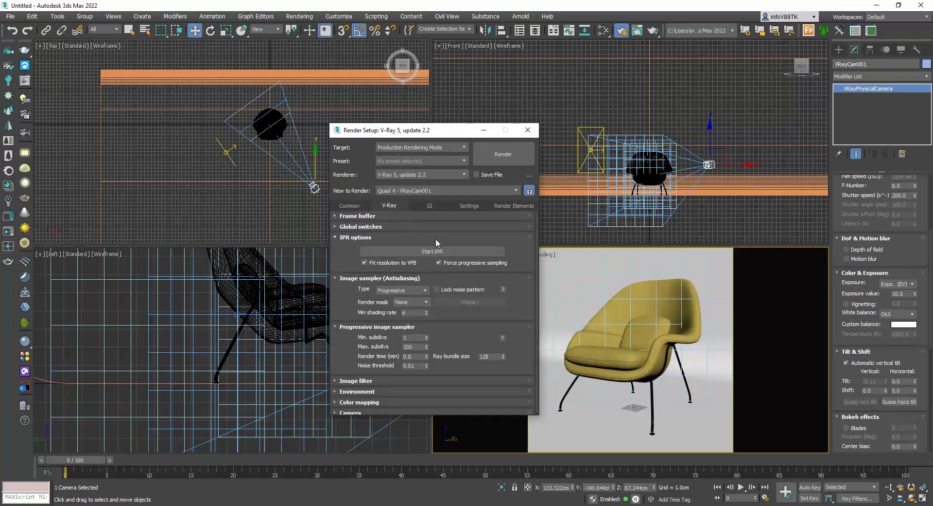
left_click(449, 250)
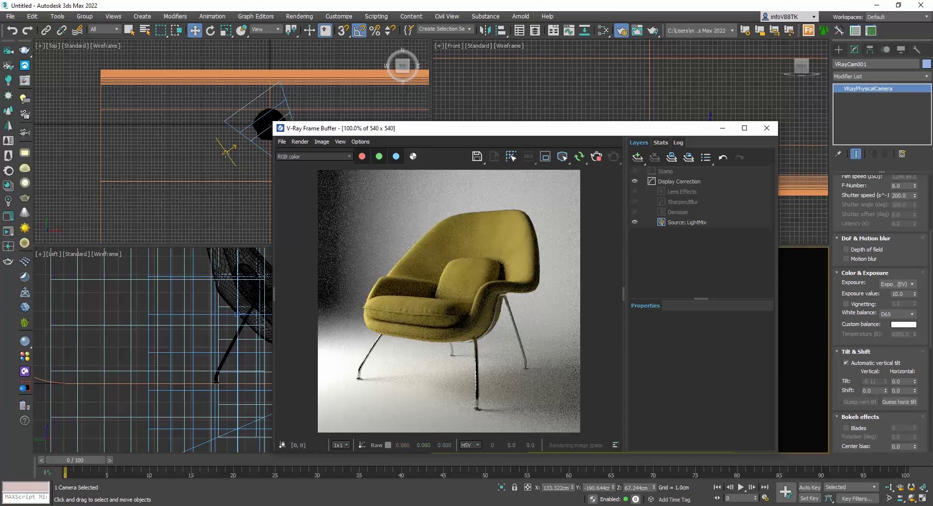
- Resize the plane light beside the chair to 10 by 10 cm and set its units to Luminous power (lm)
left_click(227, 152)
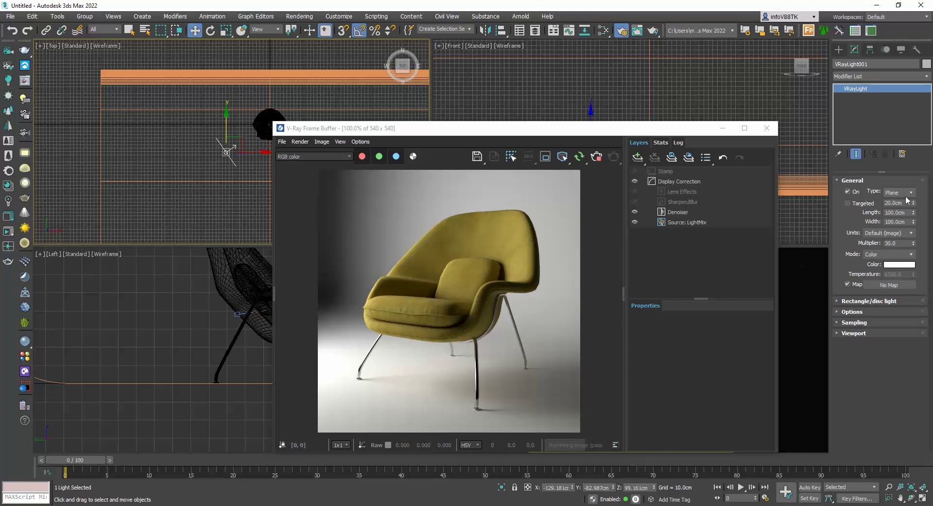
left_click(893, 213)
key("BackSpace")
key("Tab")
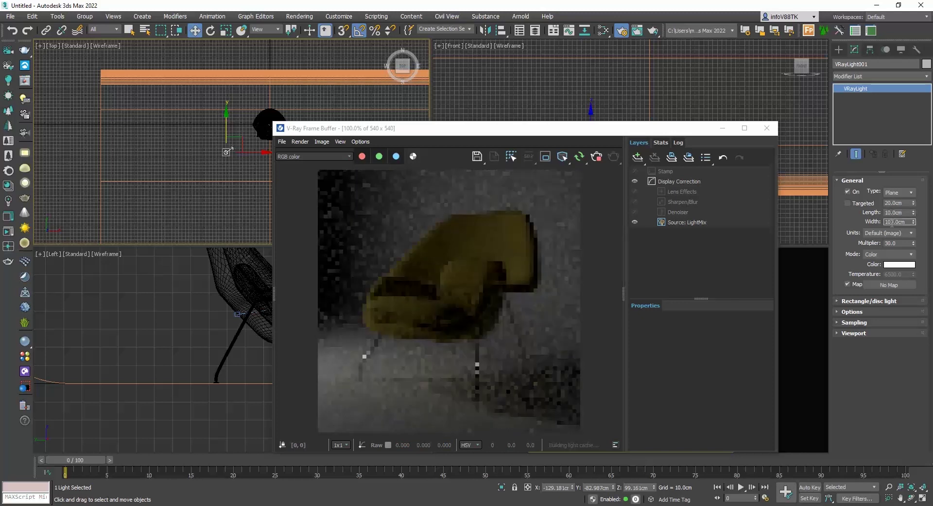
type("10")
key("Return")
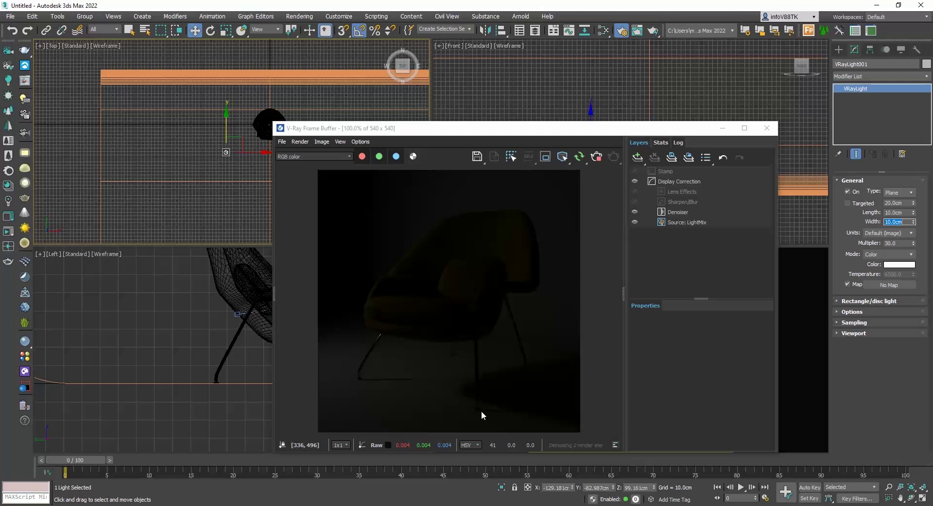
left_click(896, 235)
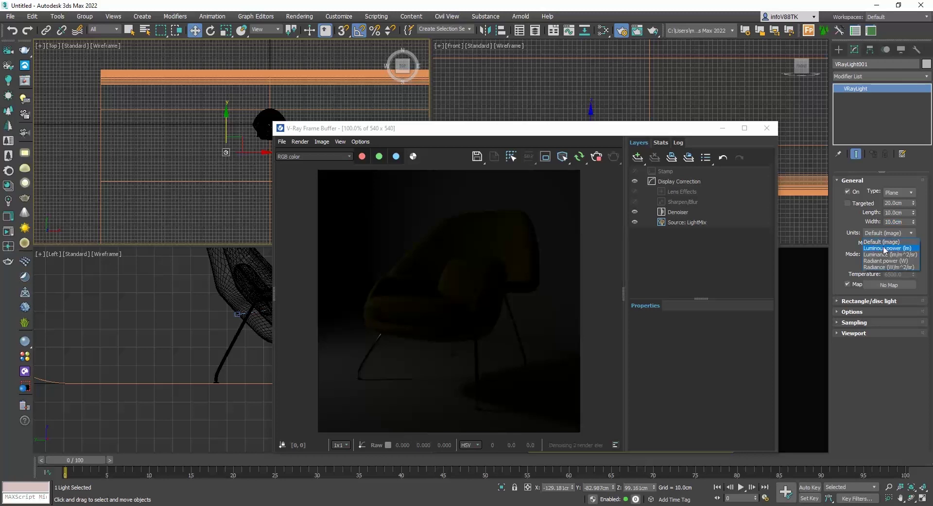
left_click(883, 249)
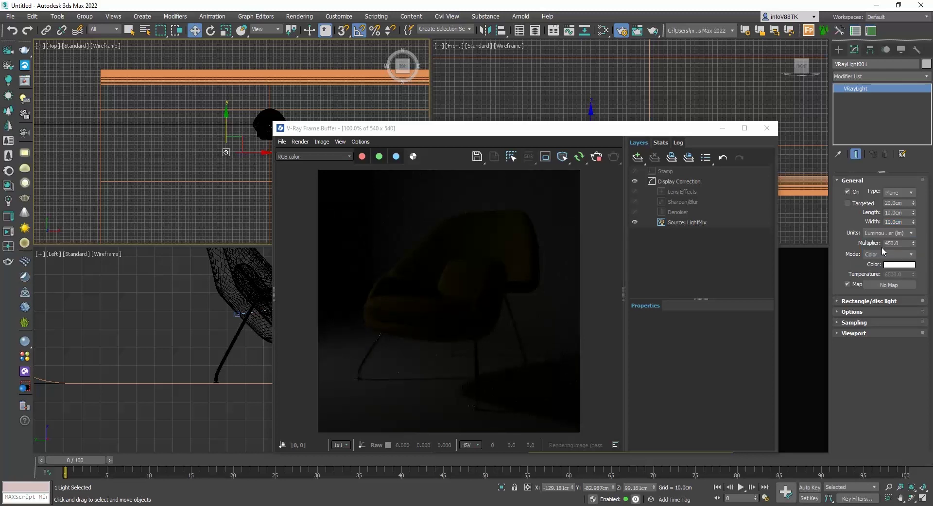
- Try the plane light at 100 by 100 cm under luminous power units and return it to 10 by 10 cm
left_click(888, 243)
left_click(888, 213)
type("0")
left_click(889, 222)
type("0")
key("Return")
left_click(893, 212)
key("BackSpace")
key("Return")
- Try multipliers of 2050, 20050 and 40050 on the plane light against the interactive render, and settle on 50050
double_click(889, 243)
type("2050")
key("Return")
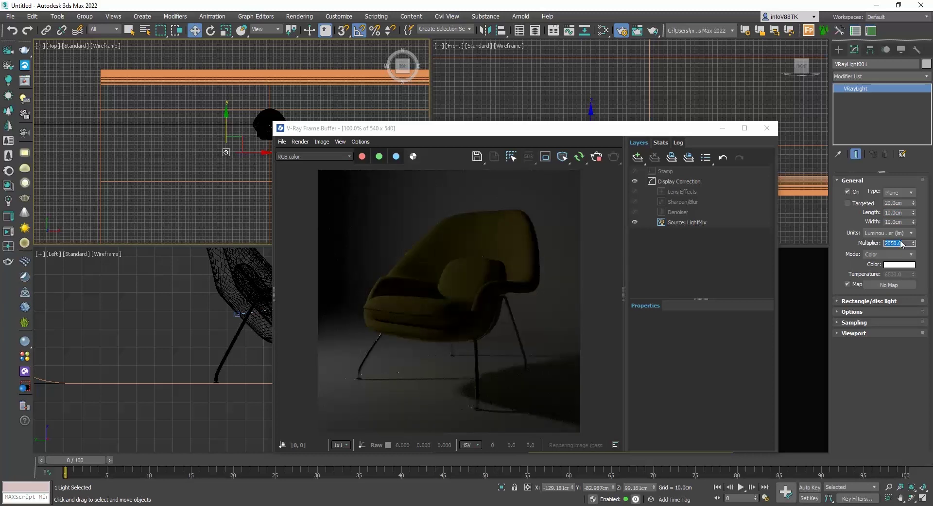
type("20250")
key("Return")
type("20050")
key("Return")
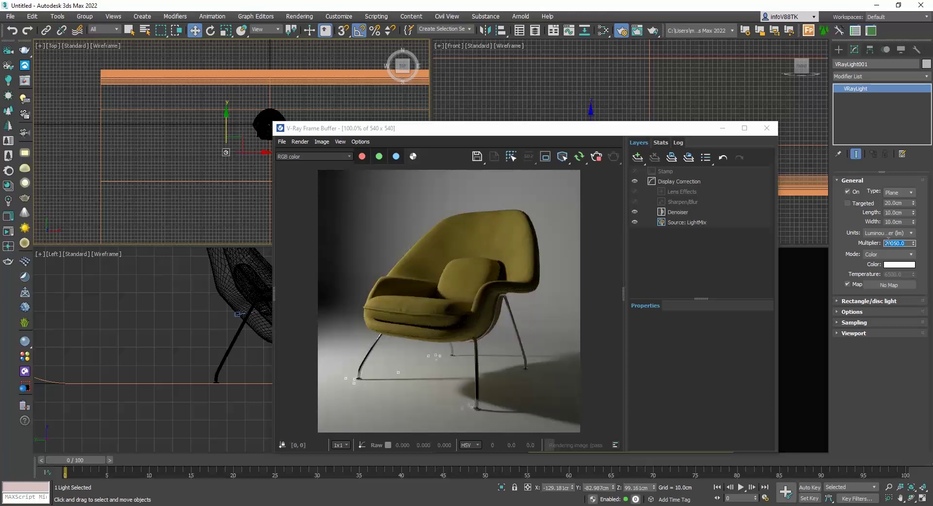
type("40050")
key("Return")
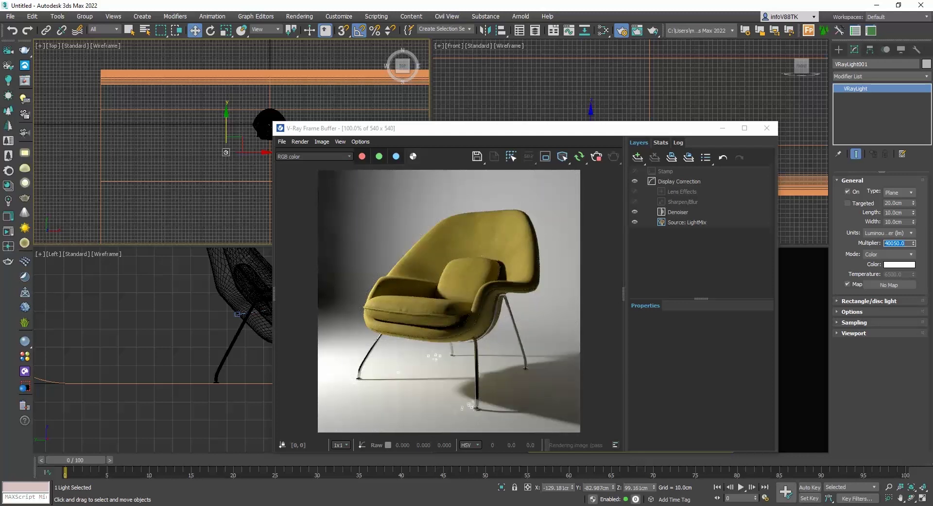
type("50050")
key("Return")
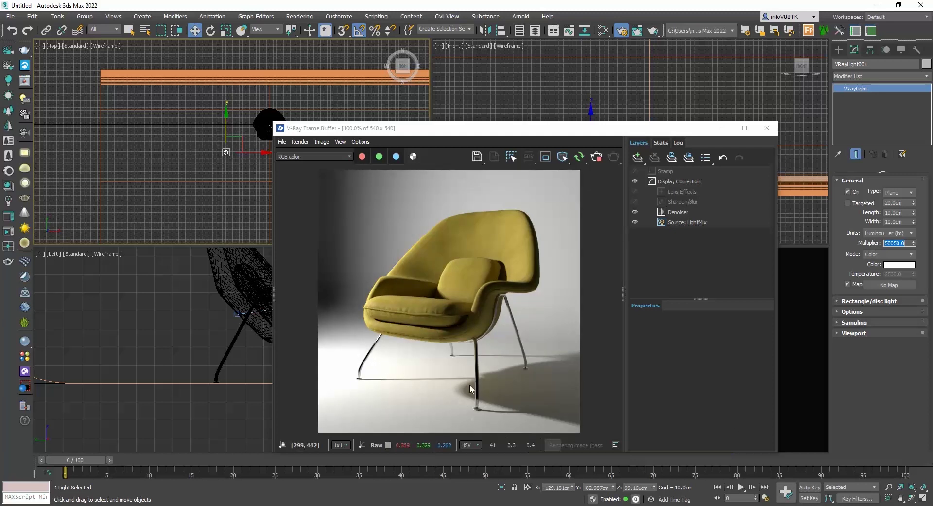
- Try the plane light at 100 by 100 cm and at 30 by 30 cm to compare shadow softness in the interactive render
left_click(889, 213)
type("0")
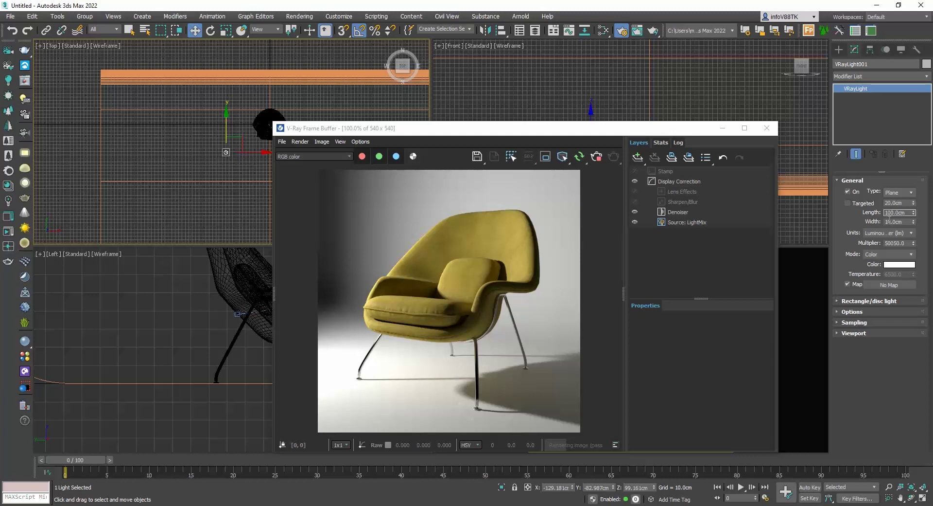
key("Tab")
type("100")
key("Return")
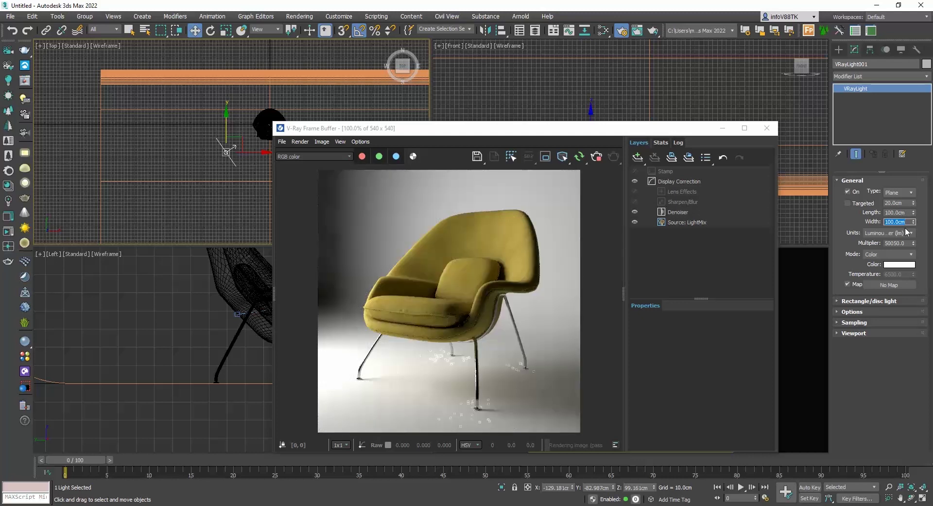
left_click_drag(893, 212, 876, 216)
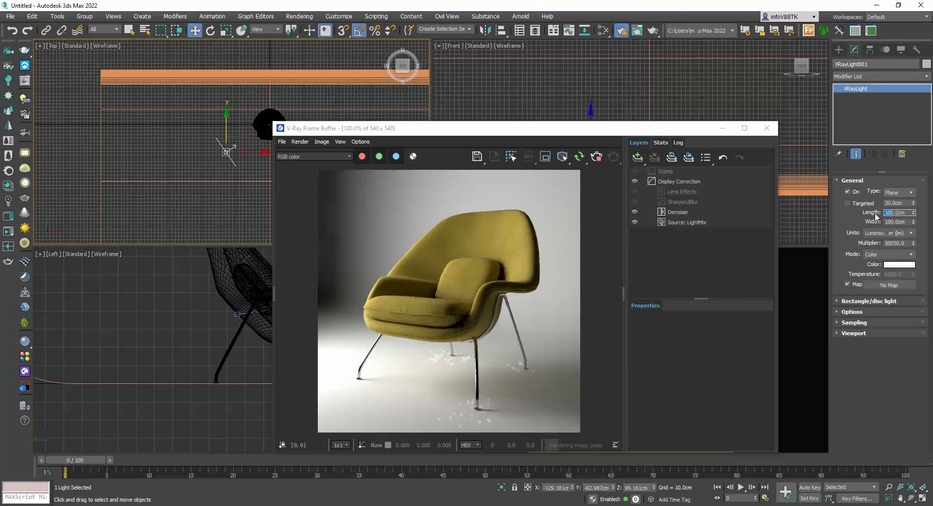
type("30")
key("Tab")
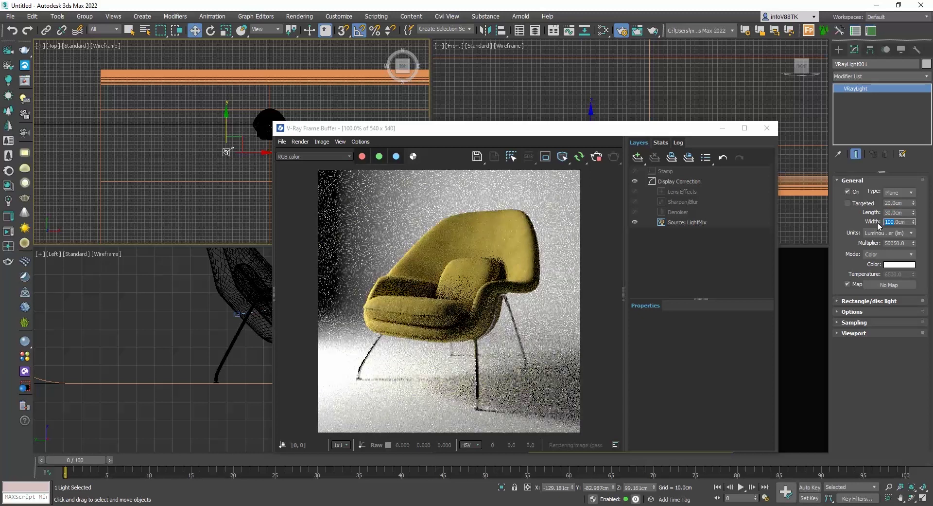
type("30")
key("Return")
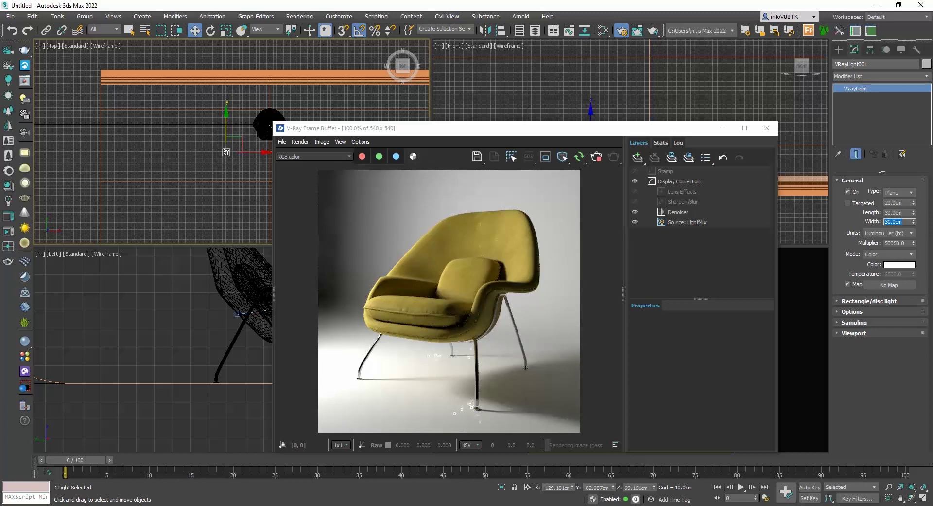
- Set the plane light's length and width to 20 cm
double_click(897, 212)
type("20")
key("Tab")
type("20")
key("Return")
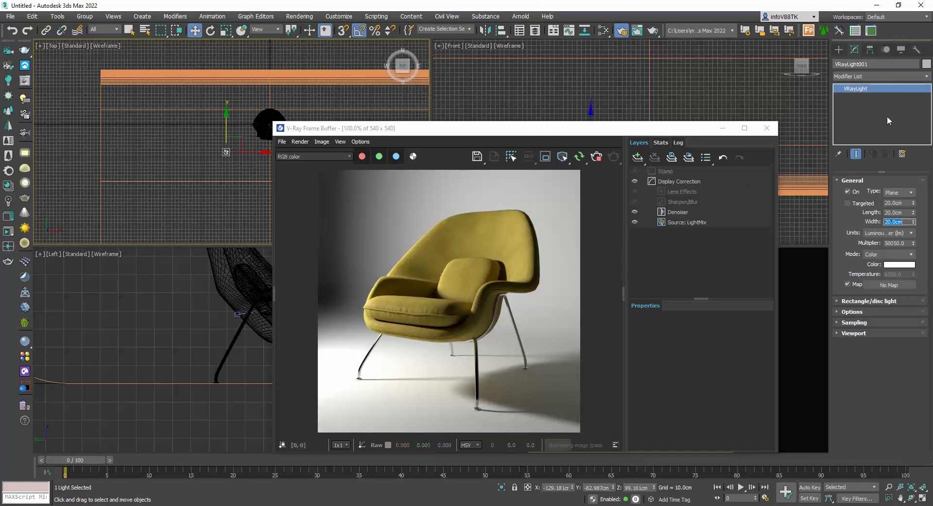
- Rename the plane light as Main Light
left_click(875, 64)
type("M")
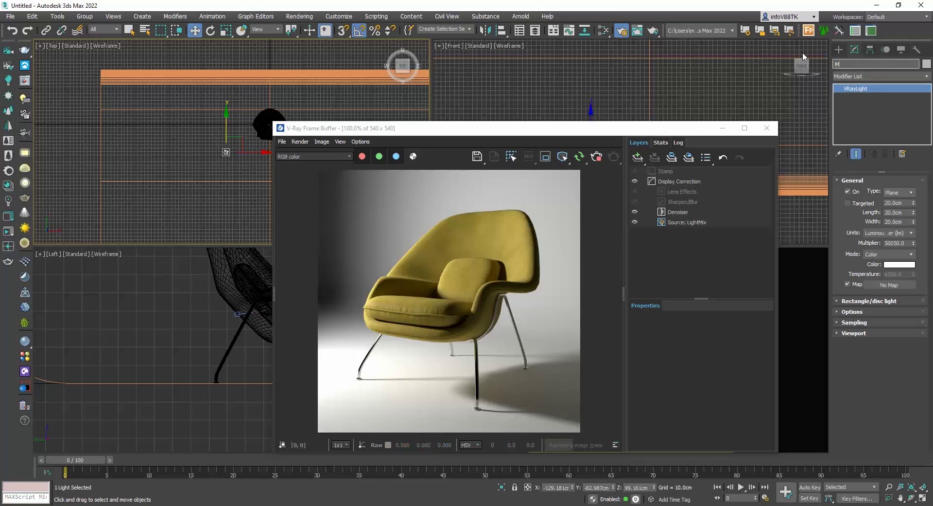
type("ain Light")
key("Return")
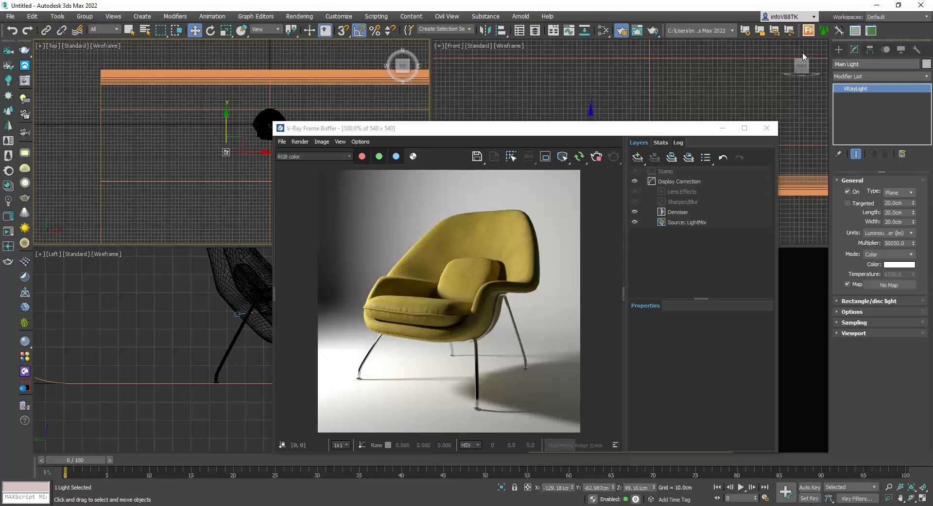
- With the frame buffer clear of the top view, copy Main Light along X to the chair's opposite side and name the copy Fill Light
left_click_drag(497, 138, 531, 223)
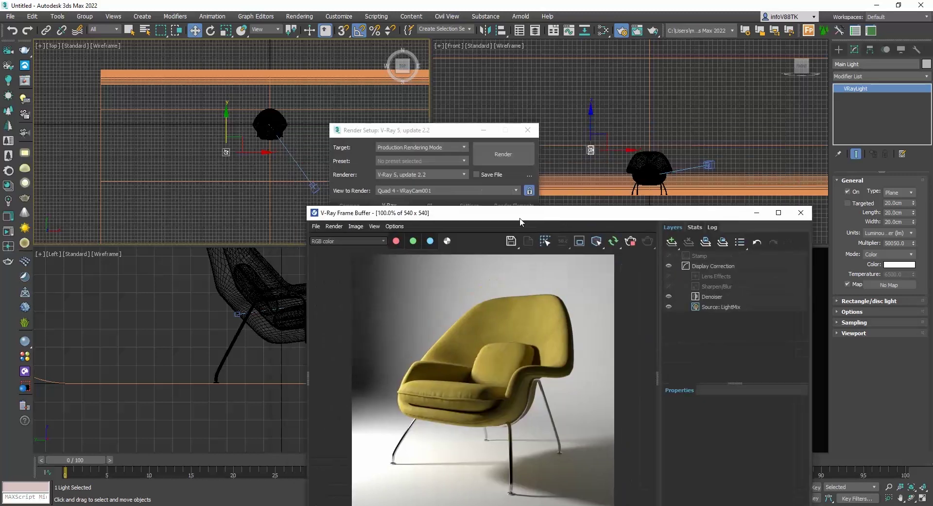
scroll(288, 148, "up", 2)
left_click_drag(227, 152, 352, 165, "shift")
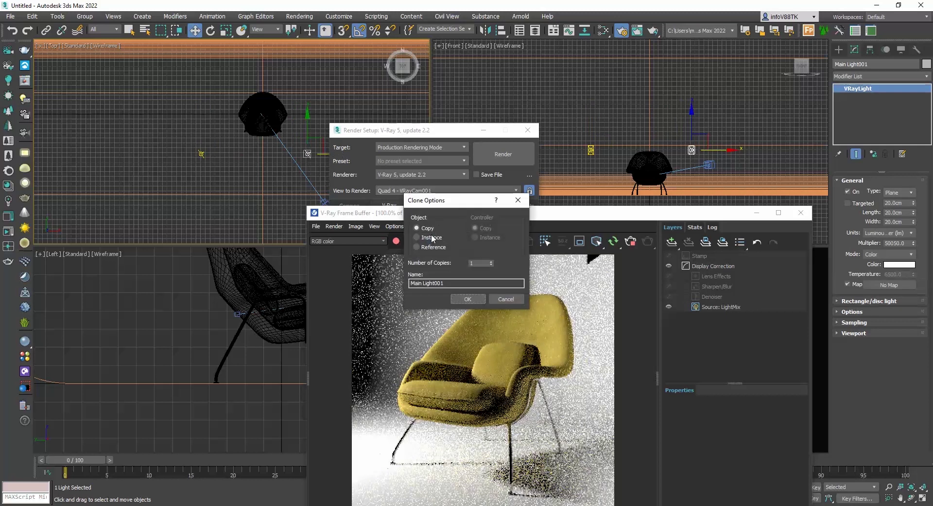
type("Fil")
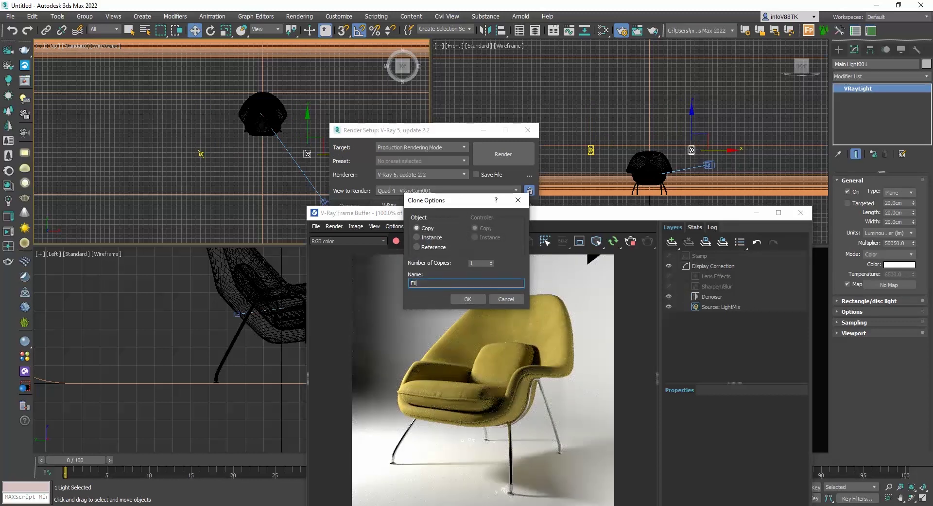
type("l Light")
key("Return")
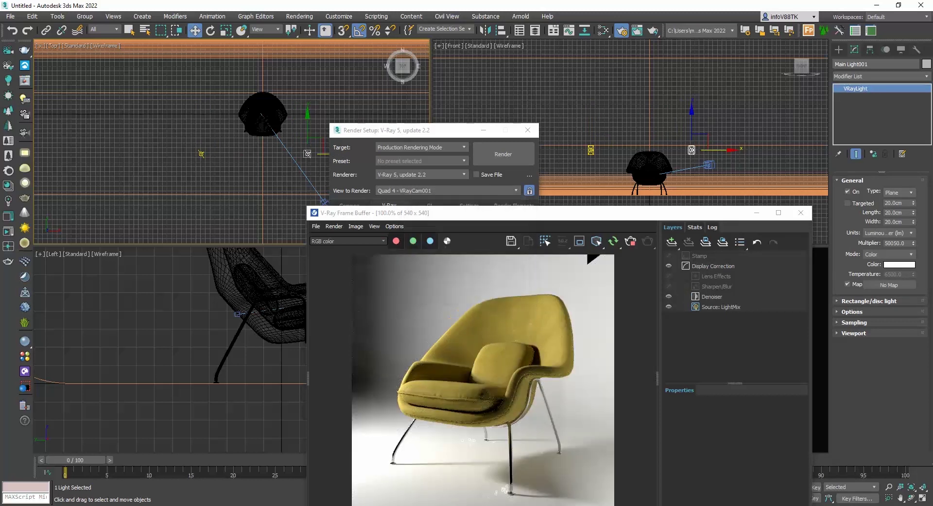
- Mirror Fill Light on the X axis without cloning and move it closer to the chair, to about X 67.7 cm
left_click(486, 30)
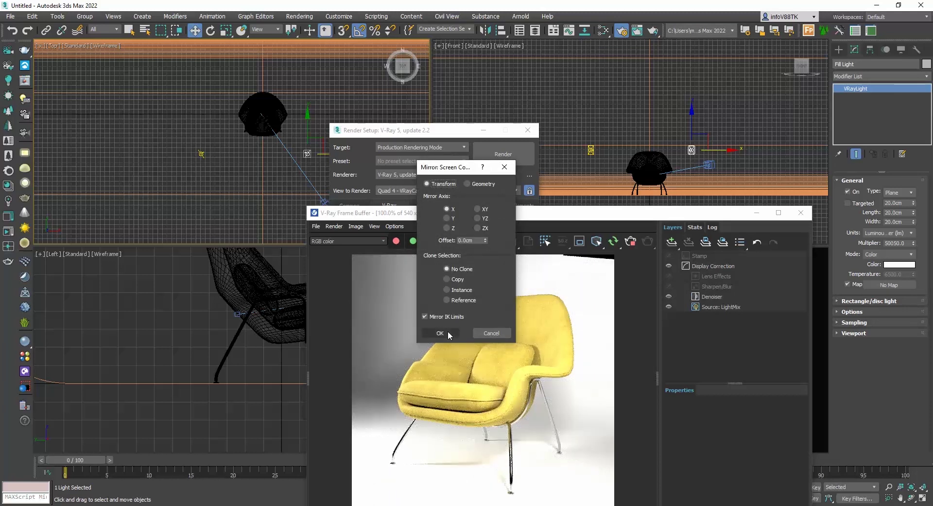
left_click(447, 332)
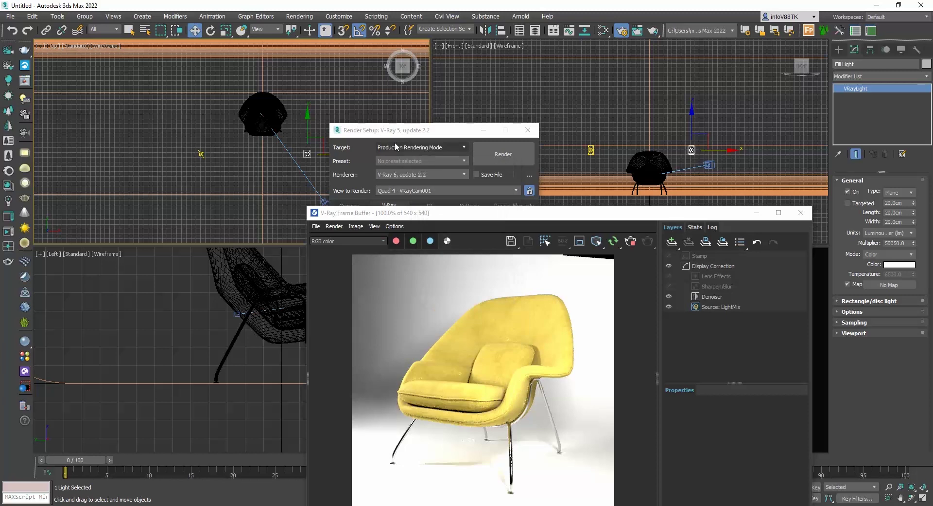
left_click_drag(389, 130, 428, 128)
left_click_drag(348, 154, 335, 155)
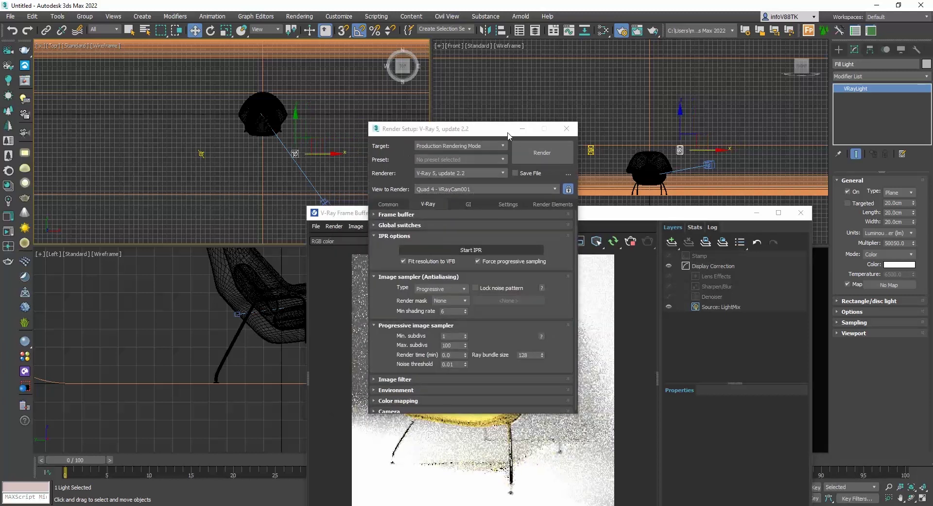
left_click_drag(483, 133, 256, 304)
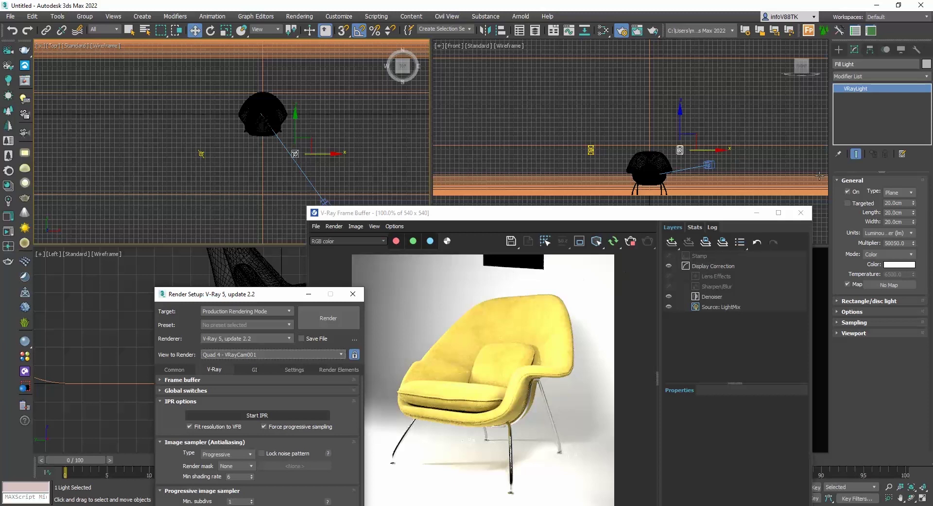
- Make Fill Light invisible to the camera and show the LightMix source properties in full in the frame buffer
left_click(853, 311)
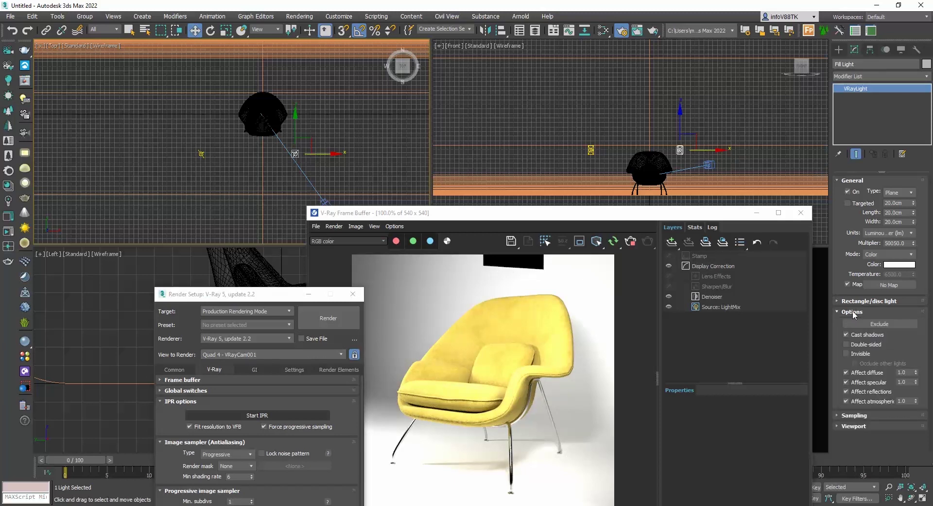
left_click(846, 353)
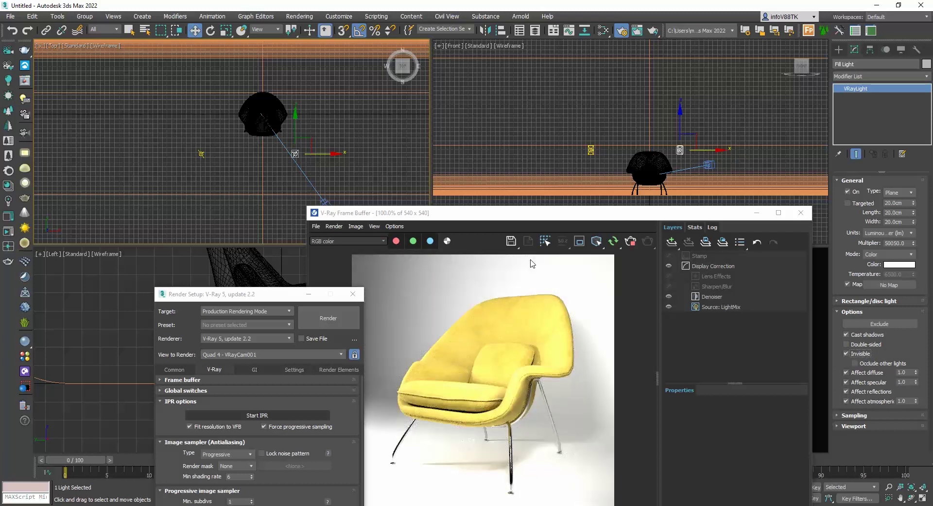
left_click(714, 304)
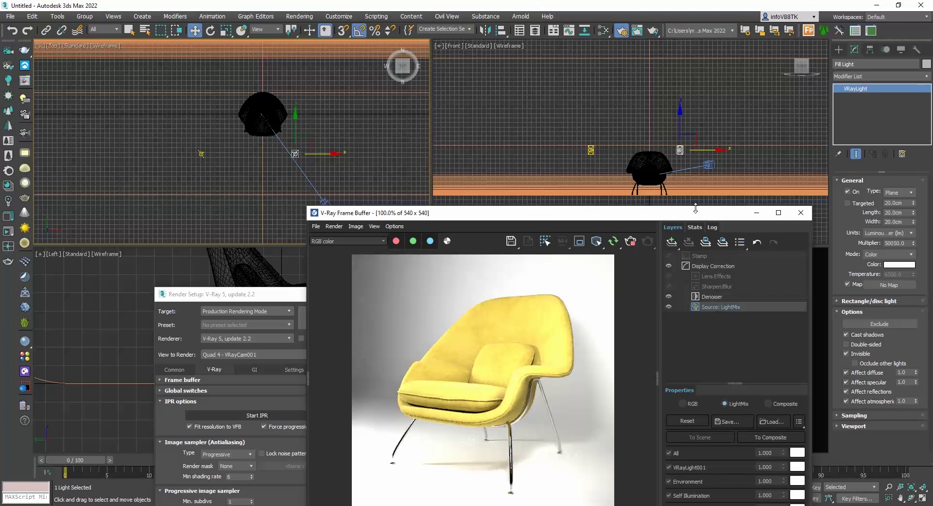
left_click_drag(694, 218, 724, 79)
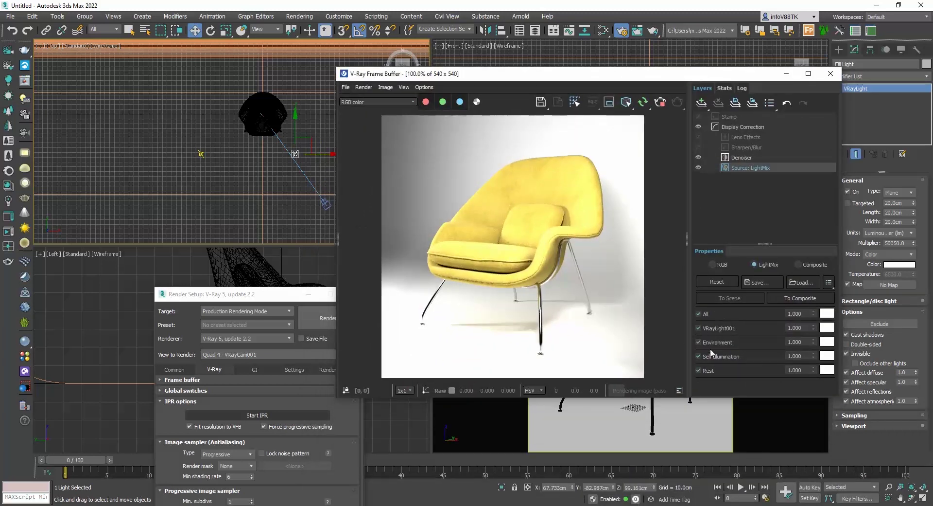
- Restart the interactive render so LightMix lists the renamed lights, and disable Main Light in the mix to isolate Fill Light
left_click(660, 102)
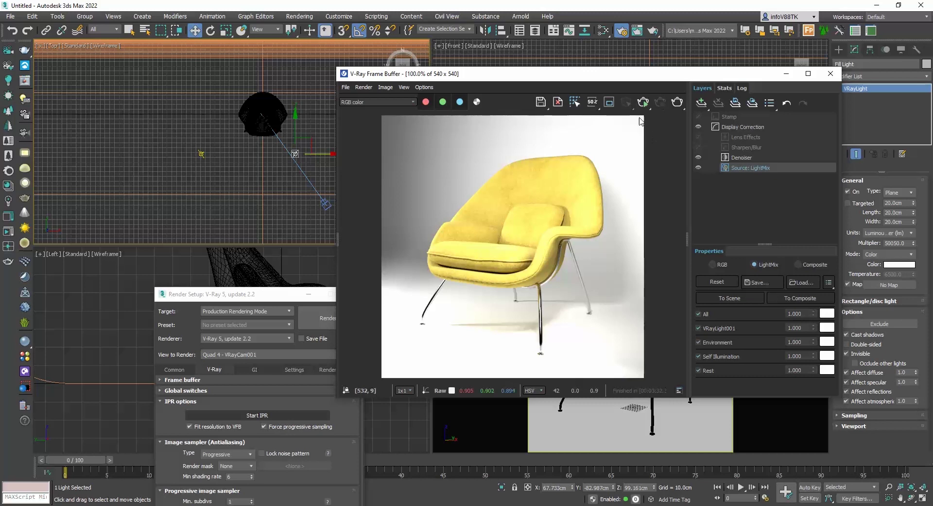
left_click(644, 102)
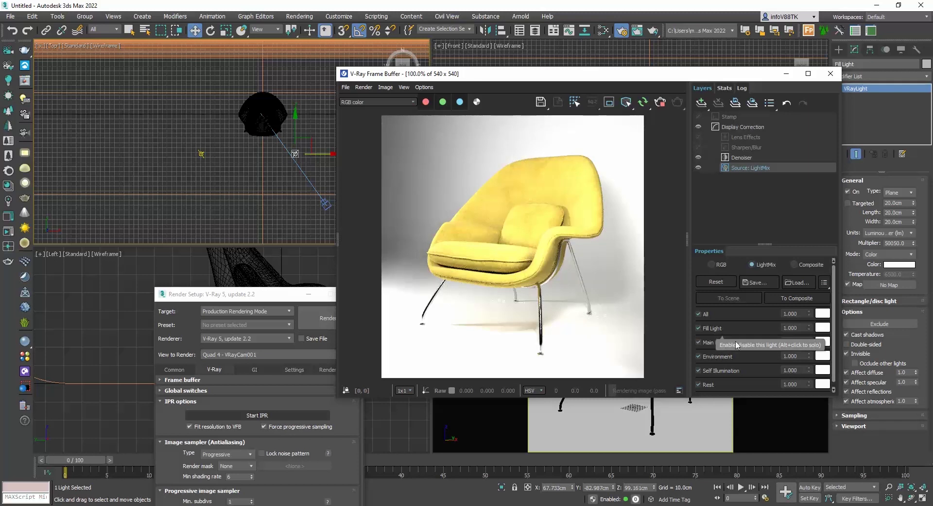
left_click(698, 342)
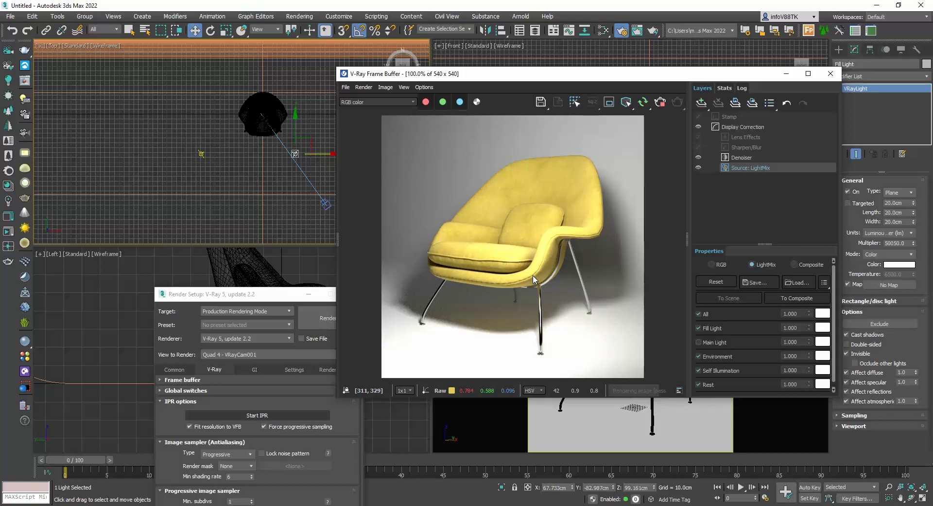
- Set Fill Light's length and width to 100 cm and its multiplier to 5050
left_click(880, 212)
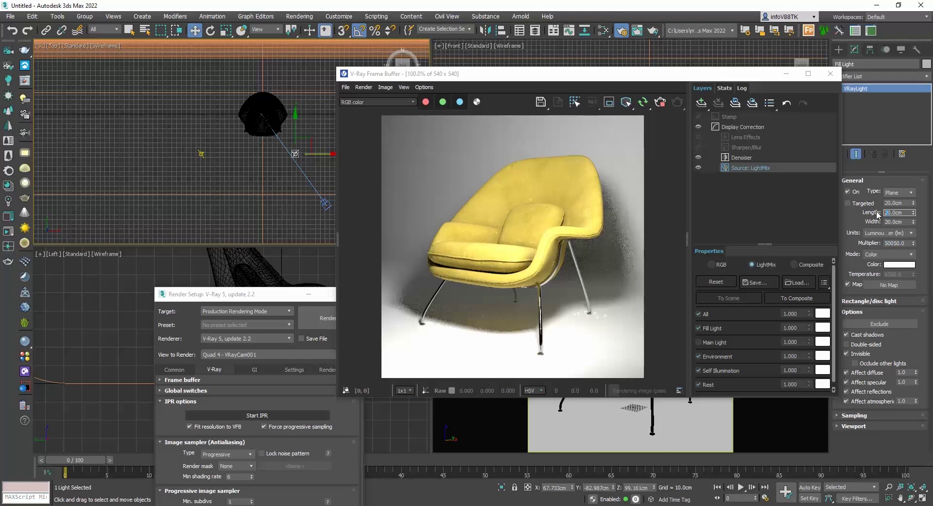
type("100")
key("Tab")
type("13")
key("Return")
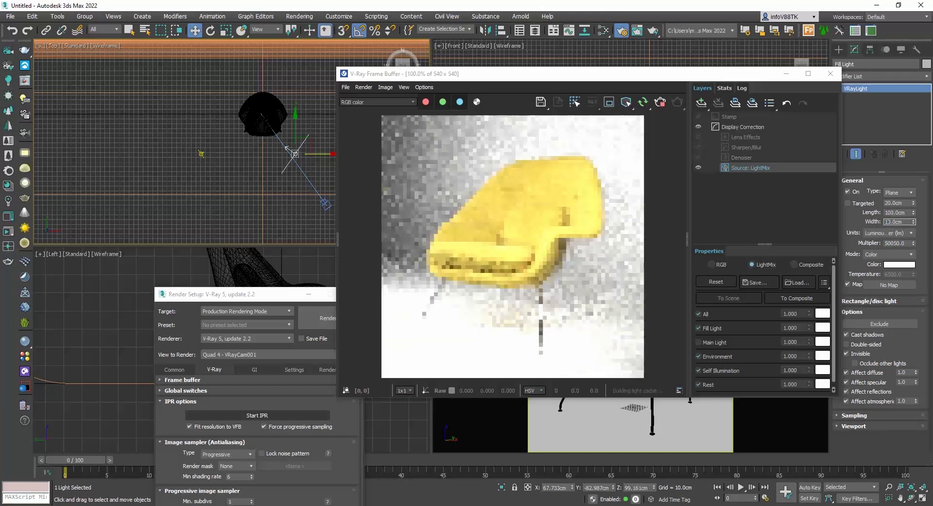
type("100")
key("Return")
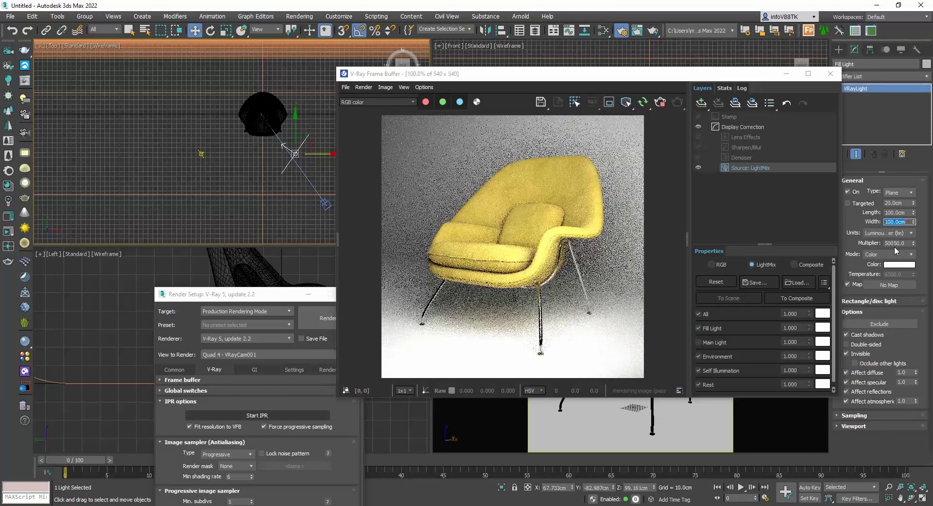
left_click(893, 243)
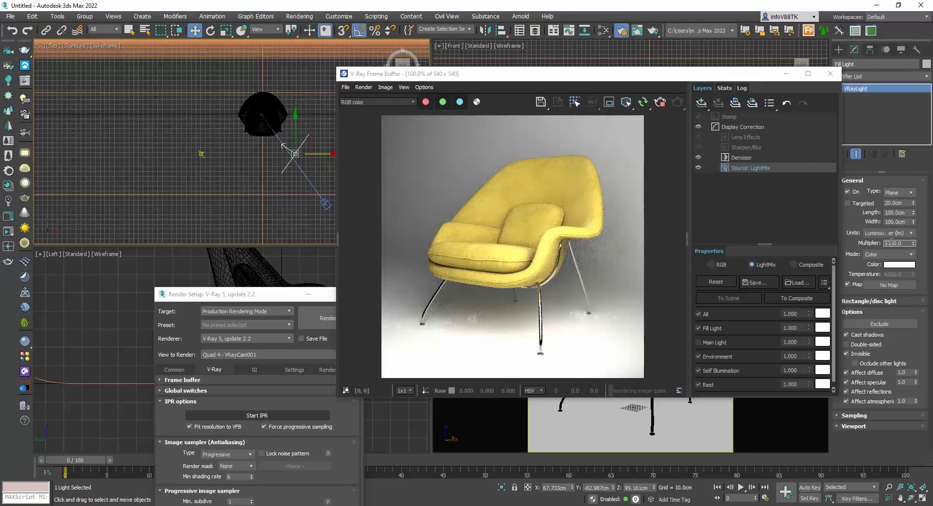
key("Return")
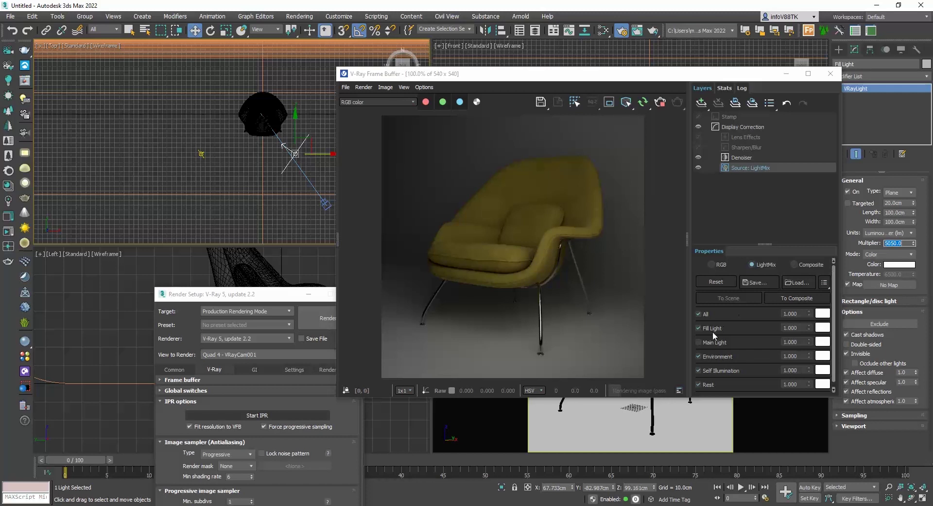
- Re-enable Main Light in LightMix and toggle Fill Light off and on to compare its effect, leaving it enabled
left_click(699, 342)
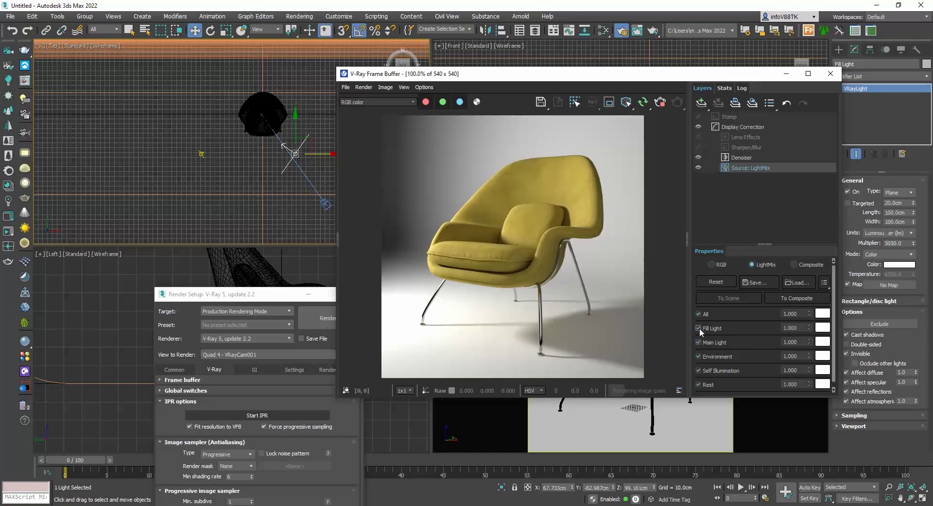
left_click(699, 327)
left_click(699, 327)
left_click(698, 328)
left_click(699, 328)
left_click(699, 328)
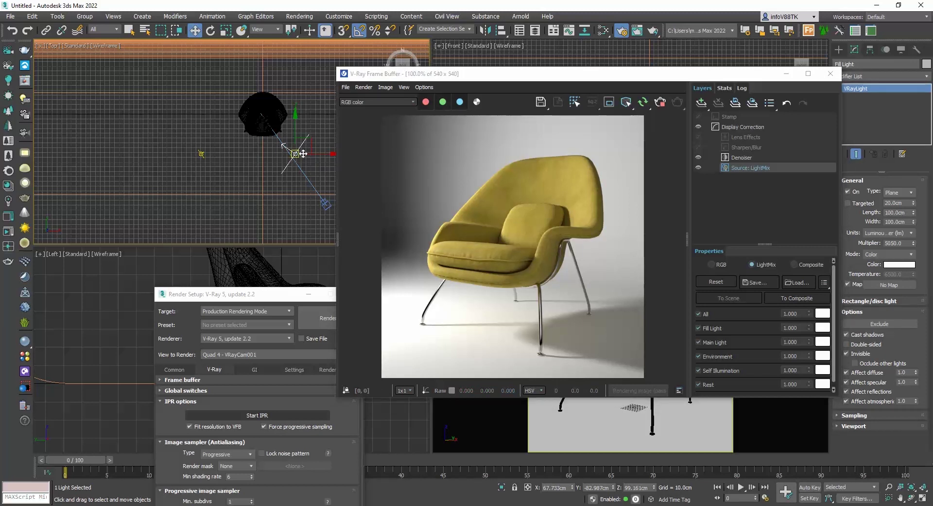
- Clone Fill Light as an independent copy behind the chair in the top view and name it Backdrop Light
left_click_drag(314, 145, 231, 90, "shift")
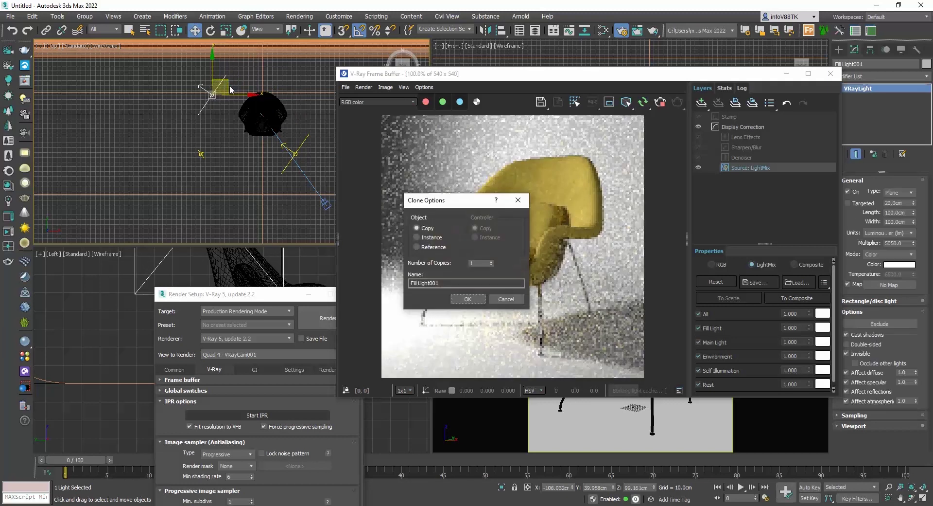
left_click(421, 282)
key("ctrl+a")
key("BackSpace")
type("D")
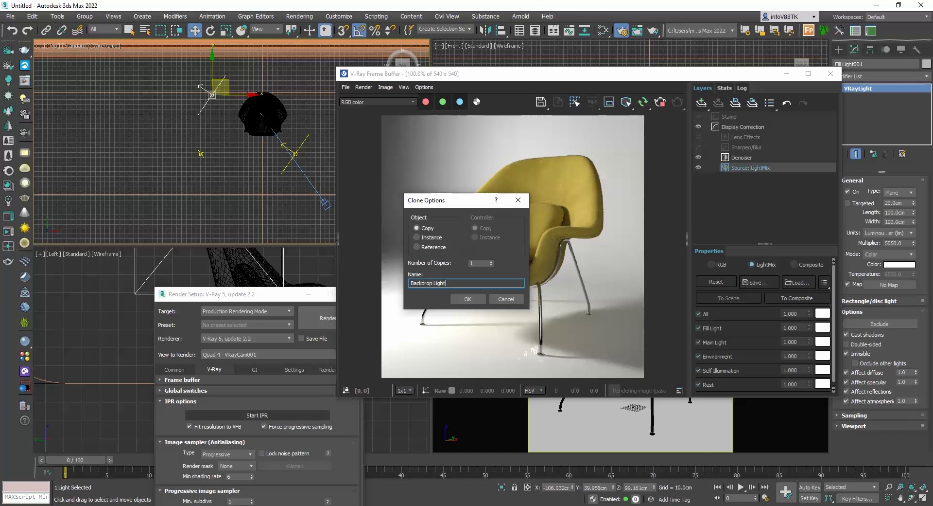
key("Return")
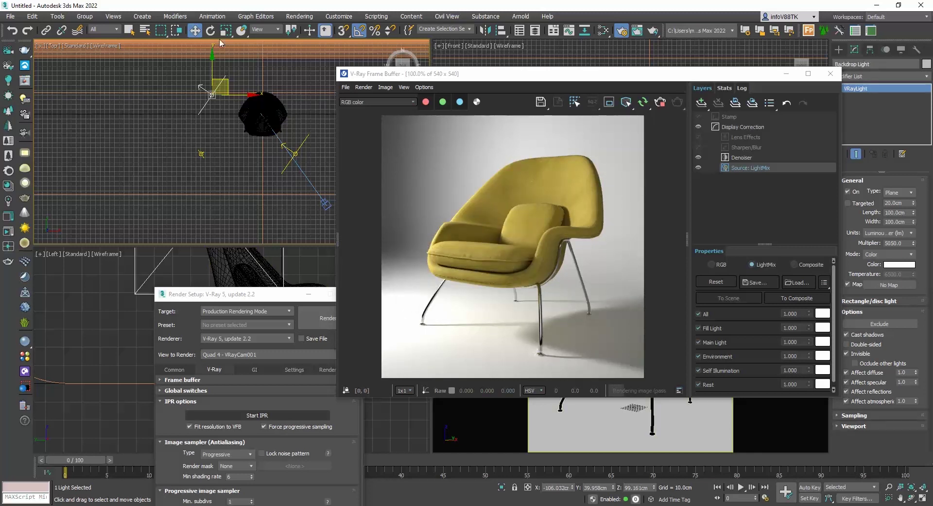
- Rotate Backdrop Light to face the backdrop and move it to about X -192.3 cm, Y -107.5 cm
left_click(210, 30)
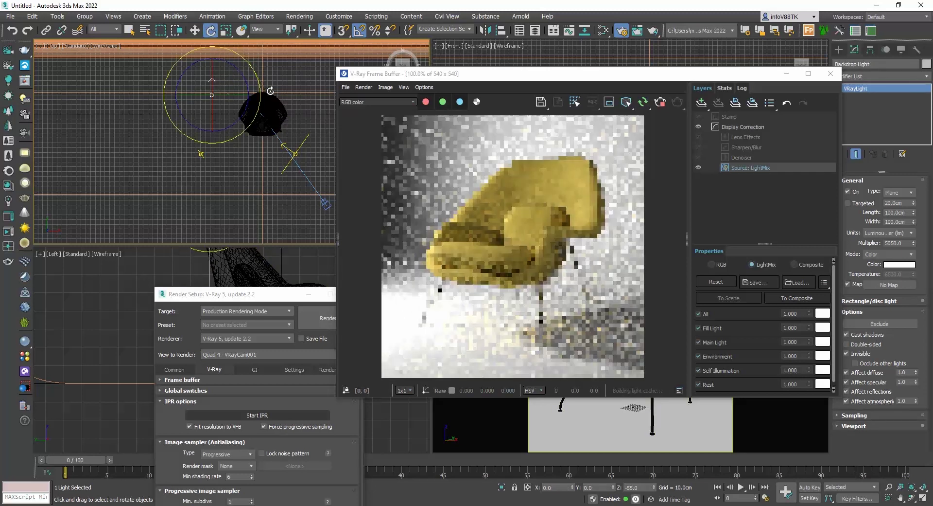
left_click_drag(270, 91, 186, 150)
left_click(199, 32)
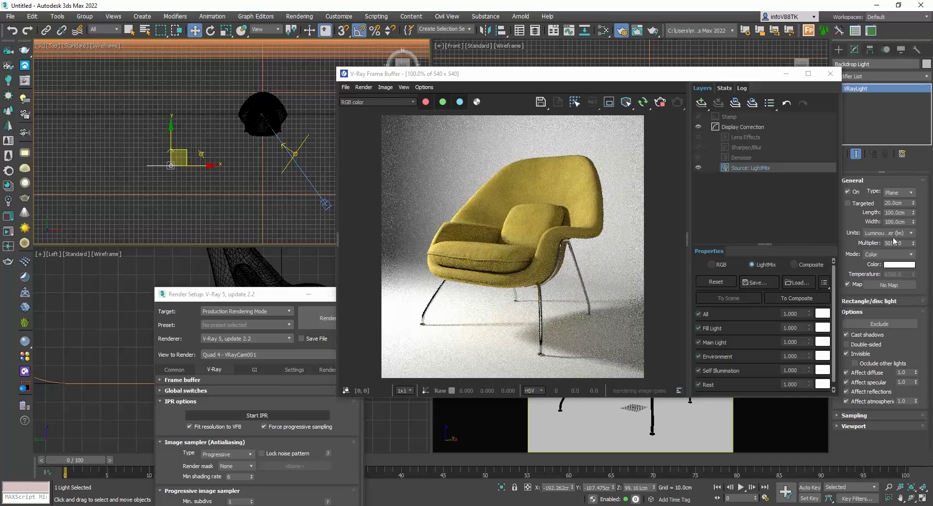
- Set Backdrop Light's multiplier to 15050 and move it along X to about -221.5 cm
left_click_drag(905, 243, 873, 244)
type("15050")
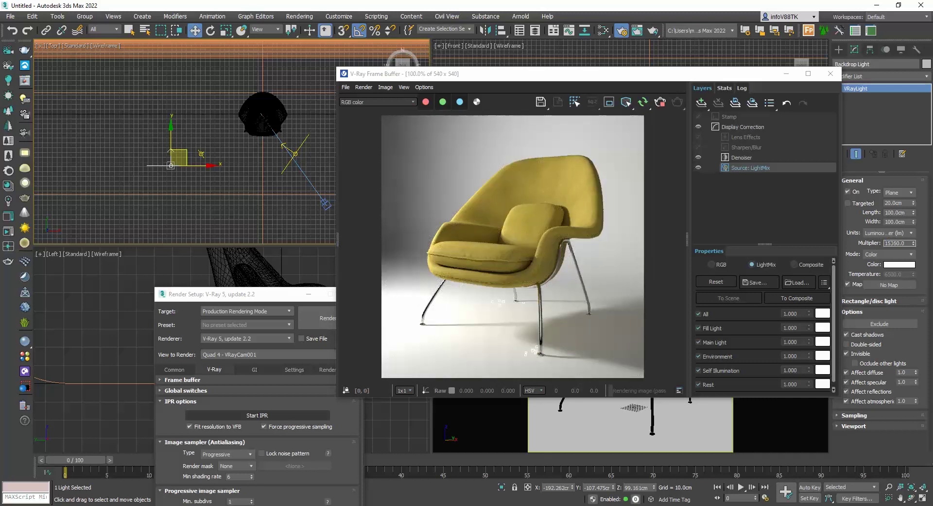
key("Return")
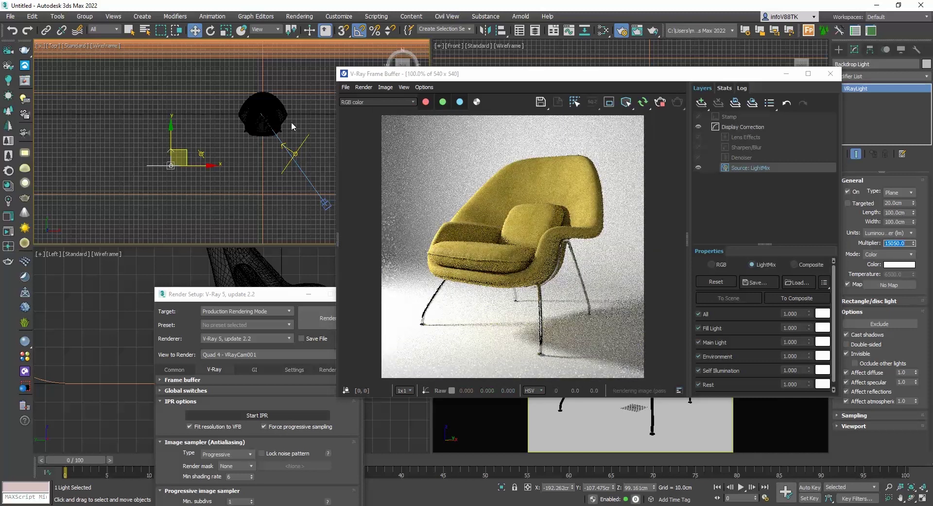
left_click_drag(208, 166, 194, 166)
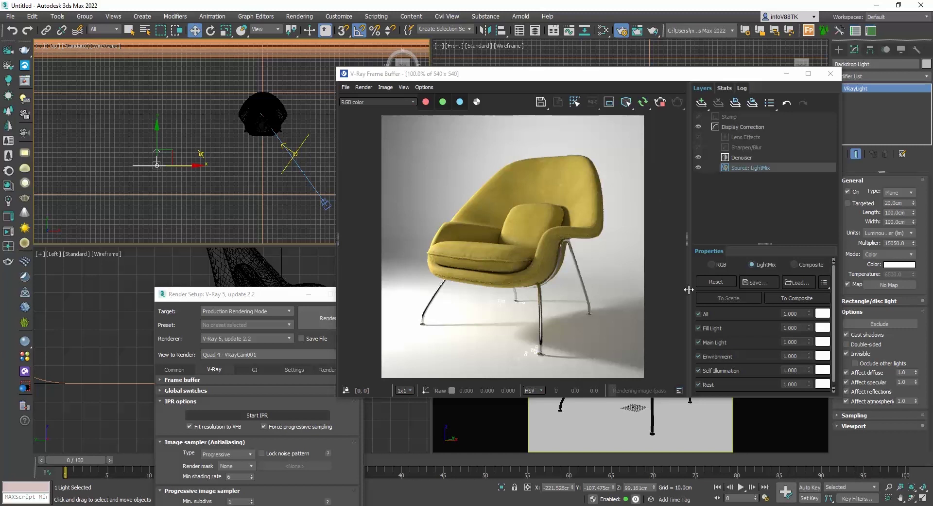
- Restart the interactive render to add Backdrop Light to LightMix, and toggle the light off and on to compare its effect
left_click(661, 103)
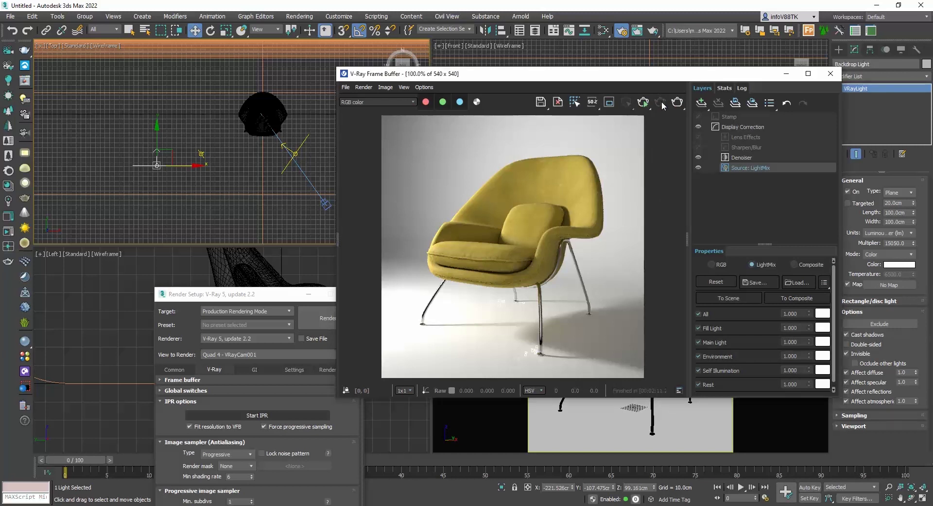
left_click(645, 103)
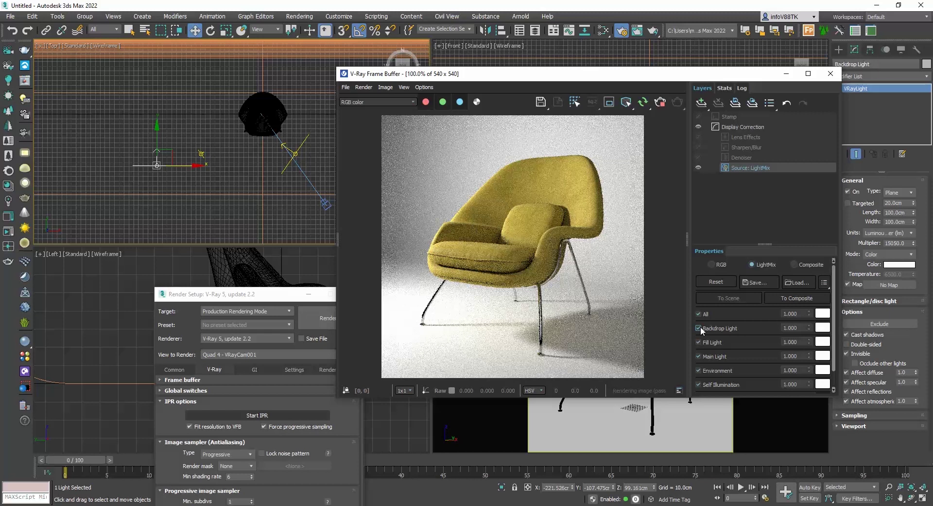
left_click(700, 328)
left_click(699, 328)
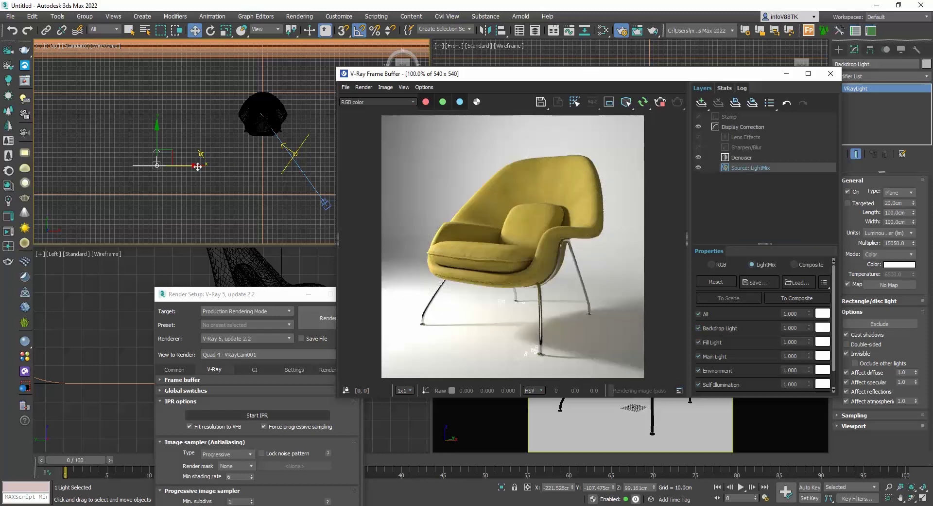
- Move Backdrop Light to about X -243.6 cm, clear the frame buffer off the front view, and raise the light to about Z 134.6 cm
left_click_drag(197, 165, 186, 167)
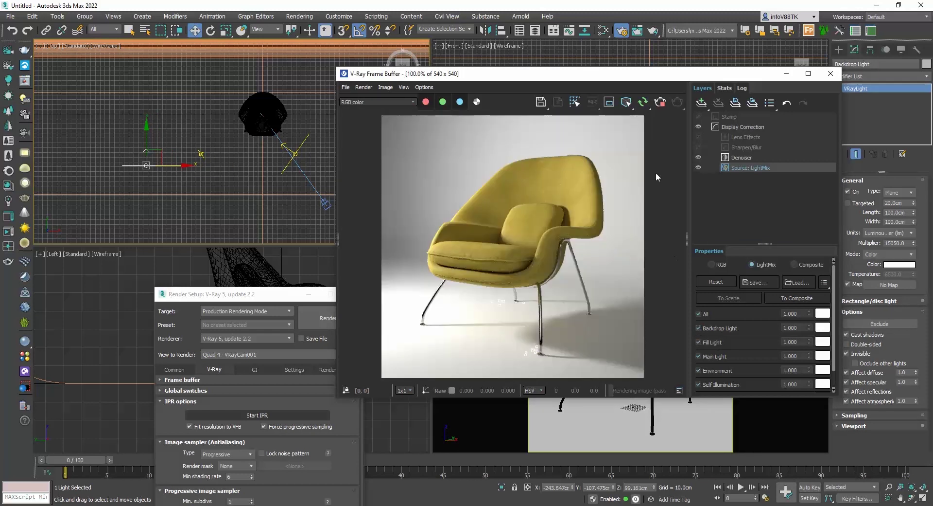
left_click_drag(642, 79, 579, 99)
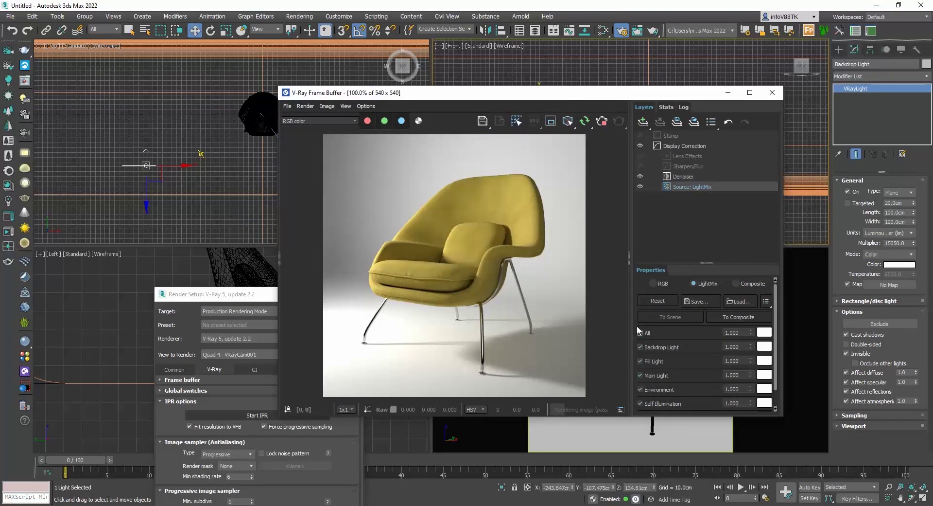
- Add an Exposure correction layer with exposure about 0.922, highlight burn about 0.277 and contrast 0.1
left_click(642, 122)
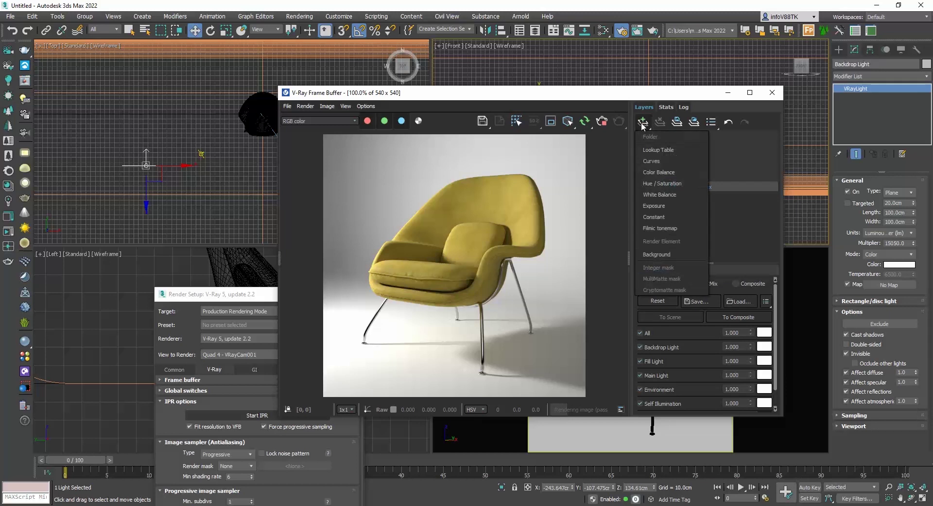
left_click(662, 205)
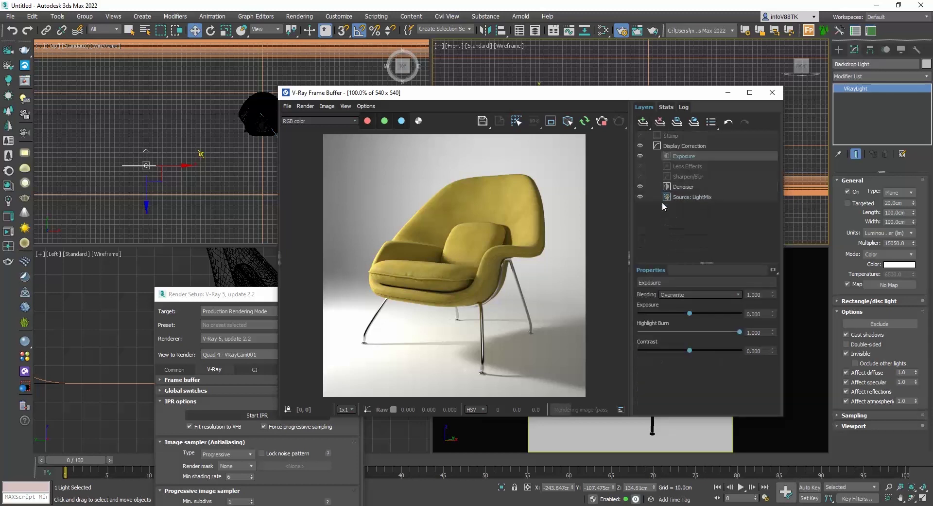
mouse_move(690, 313)
left_mouse_down()
mouse_move(738, 332)
mouse_move(677, 333)
mouse_move(690, 351)
mouse_move(777, 354)
left_mouse_up()
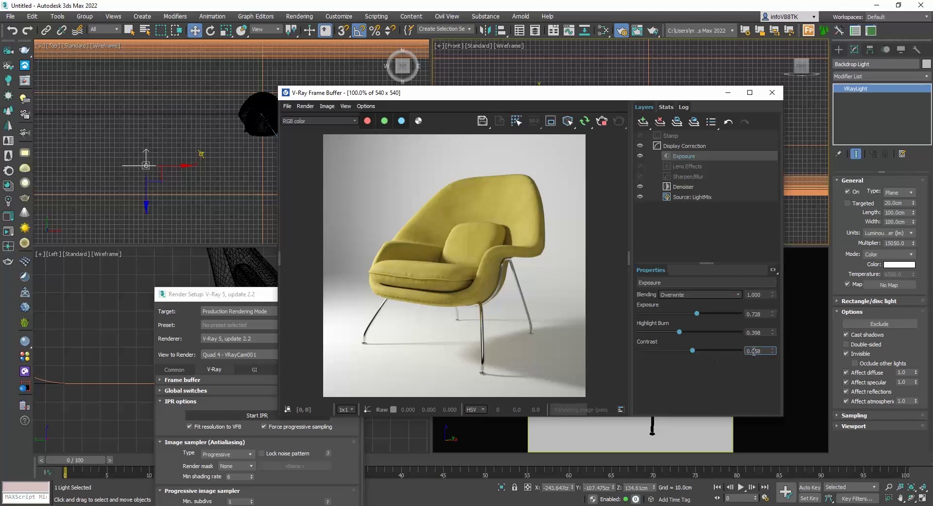
type("1")
key("Return")
left_click(699, 313)
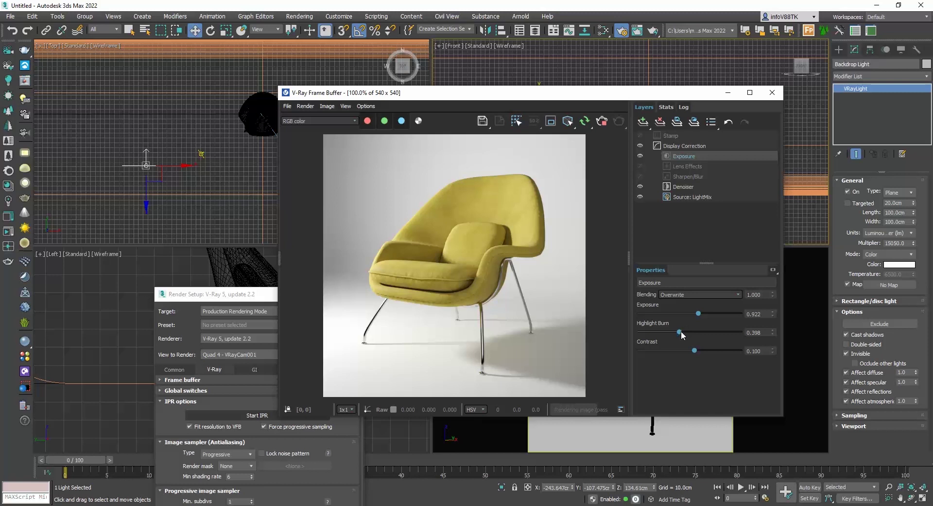
left_click_drag(680, 332, 670, 332)
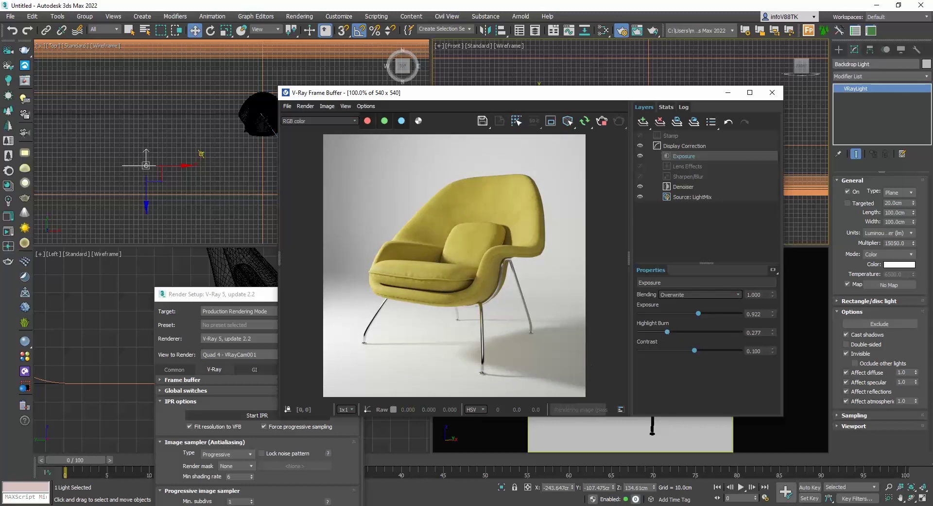
- Switch to Chrome, examine two rim light reference photos from the image search, and return to 3ds Max
key("alt+Tab")
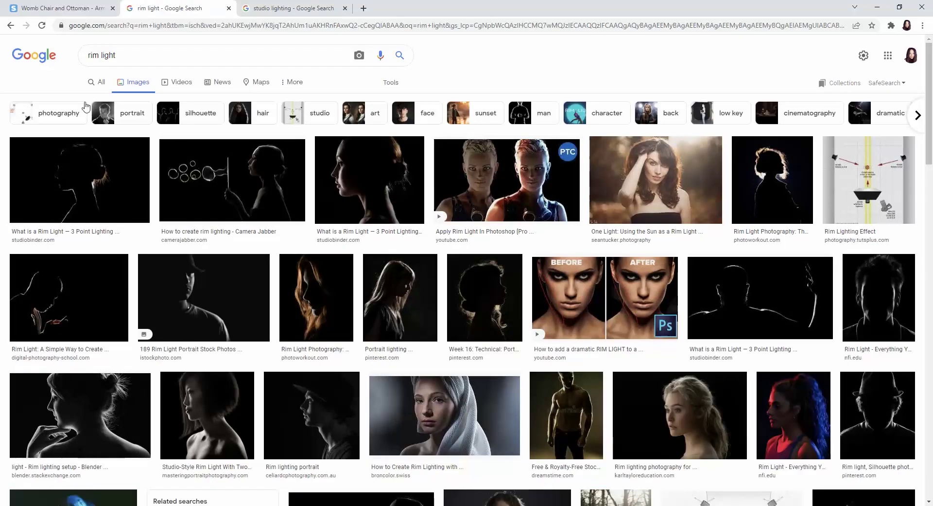
middle_click(86, 167)
left_click(389, 8)
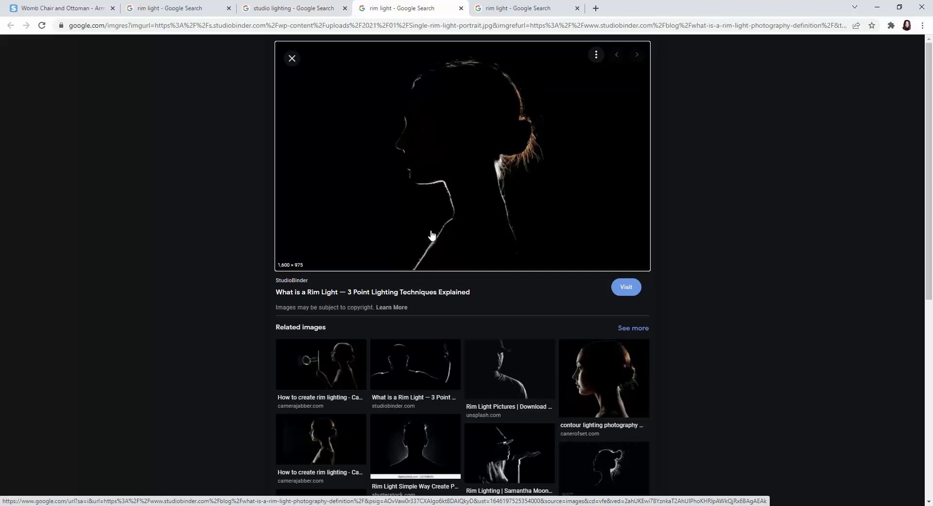
left_click(529, 9)
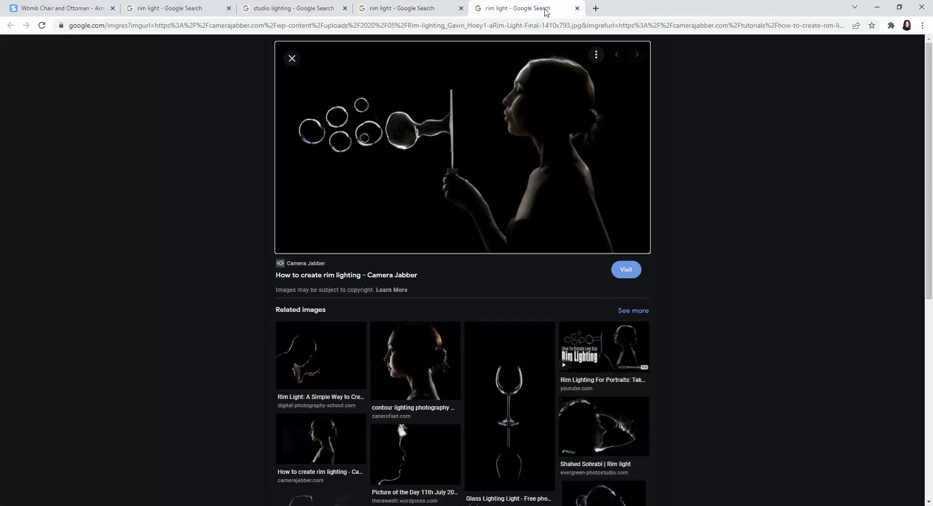
left_click(879, 7)
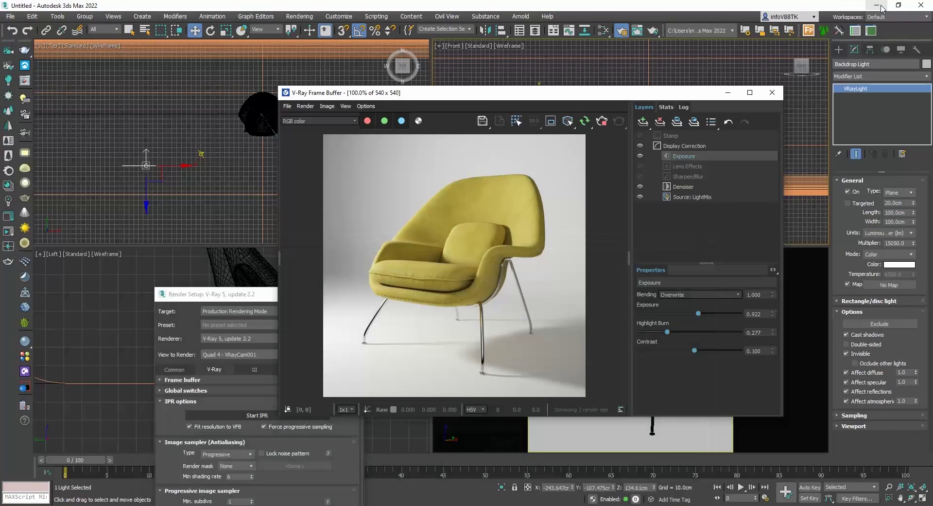
- Copy Backdrop Light behind the chair at about X 1.3 cm, Y 75.4 cm, name it Rim light, and rotate it to face the chair
right_click(193, 139)
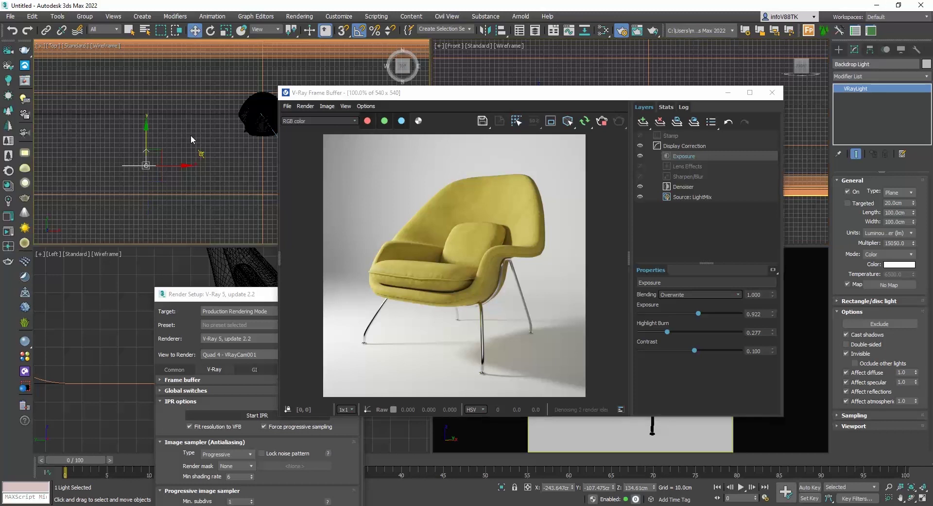
left_click_drag(153, 153, 278, 65, "shift")
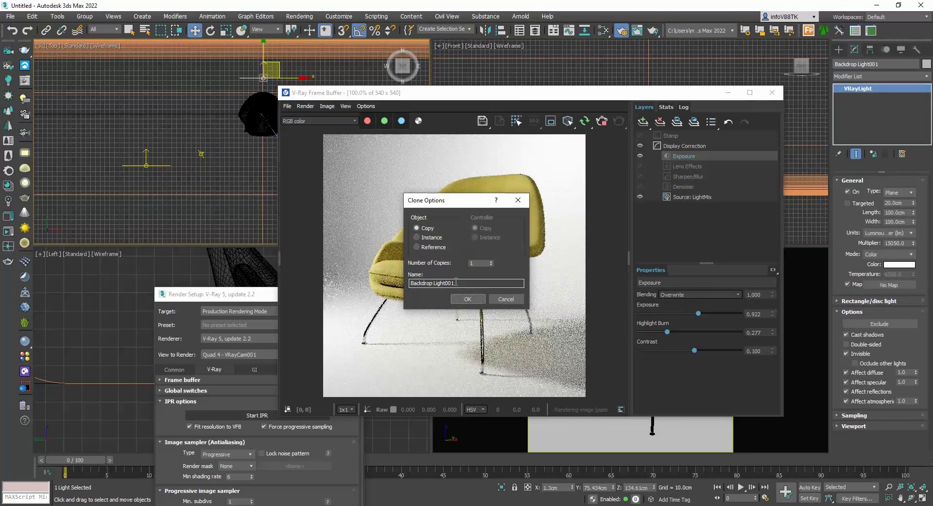
type("m light")
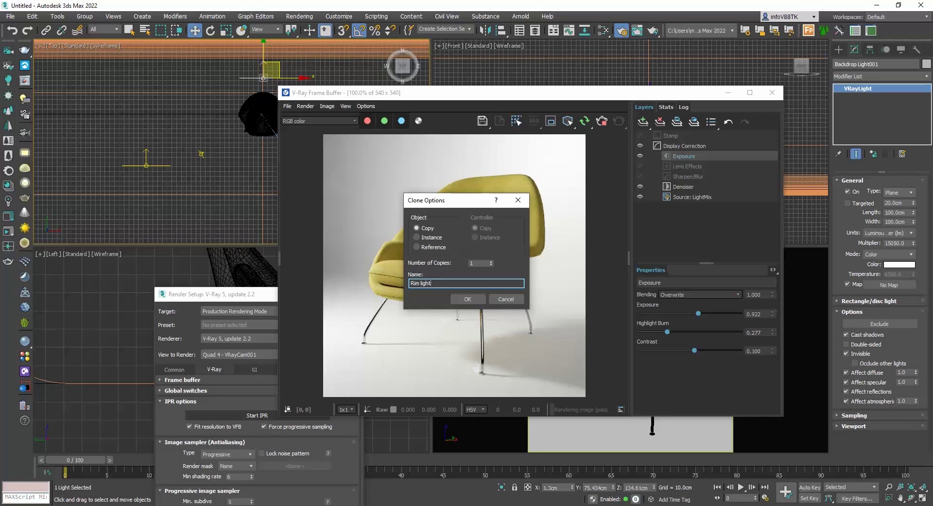
key("Return")
key("e")
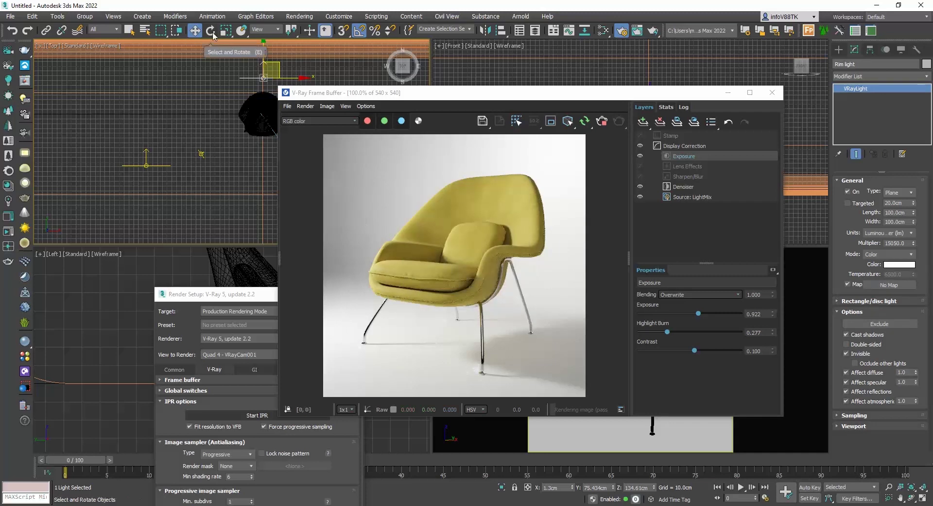
left_click_drag(295, 45, 340, 131)
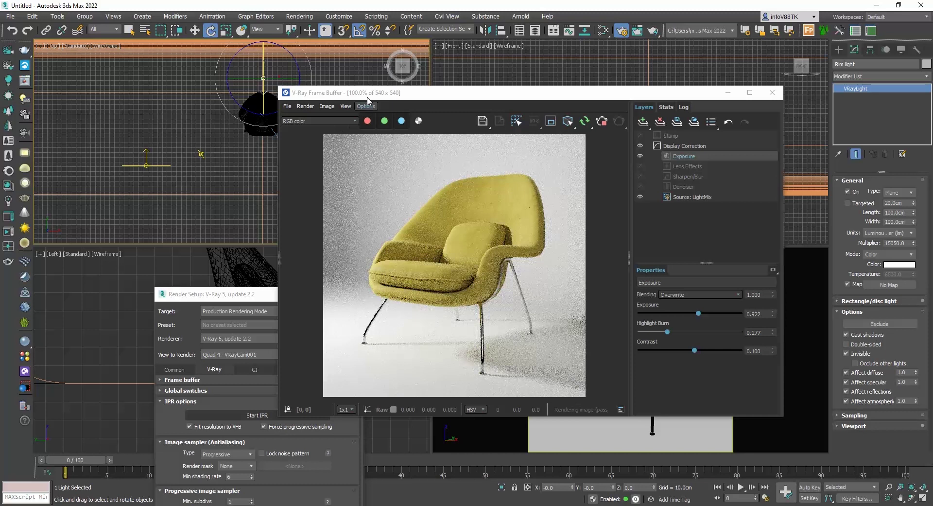
- Turn off all lights in LightMix and restart the interactive render so that only Rim light contributes
left_click_drag(379, 95, 242, 212)
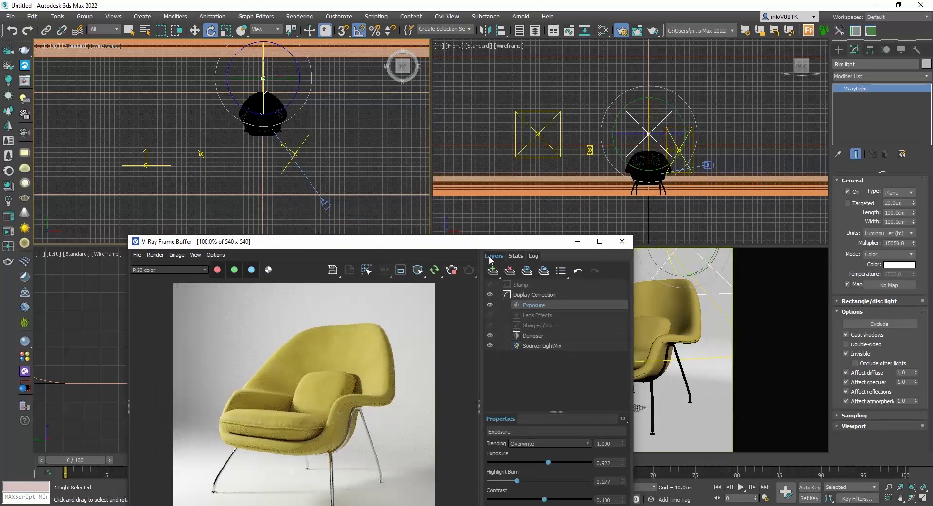
left_click_drag(503, 204, 515, 106)
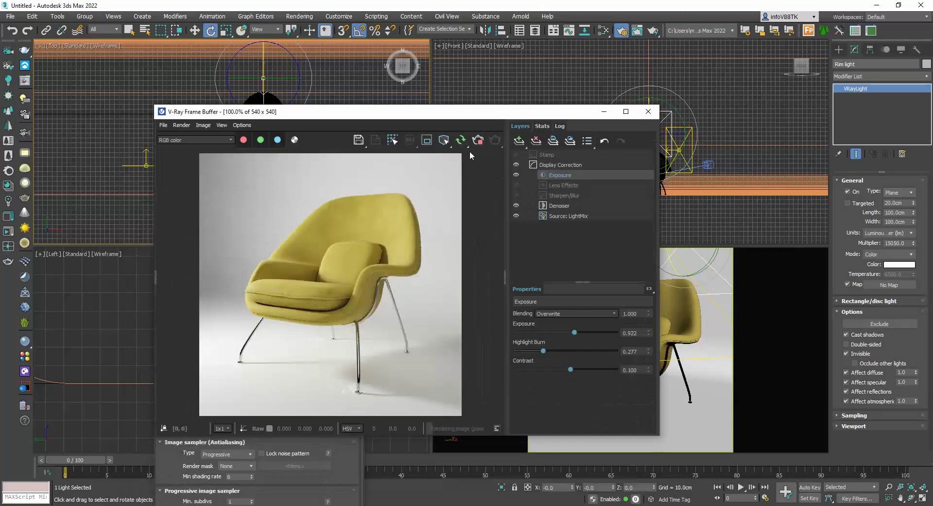
left_click(559, 216)
left_click(522, 352)
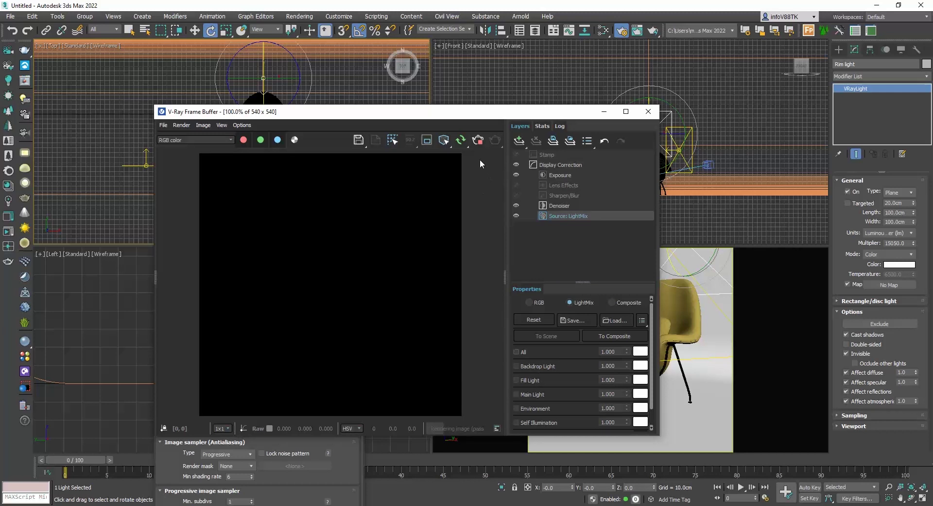
left_click(476, 141)
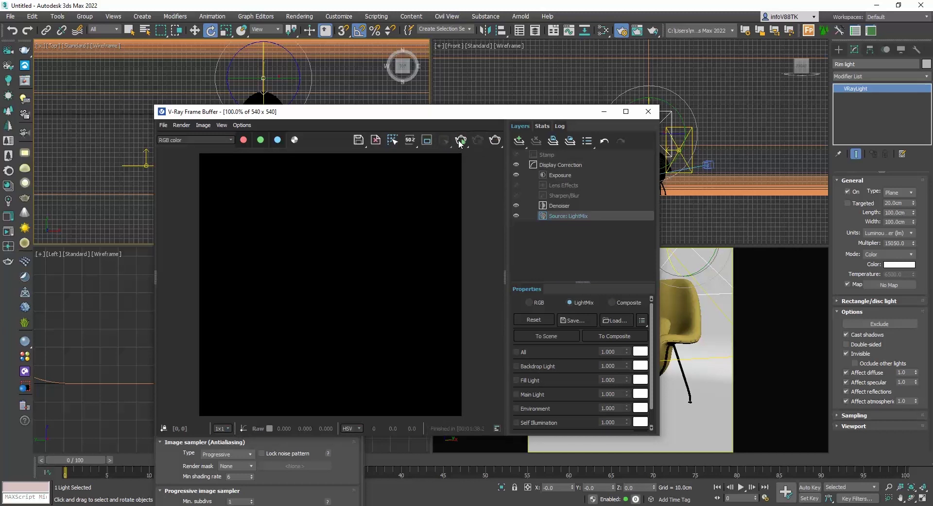
key("shift+q")
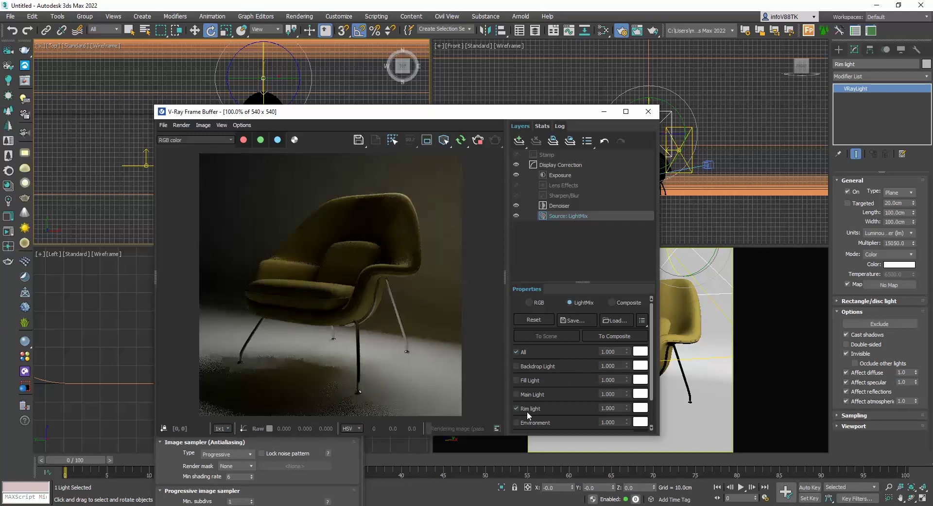
- Exclude the backdrop Plane001 from Rim light for both illumination and shadow casting
left_click(880, 323)
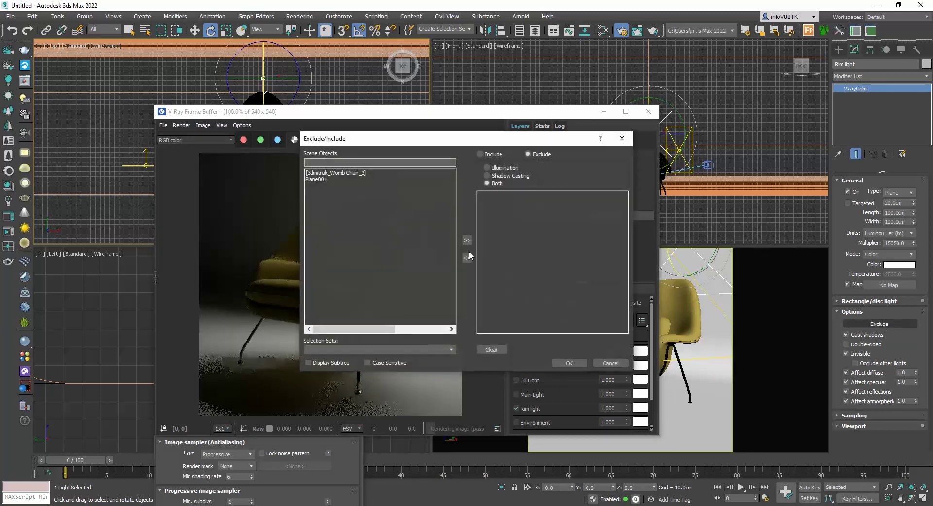
left_click(319, 179)
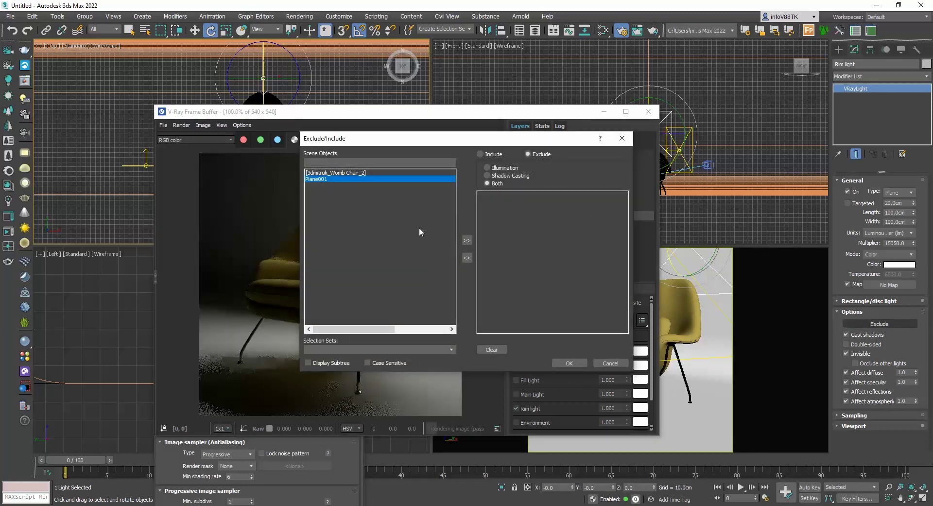
left_click(467, 241)
left_click(570, 363)
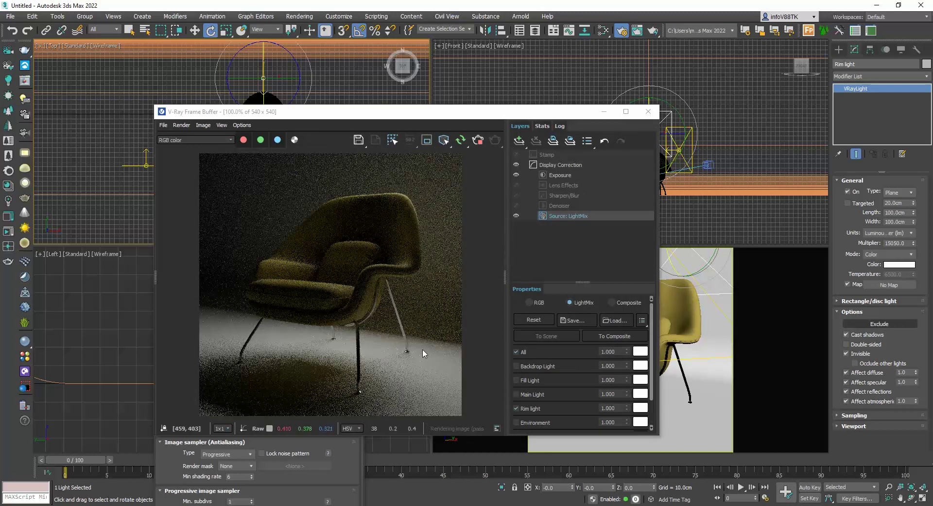
- Try deleting the backdrop plane to check the rim light on the chair alone, and undo the deletion
left_click(713, 400)
key("Delete")
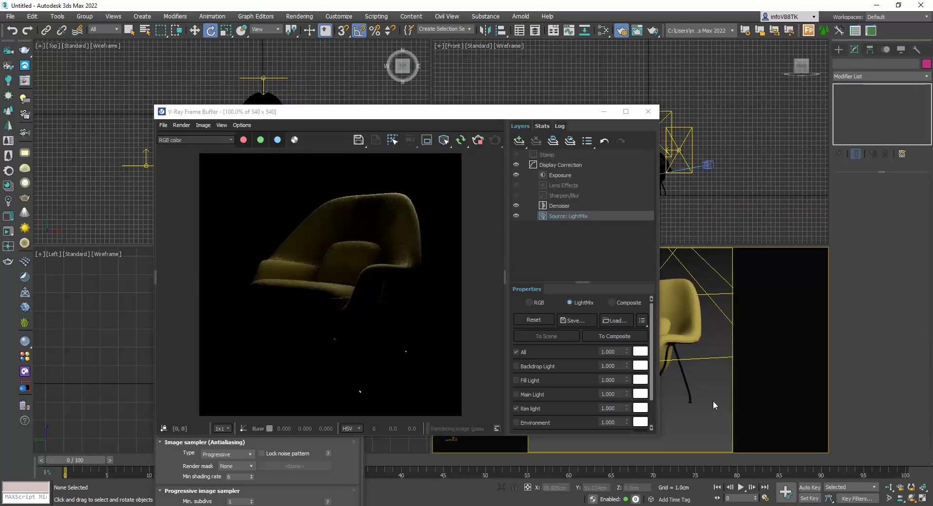
left_click(13, 31)
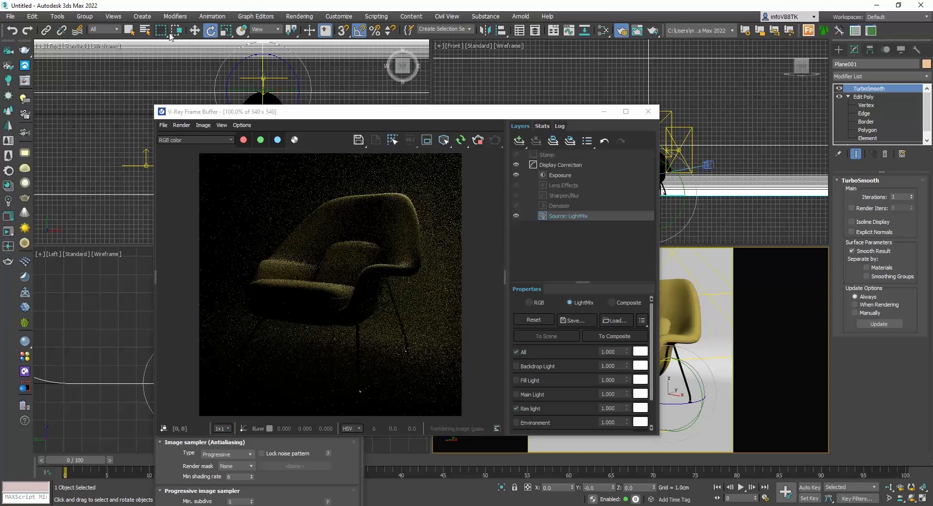
- Set Rim light's length and width to 30 cm and lower it to about Z 110 cm, just above the chair
left_click(195, 30)
left_click_drag(489, 113, 442, 127)
left_click(650, 134)
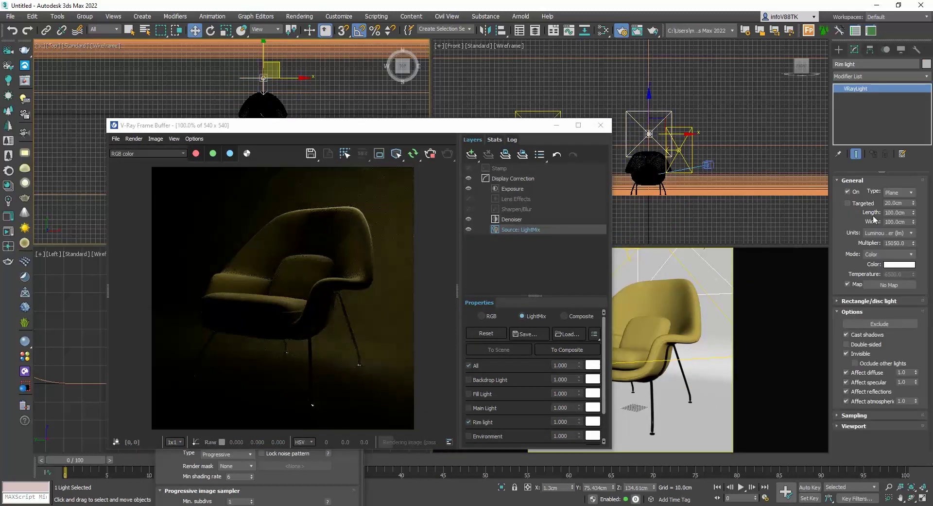
type("30")
key("Tab")
type("30")
key("Tab")
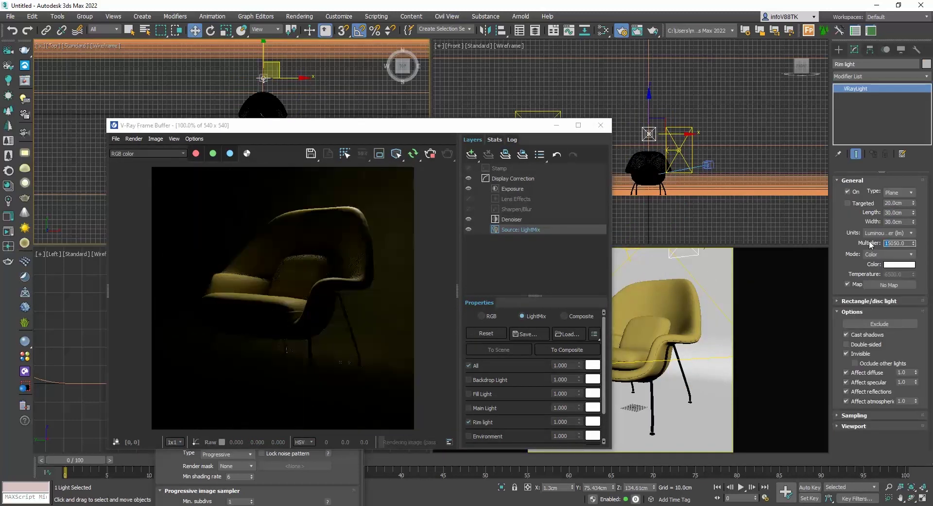
mouse_move(649, 127)
left_mouse_down()
mouse_move(649, 140)
mouse_move(649, 111)
left_mouse_up()
left_click(312, 83)
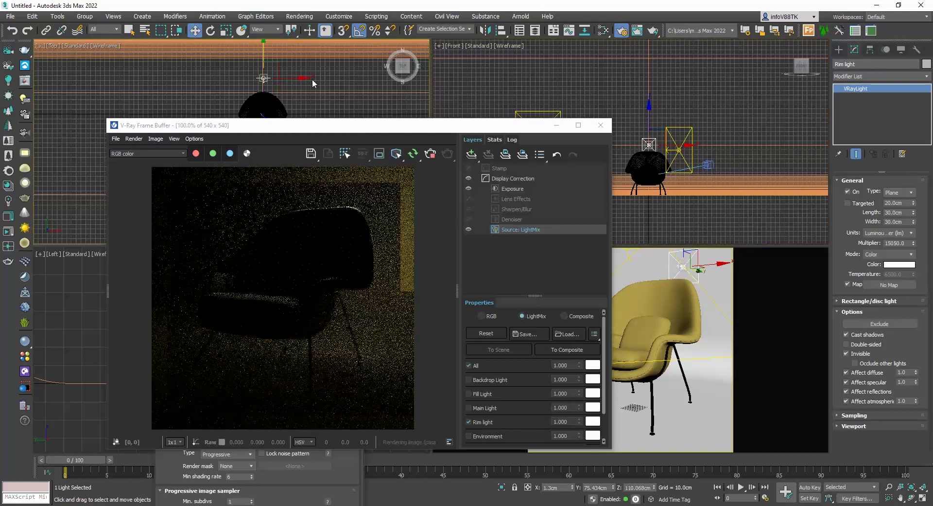
- Rotate Rim light by about 10 degrees in the top view and set its length and width to 50 cm
key("e")
double_click(895, 213)
type("50")
key("Tab")
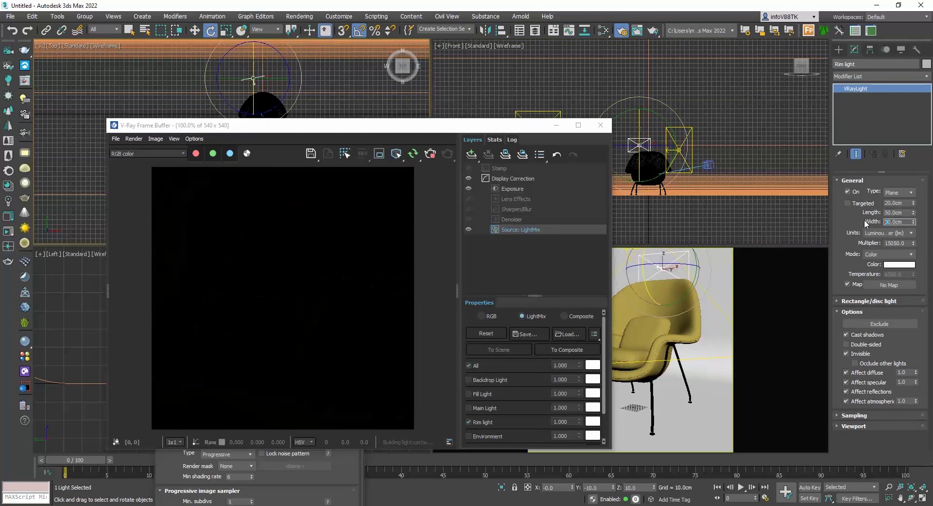
type("50")
key("Return")
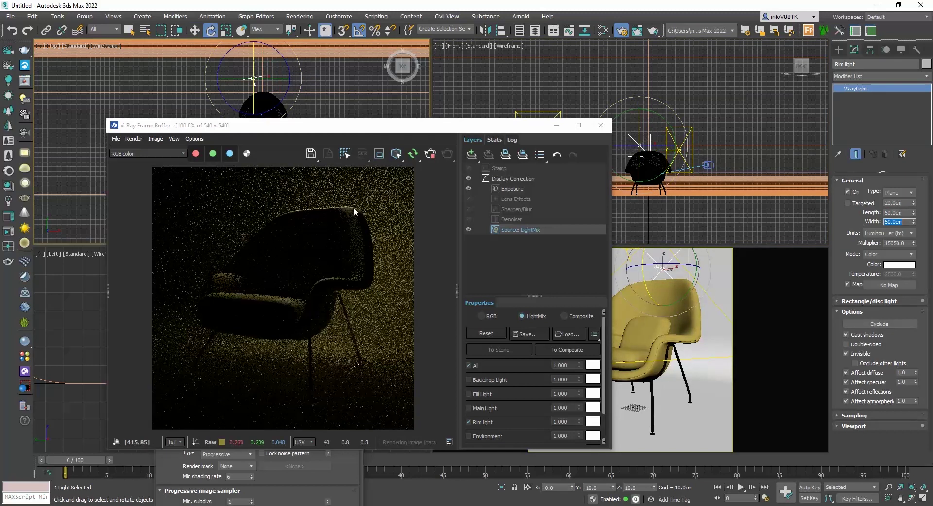
- Enable all lights in LightMix, and toggle Rim light off and on to compare its effect
left_click(469, 366)
left_click(469, 365)
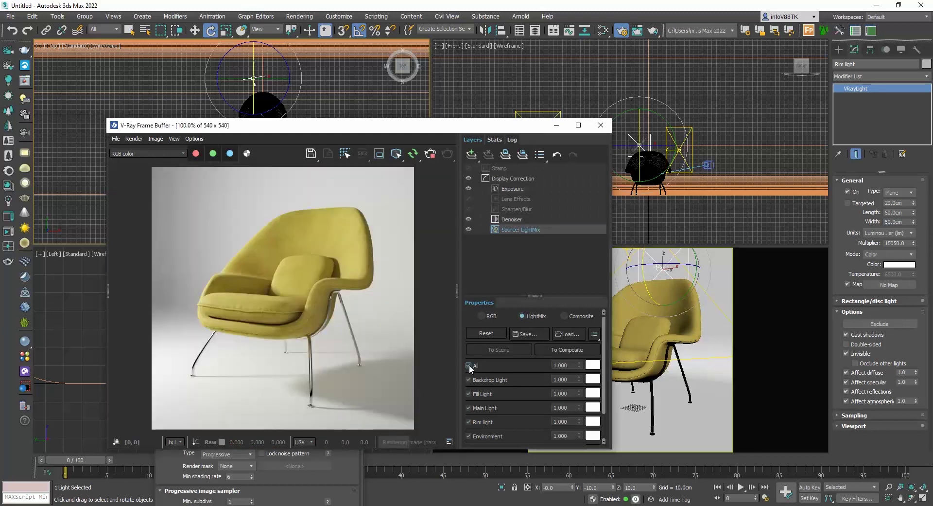
left_click(469, 422)
left_click(469, 422)
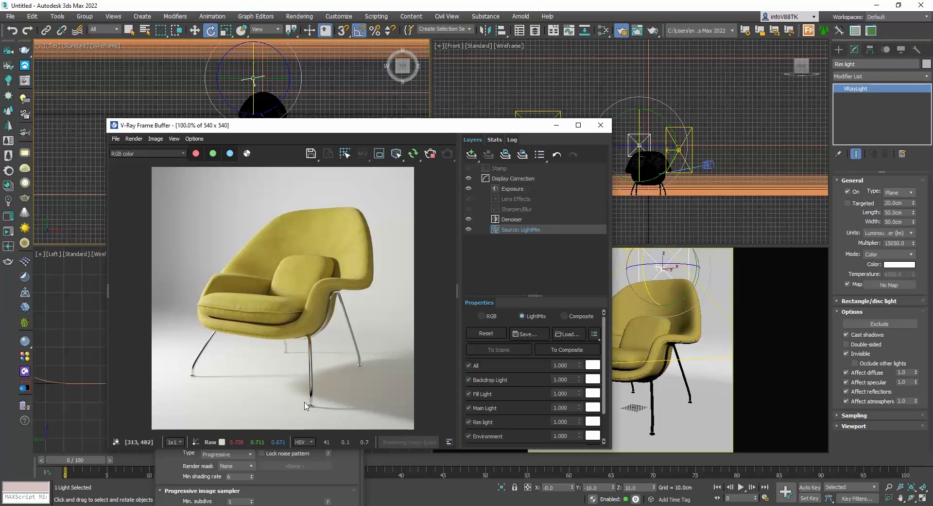
- Examine the reflections on the chair's metal legs up close in the rendered image
scroll(311, 403, "up", 1)
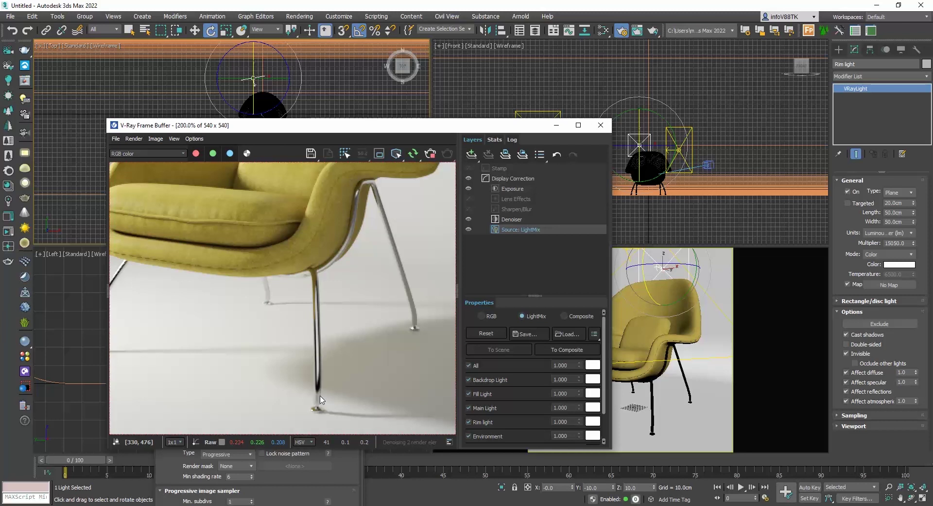
double_click(263, 344)
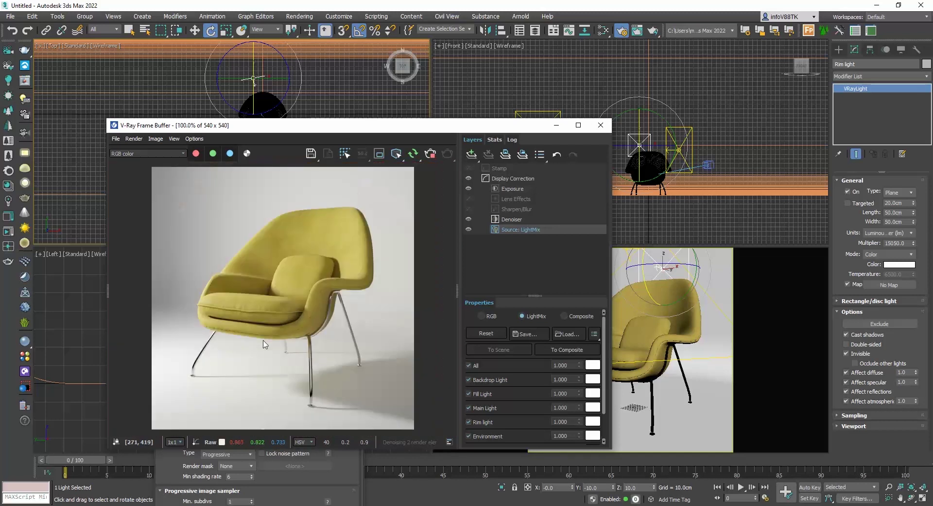
scroll(263, 344, "up", 2)
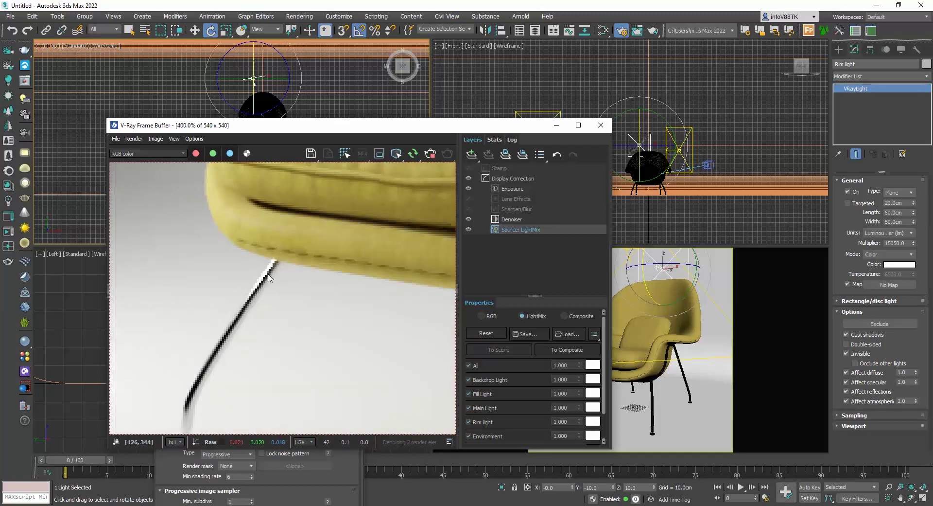
scroll(287, 304, "down", 1)
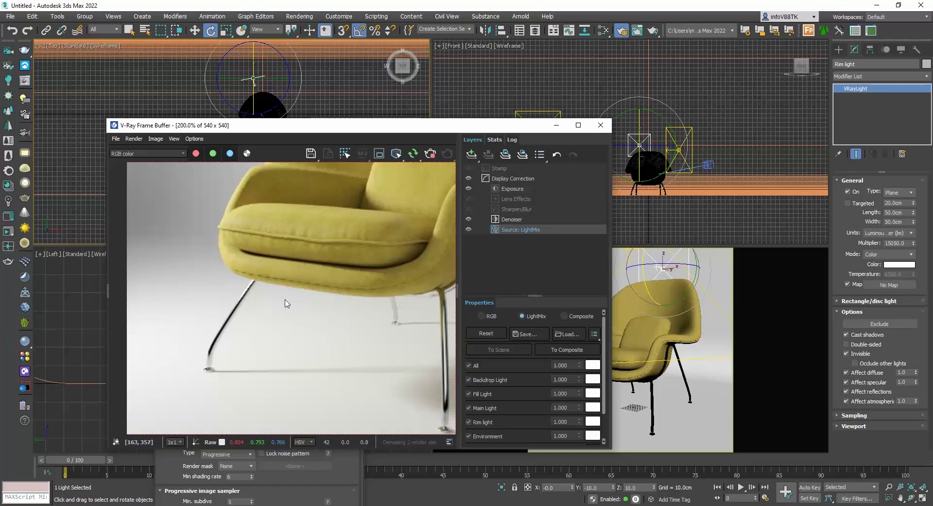
double_click(287, 303)
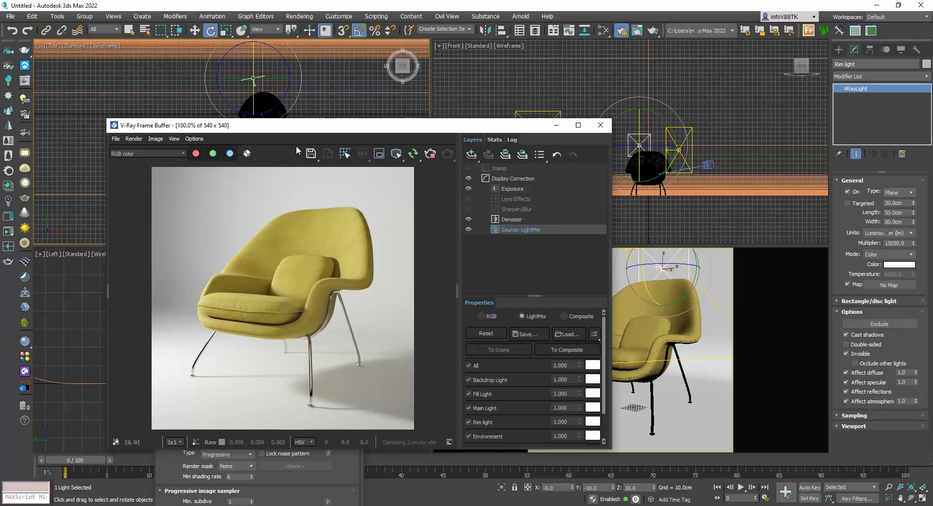
- Place a dome light with the Studio 003 HDRI from the Chaos Cosmos studio category in the top view
left_click_drag(303, 131, 537, 147)
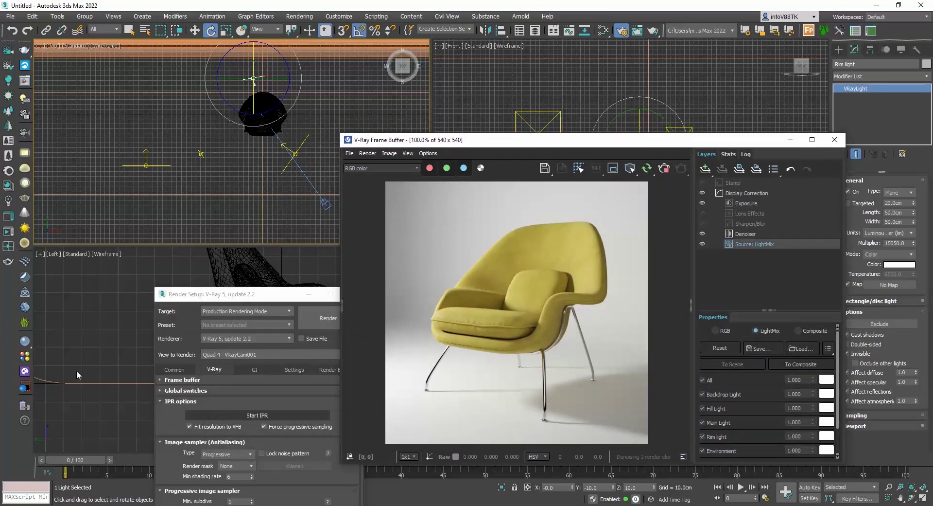
left_click(25, 373)
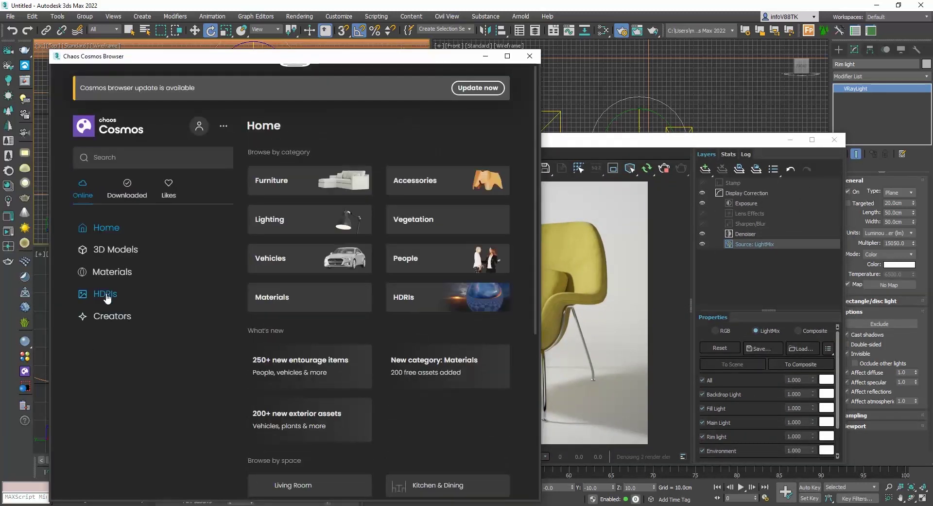
left_click(104, 294)
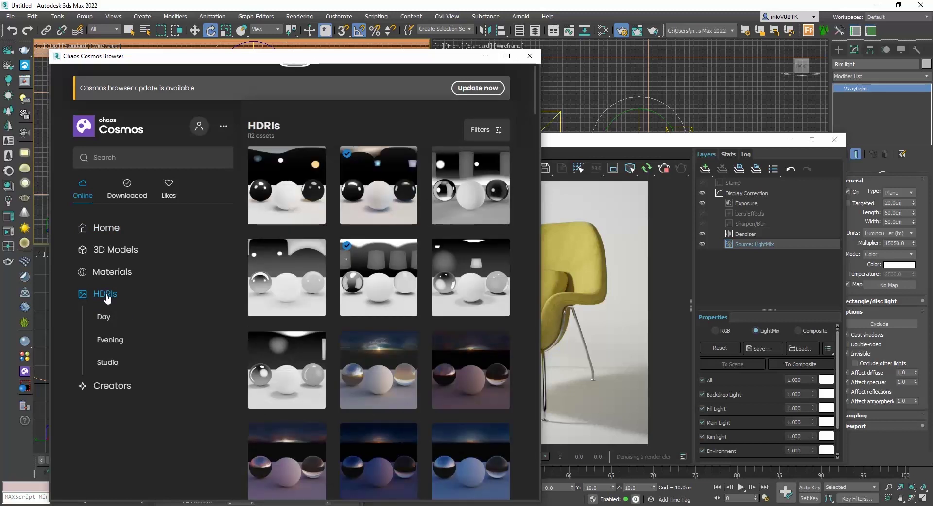
left_click(109, 368)
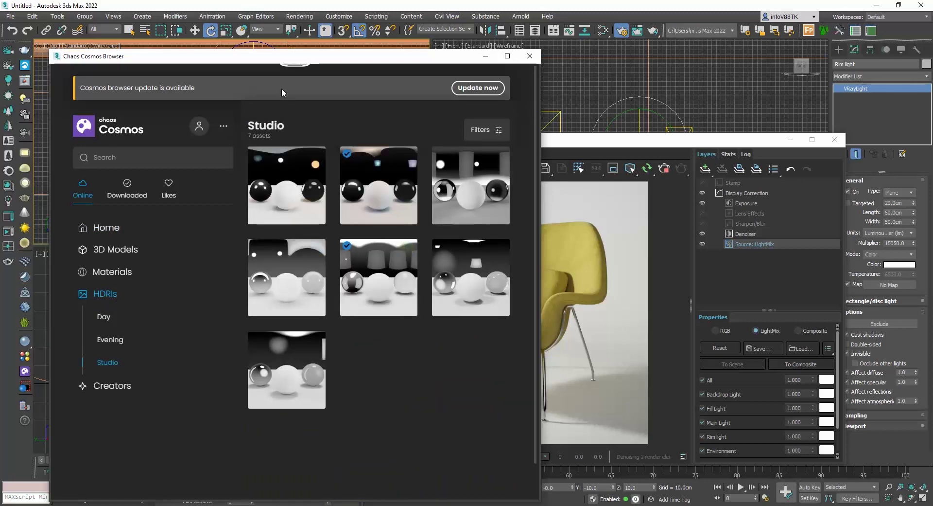
left_click_drag(284, 57, 565, 57)
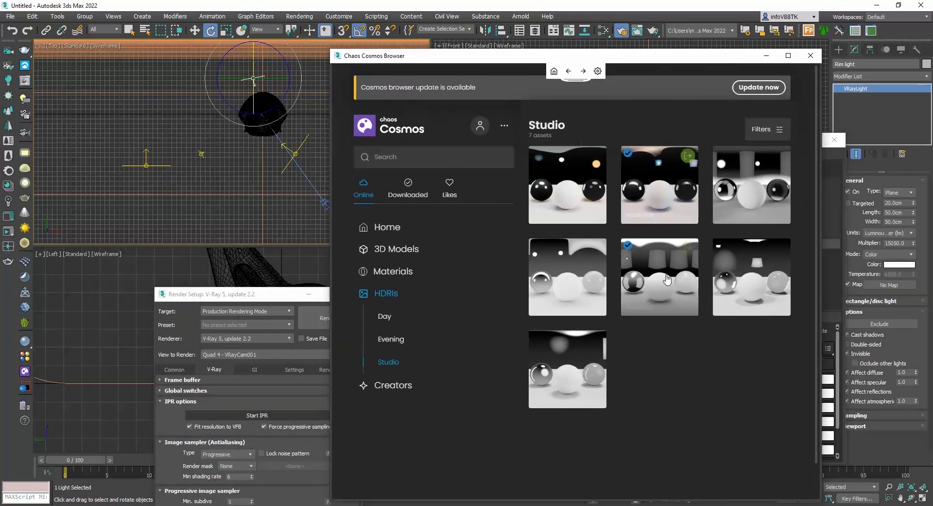
left_click_drag(656, 278, 229, 165)
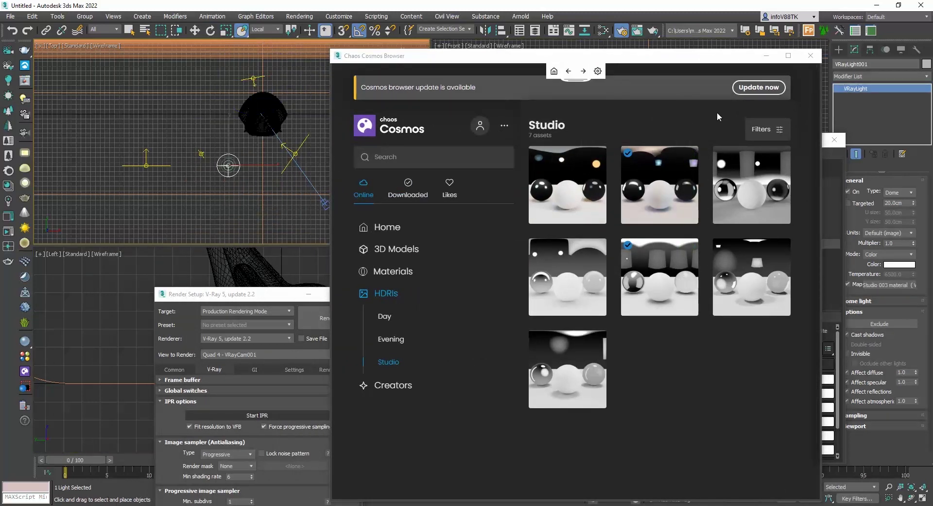
left_click(810, 55)
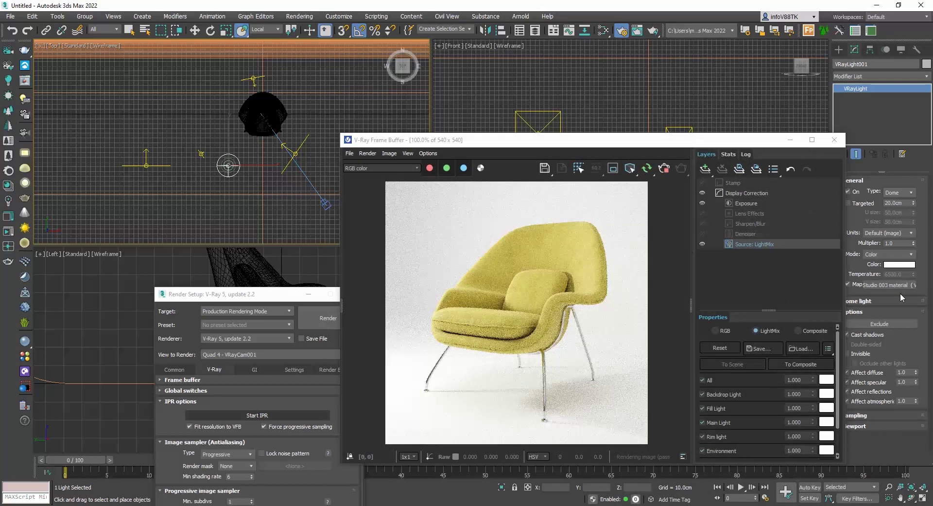
- Exclude Plane001 from both the illumination and shadow casting of the dome light, and restart the interactive render
left_click(898, 321)
left_click(325, 181)
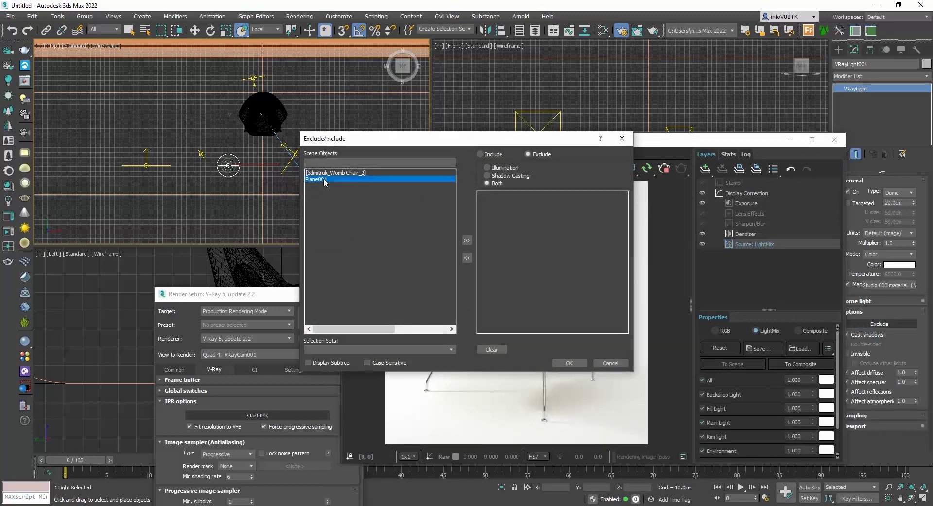
left_click(467, 241)
left_click(568, 362)
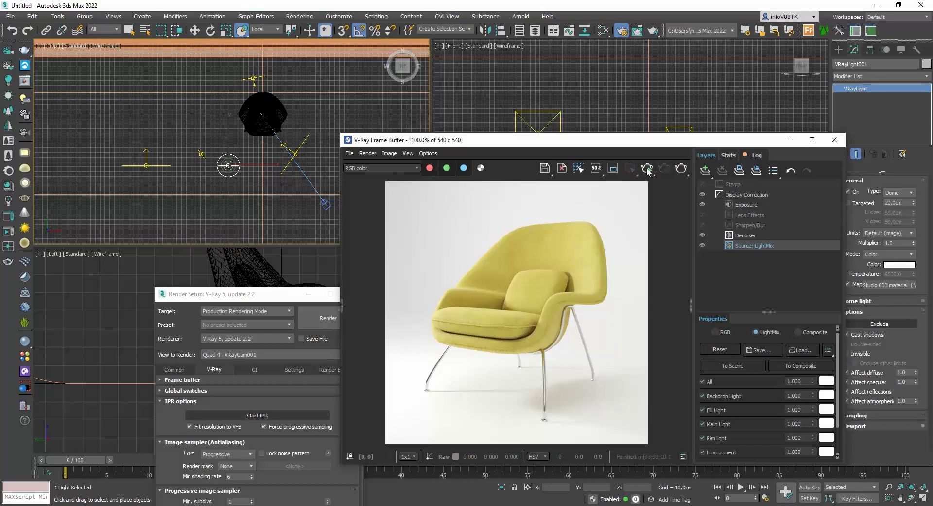
left_click(647, 168)
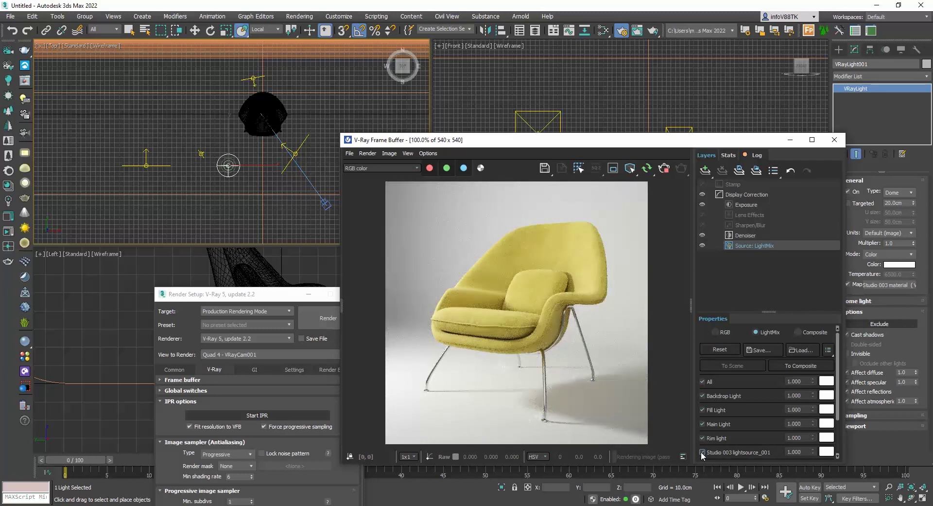
- Set the dome light's multiplier to 0.1 and toggle Studio 003 lightsource_001 in LightMix to compare its effect
left_click(892, 242)
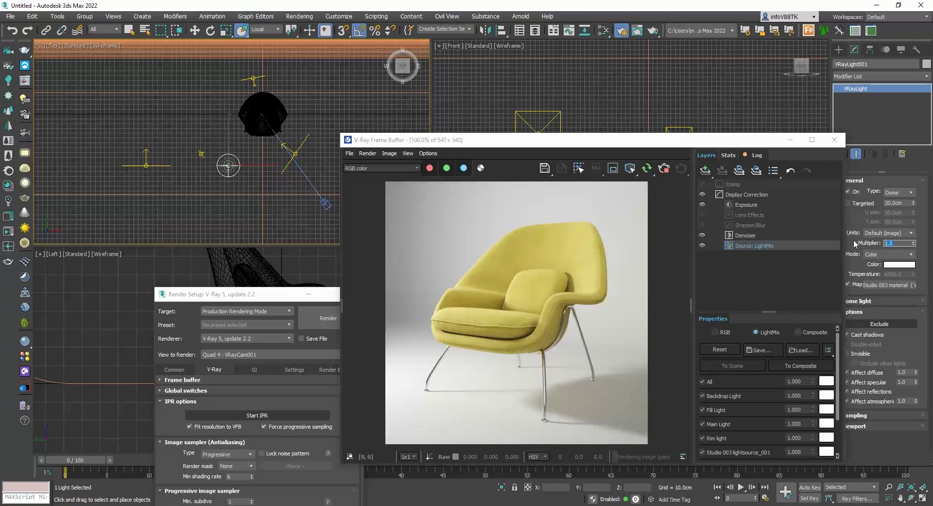
type("0.1")
key("Return")
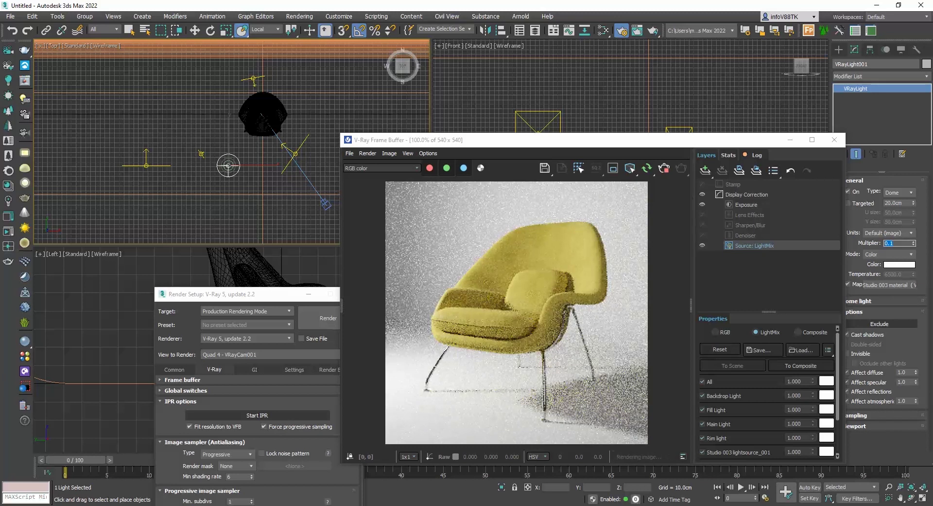
left_click(704, 451)
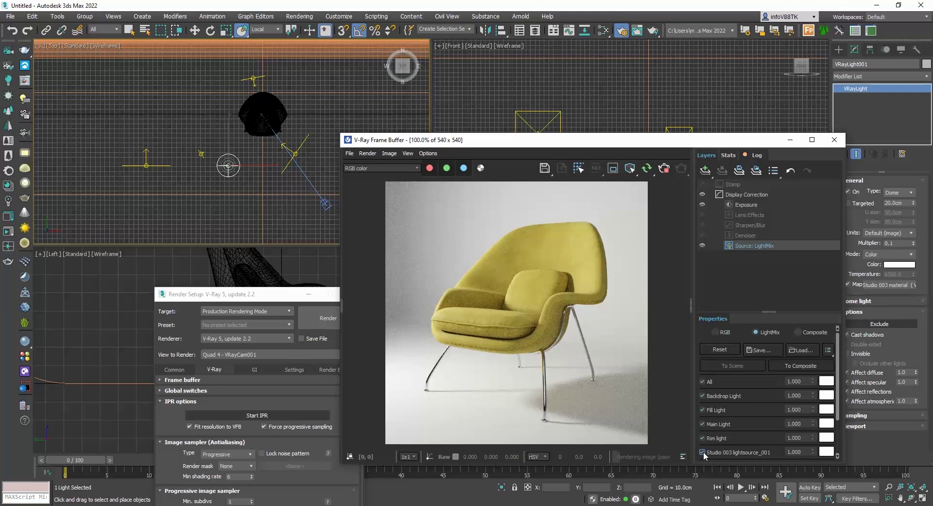
- Try an Affect specular value of 8 on the dome light and increase it to 10
left_click(908, 382)
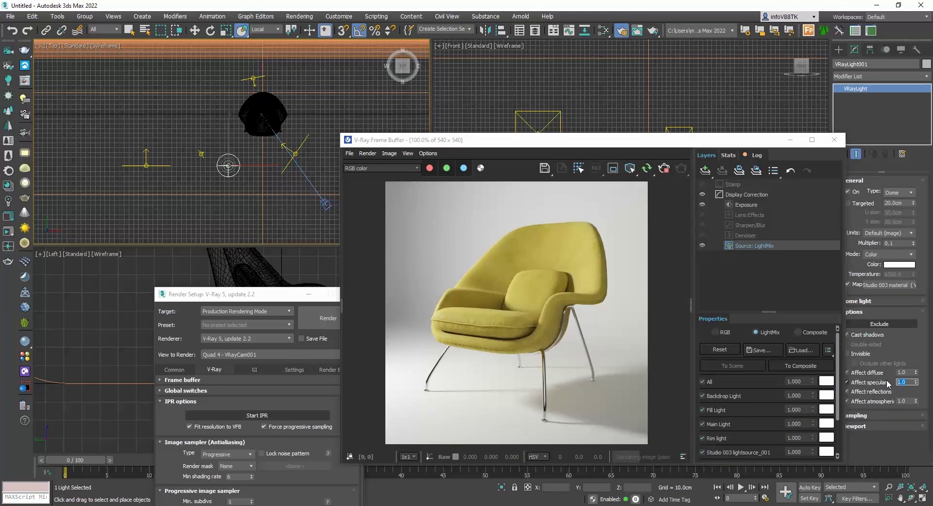
type("8")
key("Return")
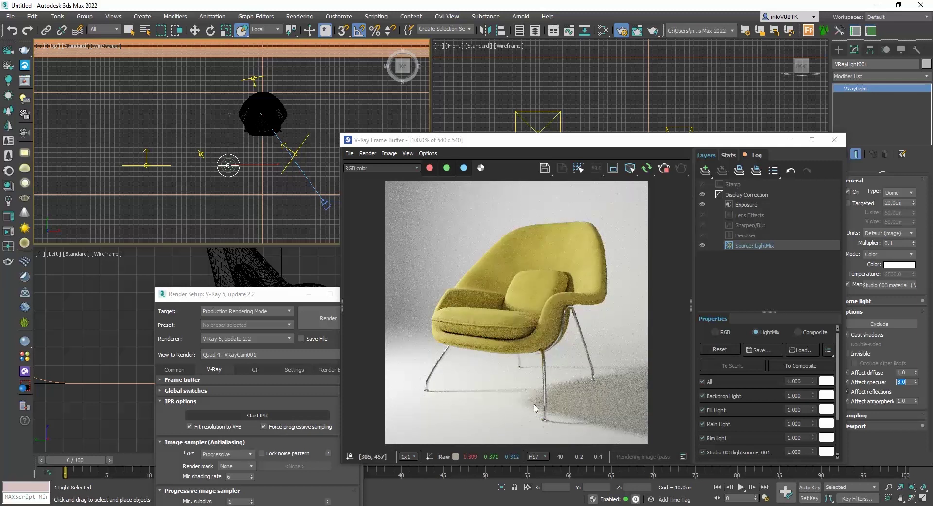
type("10")
key("Return")
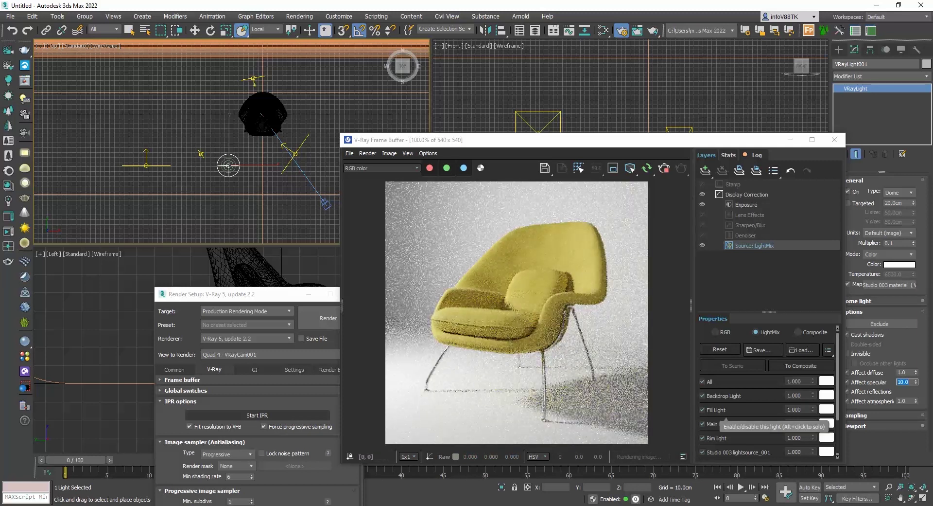